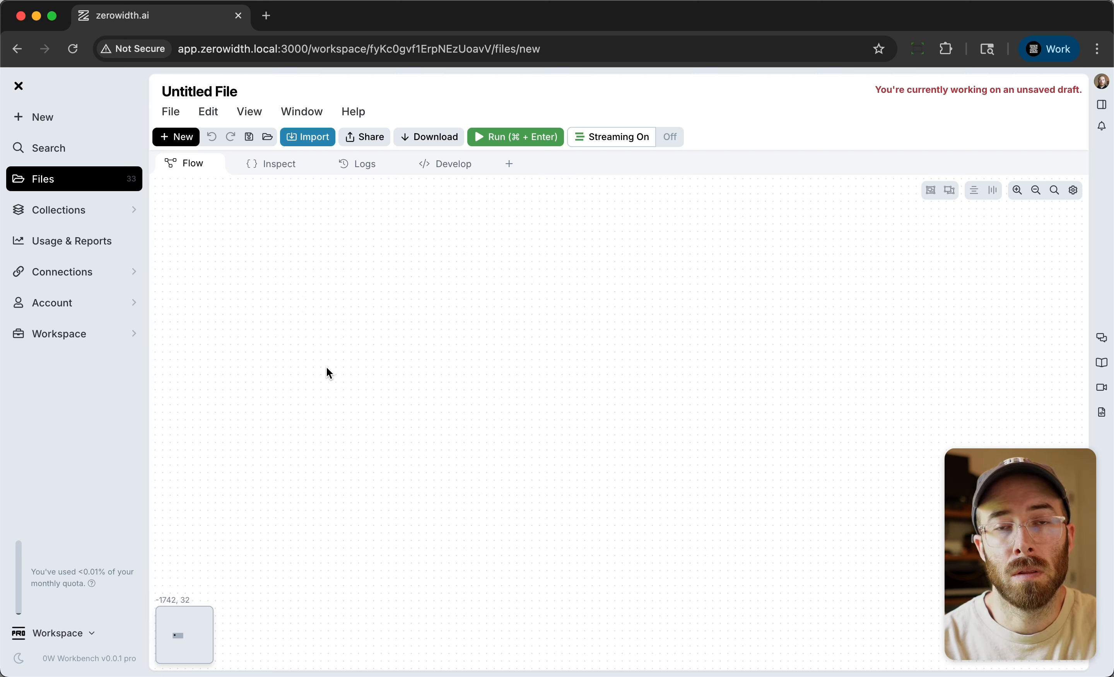
# Add an Input Chat node to the empty flow canvas.
pyautogui.doubleClick(307, 289)
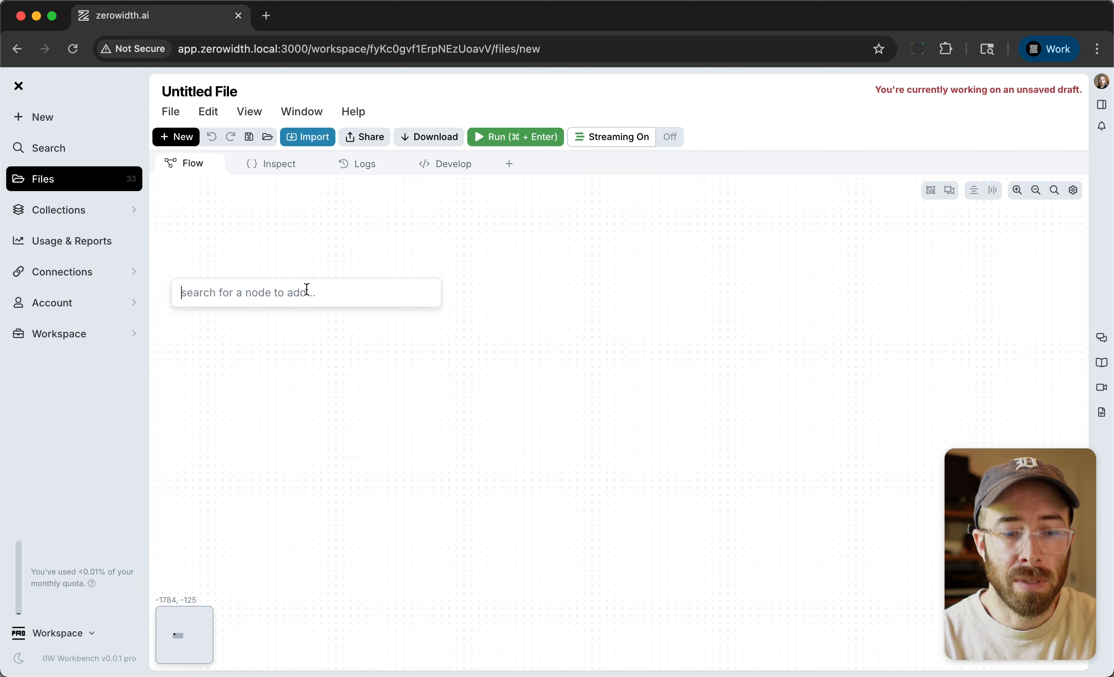
pyautogui.write('input')
pyautogui.press('Down')
pyautogui.press('Return')
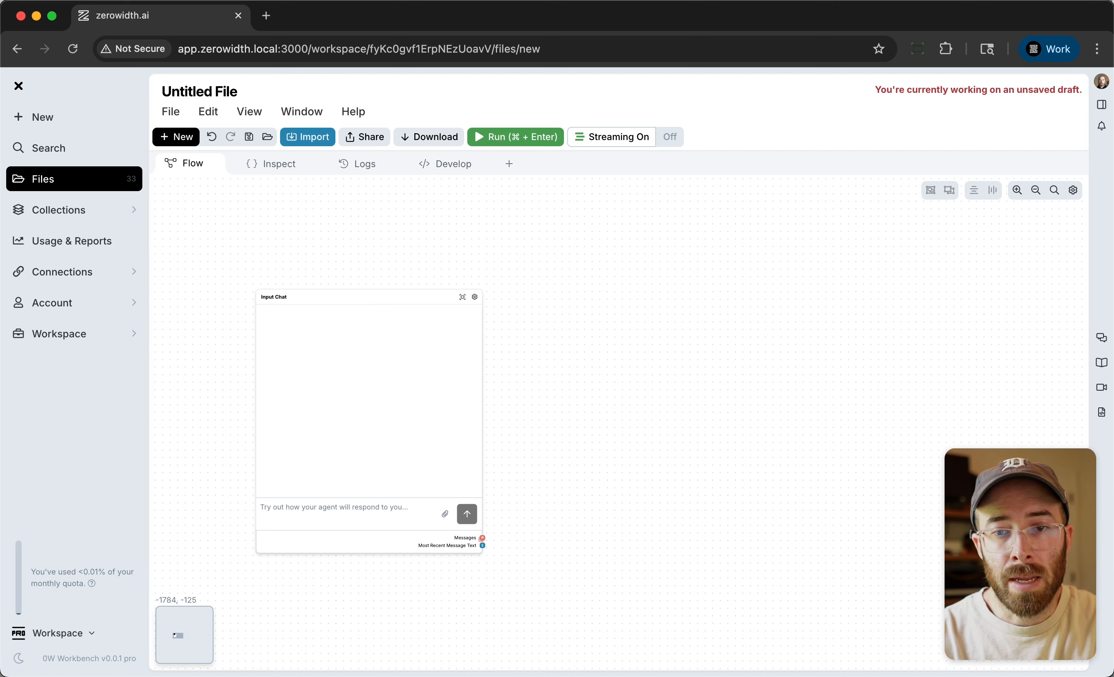
# Add a Chat Output node well to the right of the Input Chat node.
pyautogui.doubleClick(837, 346)
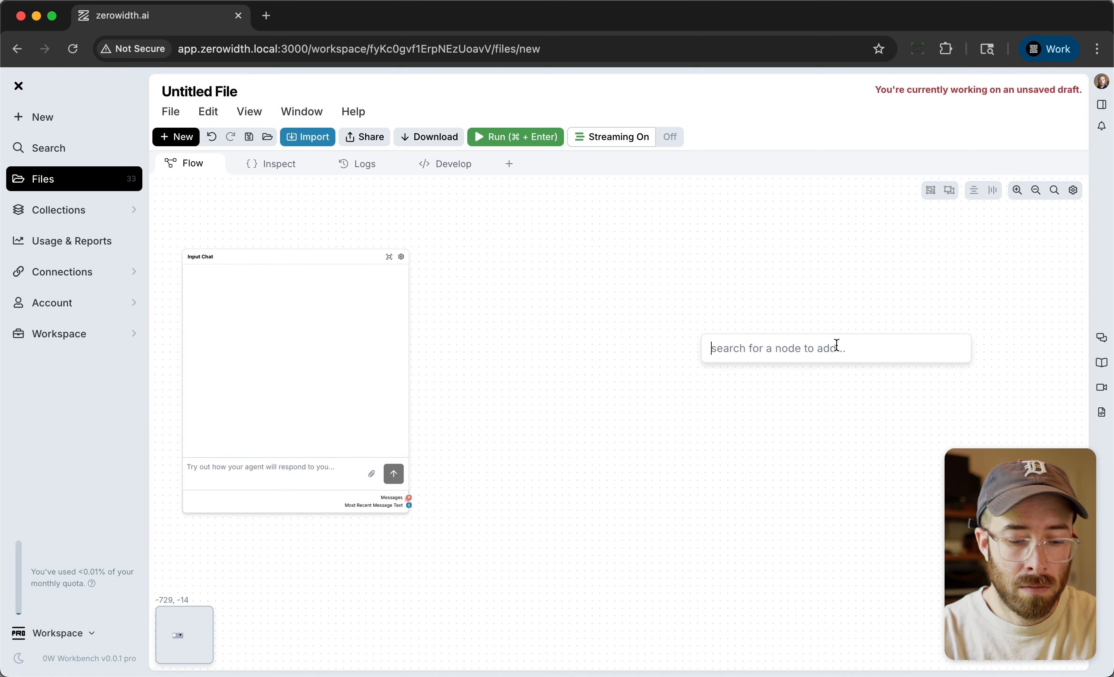
pyautogui.write('outp')
pyautogui.press('Down')
pyautogui.press('Return')
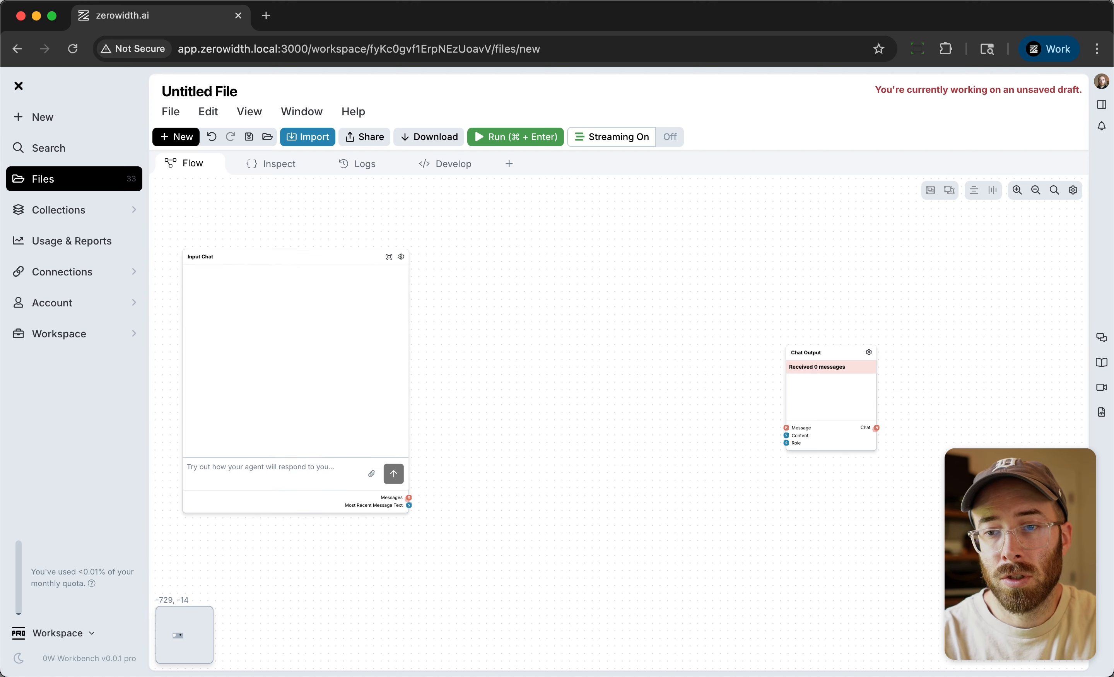
# Add an OpenAI GPT-4.1 Nano node between the Input Chat and Chat Output nodes.
pyautogui.doubleClick(564, 369)
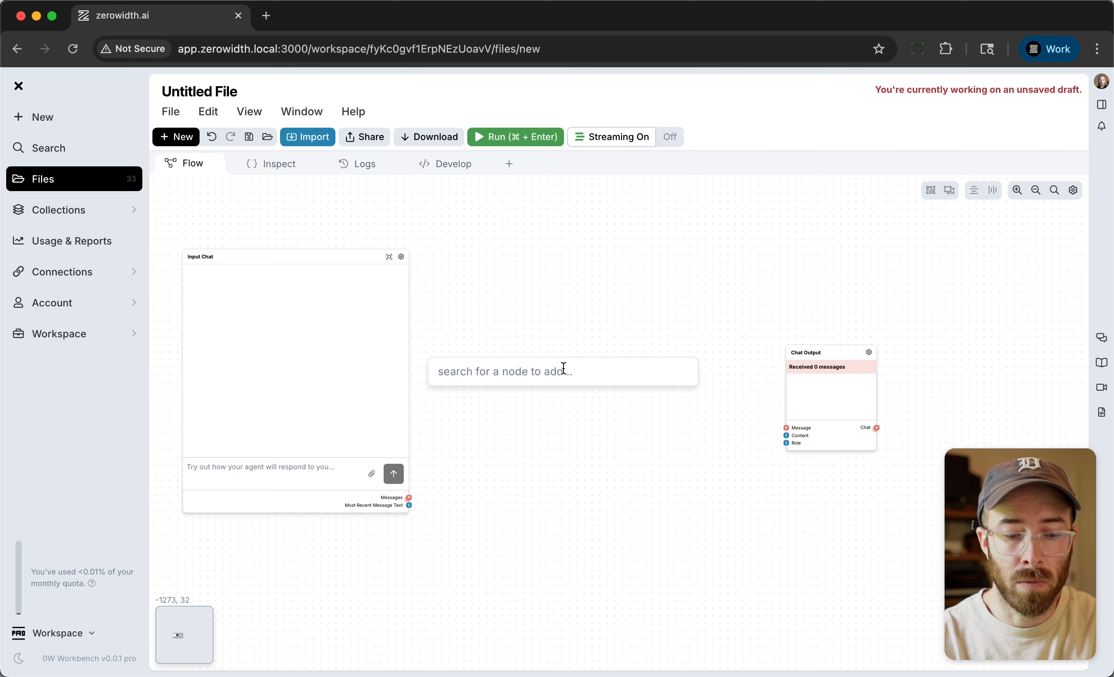
pyautogui.write('gpt')
pyautogui.press('Return')
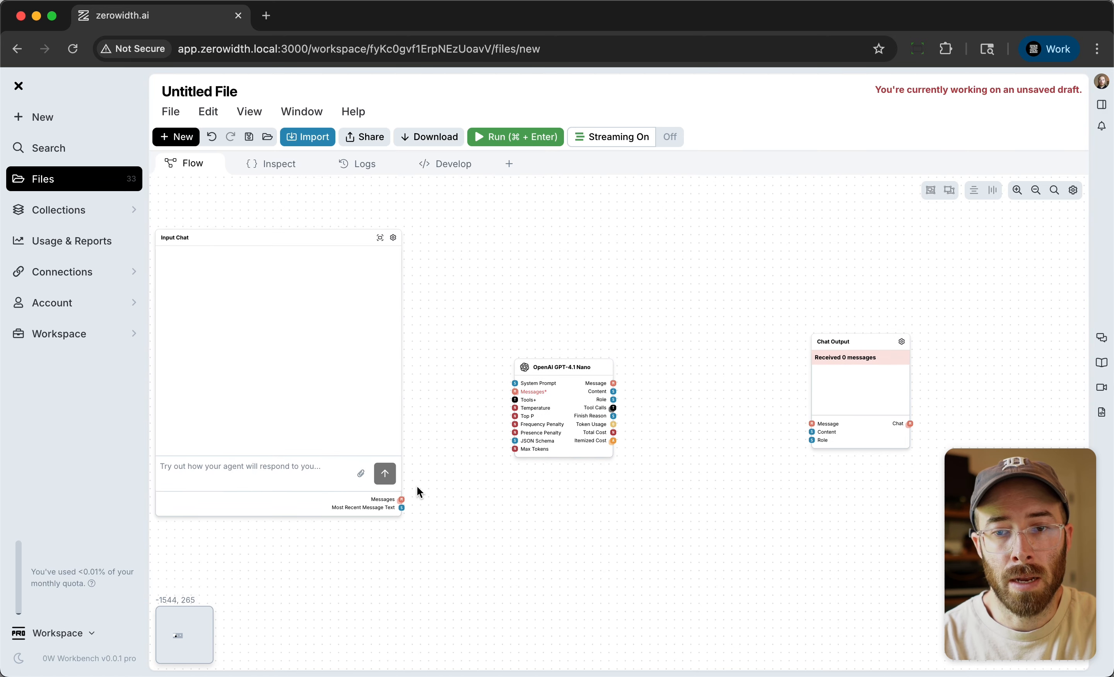
# Connect the Input Chat's Messages output to the GPT node's Messages input, and the GPT node's Message output to the Chat Output's Message input.
pyautogui.scroll(5, 405, 500)
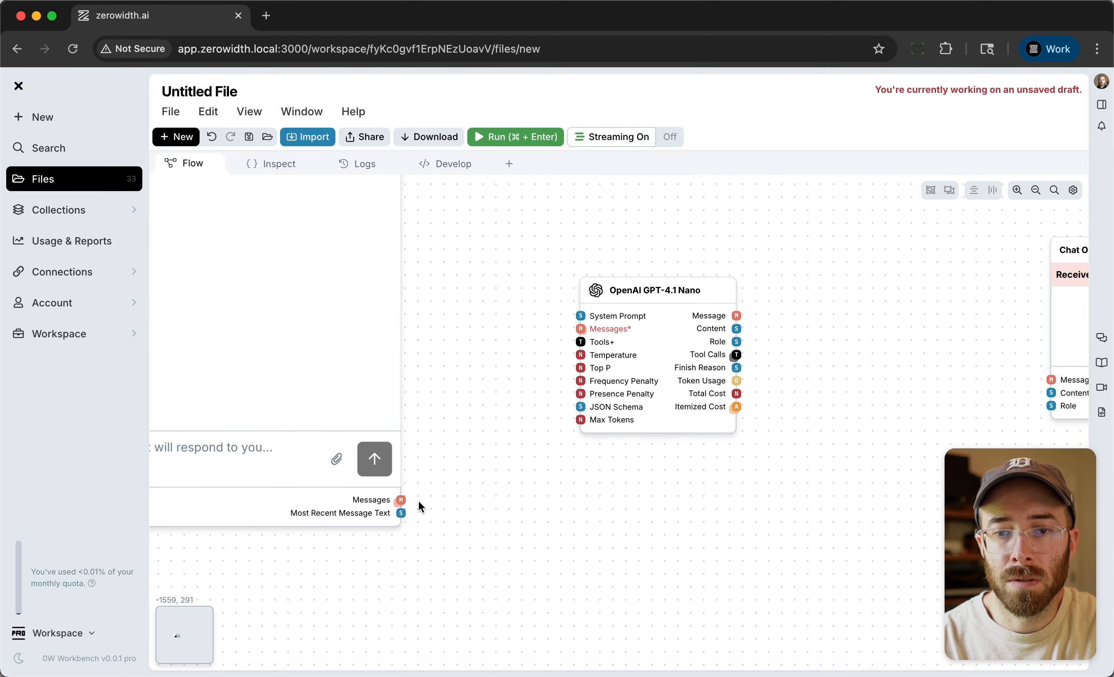
pyautogui.moveTo(401, 499); pyautogui.dragTo(507, 356)
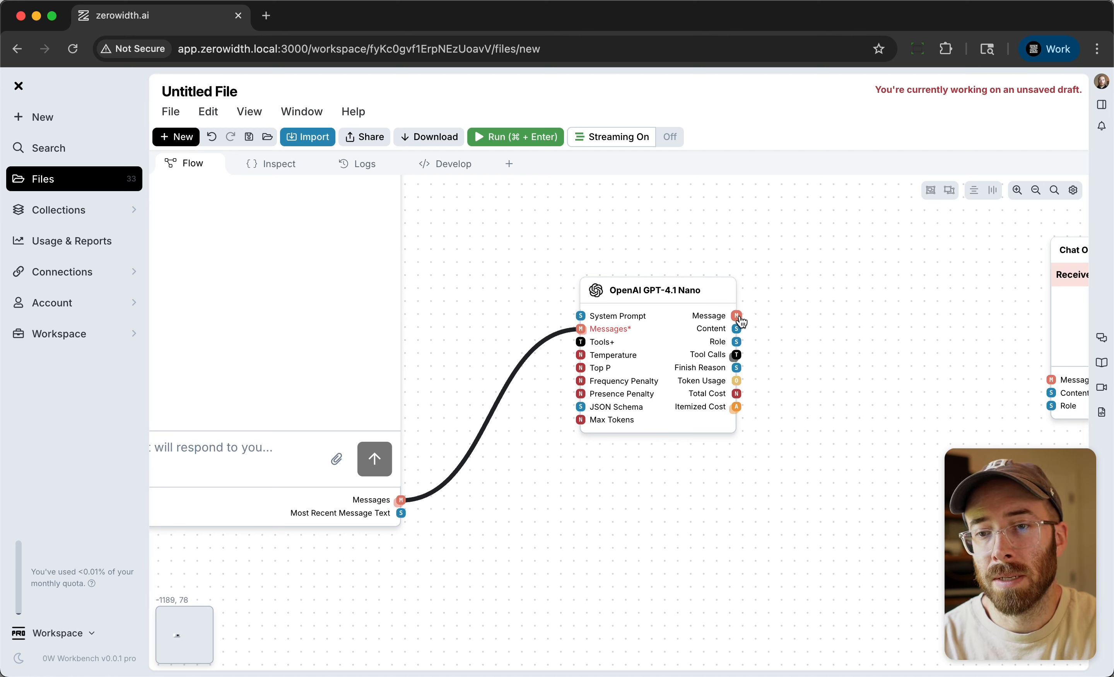
pyautogui.moveTo(739, 319); pyautogui.dragTo(1051, 380)
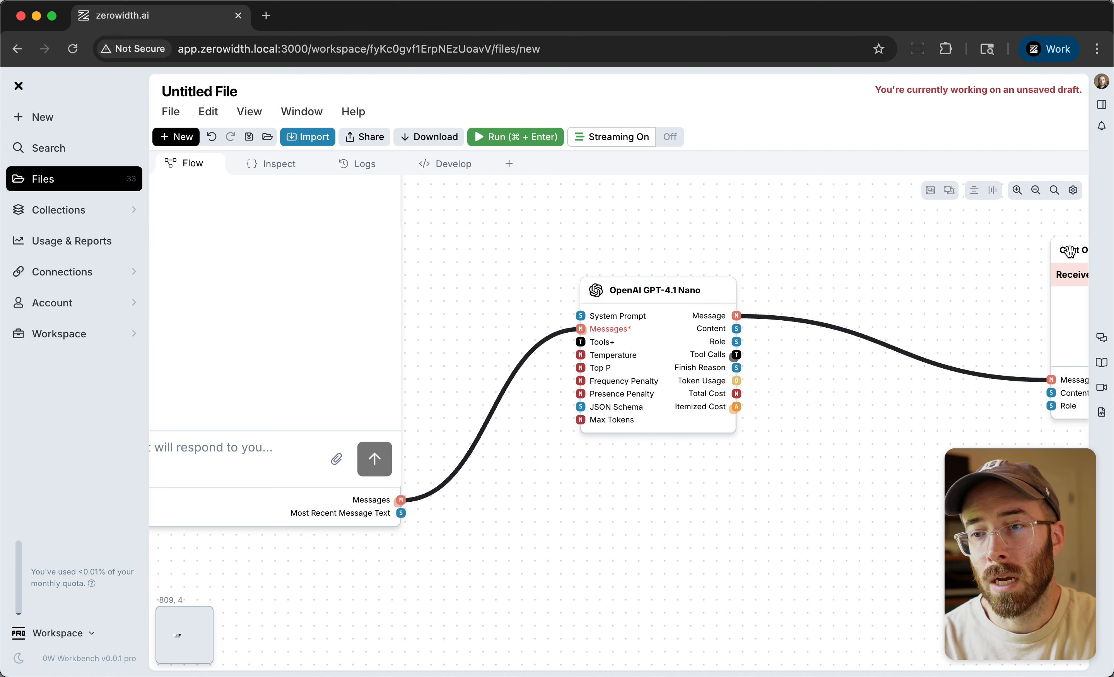
# Rearrange the nodes so the GPT-4.1 Nano and Chat Output nodes sit close together beside the Input Chat node.
pyautogui.moveTo(1068, 251); pyautogui.dragTo(818, 259)
pyautogui.moveTo(659, 287); pyautogui.dragTo(641, 334)
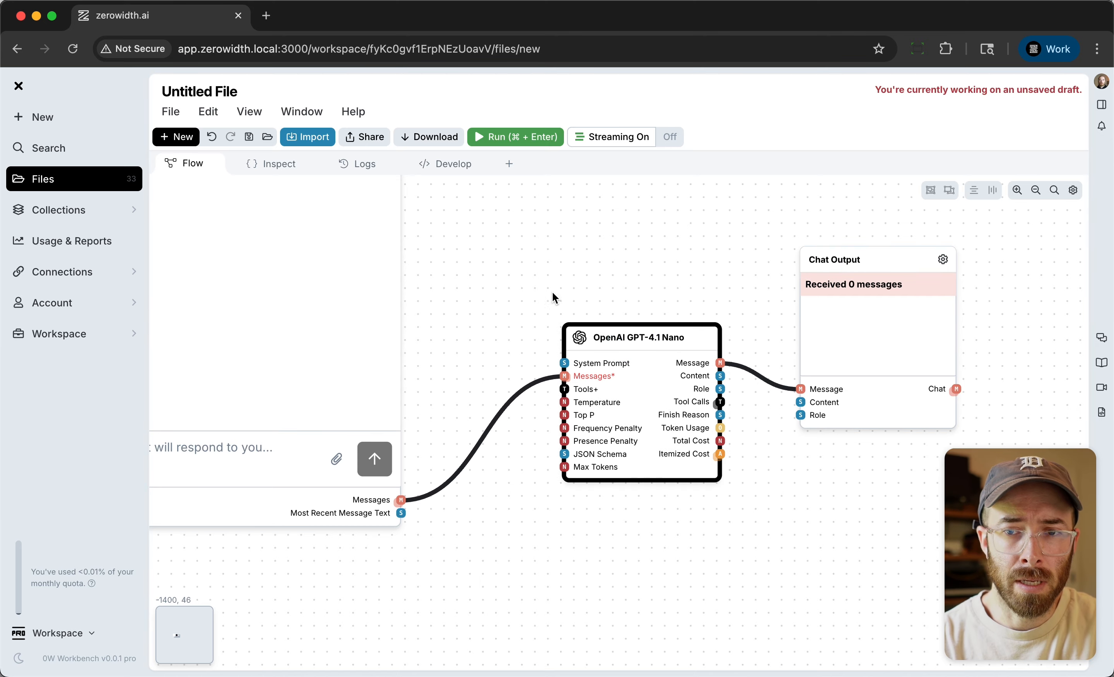
pyautogui.scroll(-5, 522, 325)
pyautogui.moveTo(817, 275); pyautogui.dragTo(829, 267)
pyautogui.moveTo(659, 278); pyautogui.dragTo(750, 351)
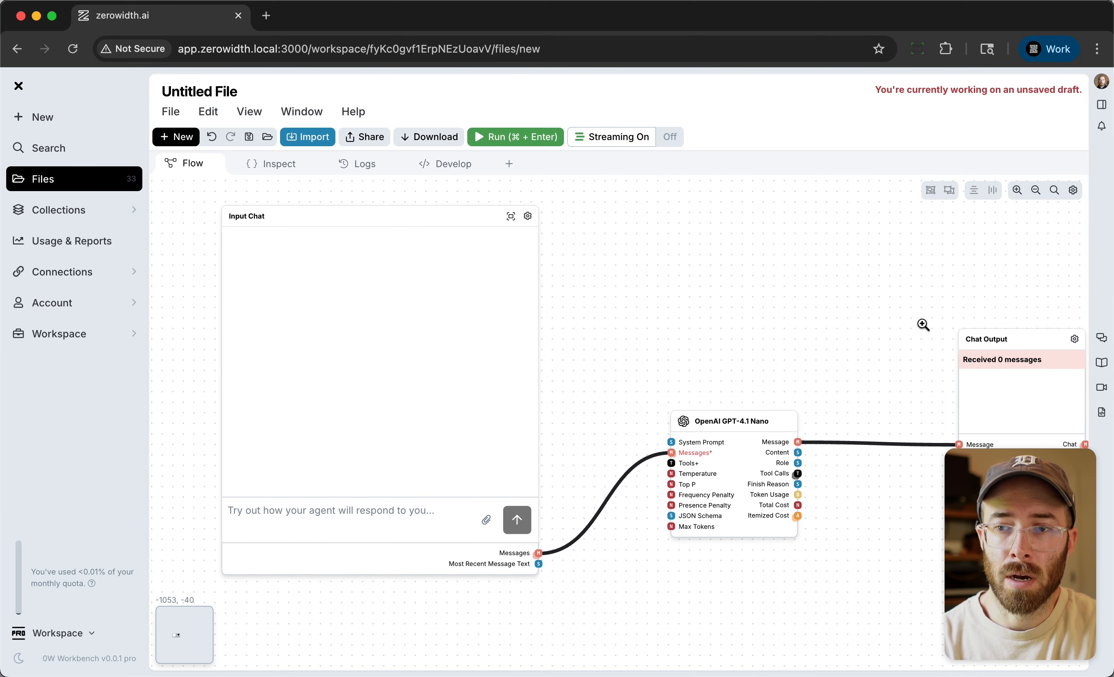
pyautogui.moveTo(994, 338); pyautogui.dragTo(877, 327)
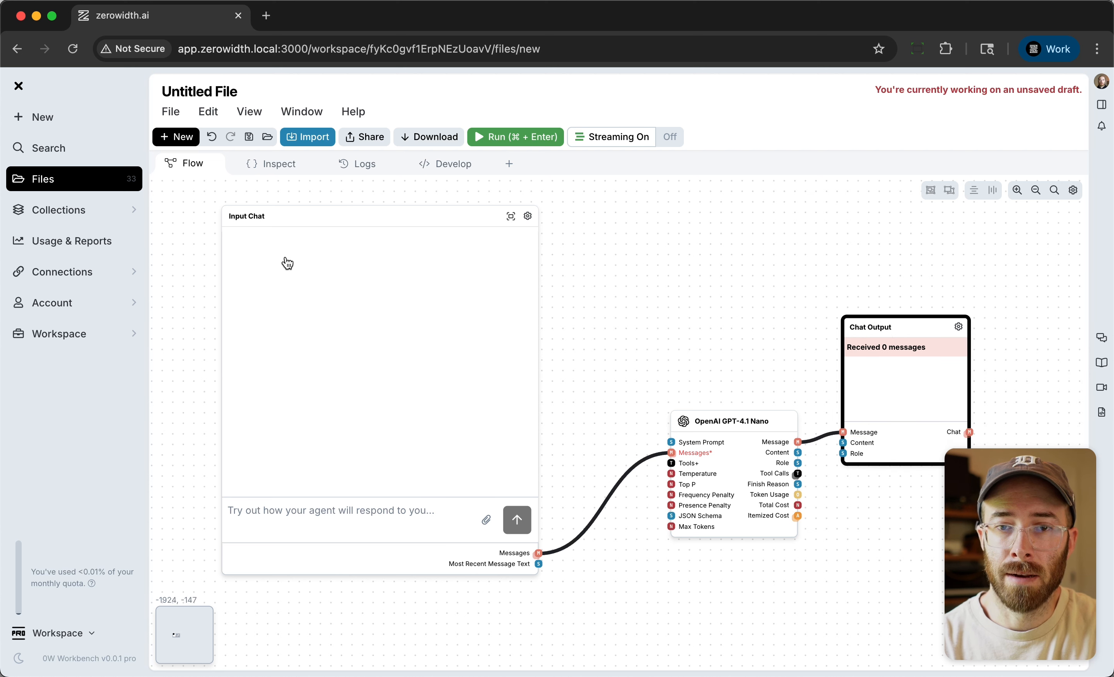
# Send the message "lets count together, I'll start: 1" in the Input Chat node.
pyautogui.click(293, 494)
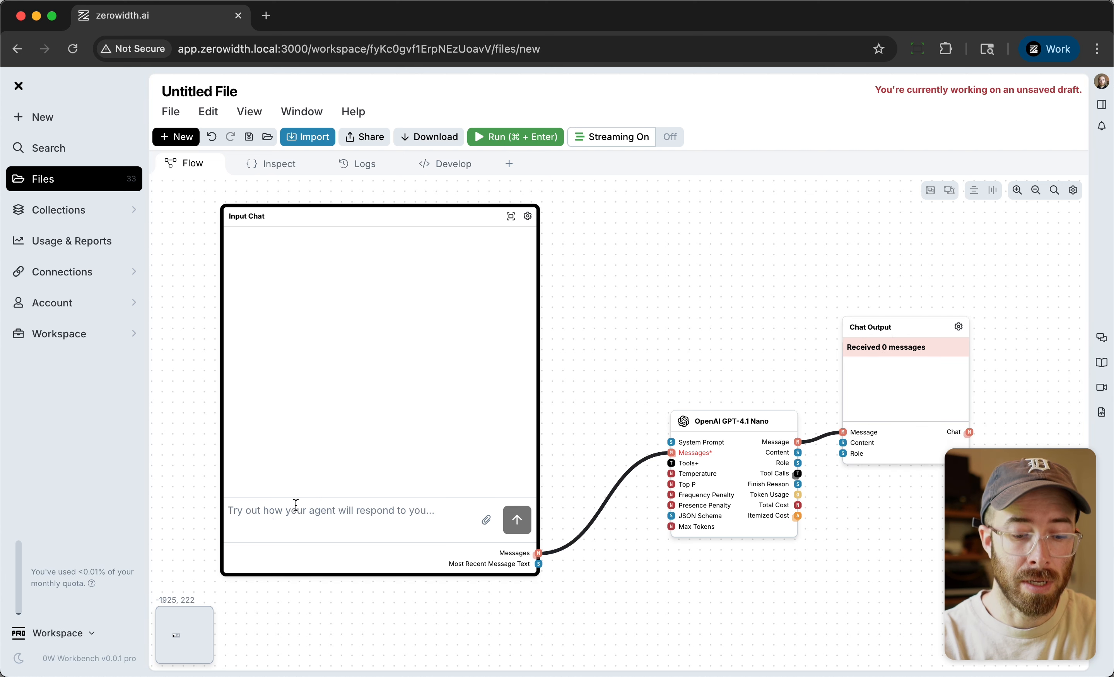
pyautogui.write("lets count together, I'll start: 1")
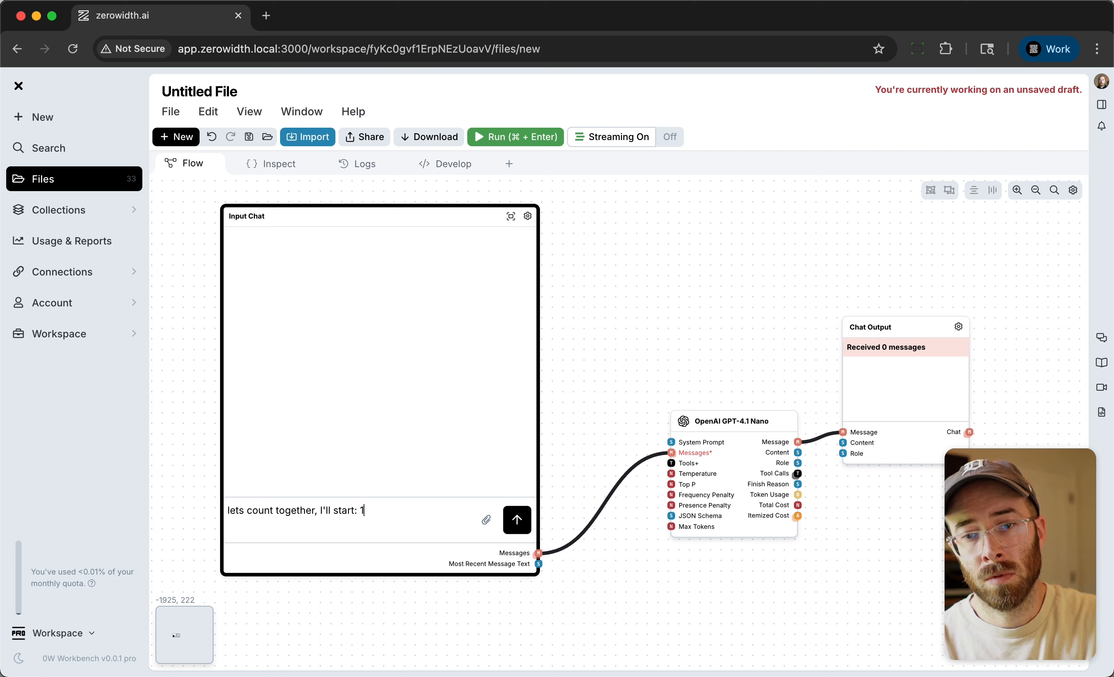
pyautogui.press('Return')
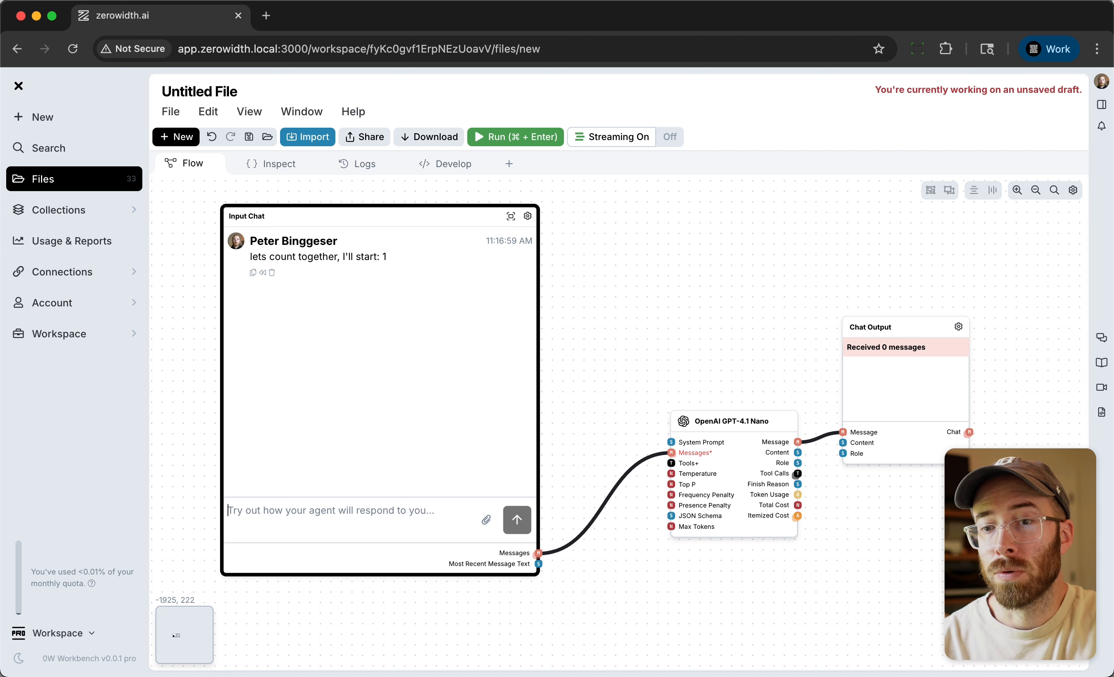
# Send "3" as the next message in the Input Chat, and shift the Chat Output node slightly up and right.
pyautogui.click(297, 513)
pyautogui.write('3')
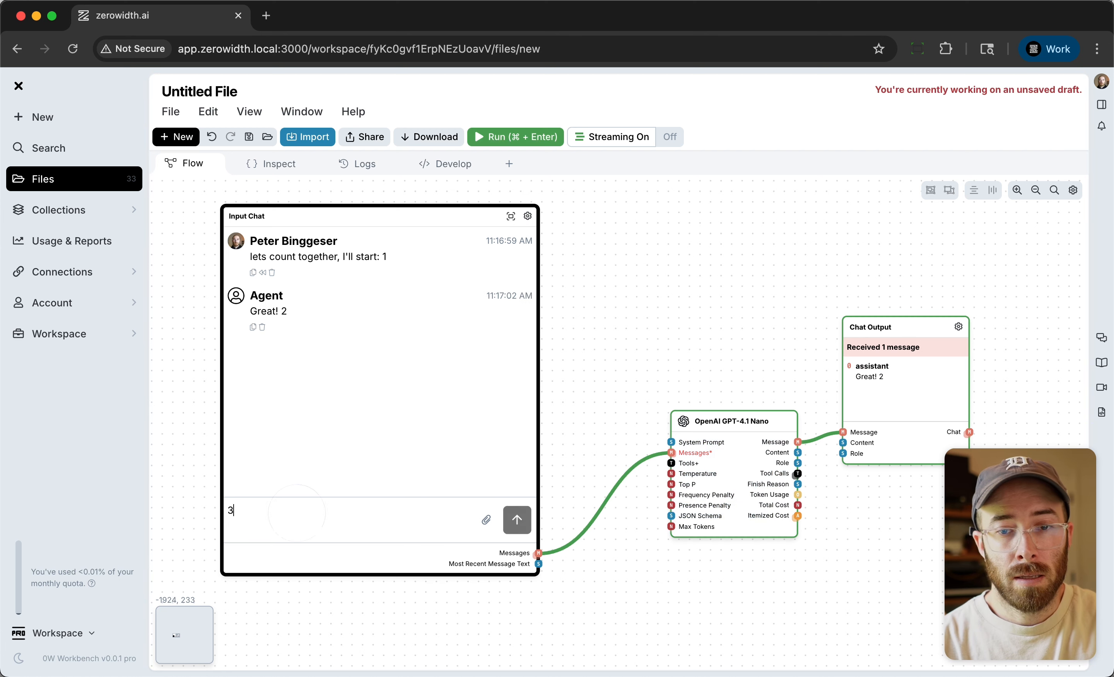
pyautogui.press('Return')
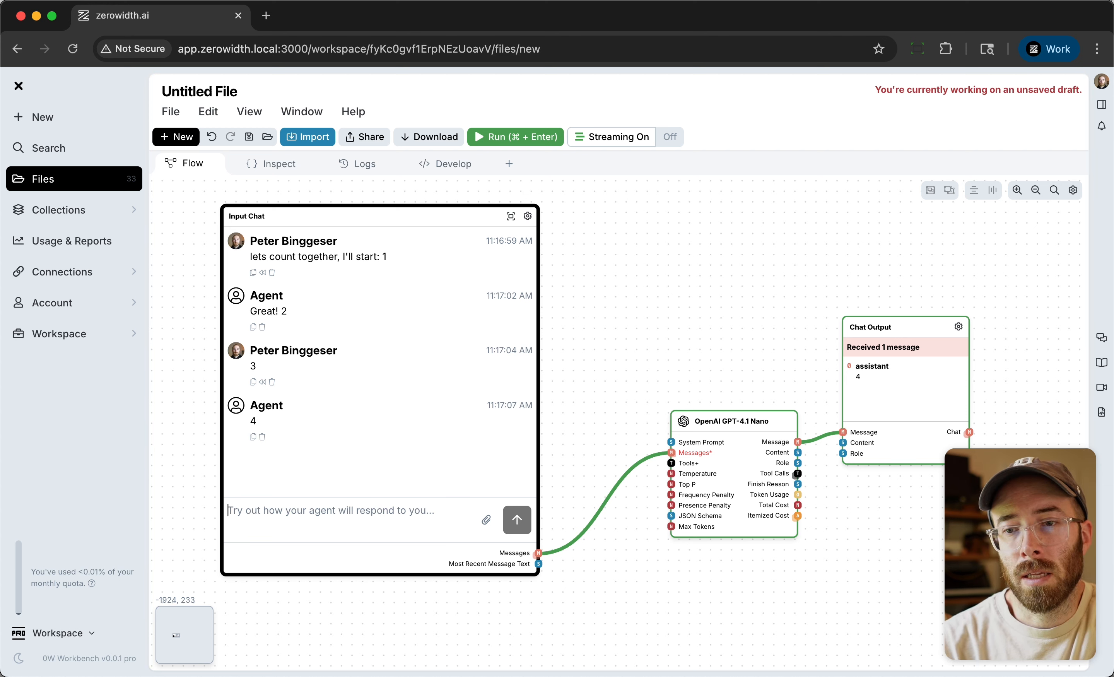
pyautogui.moveTo(882, 322); pyautogui.dragTo(893, 316)
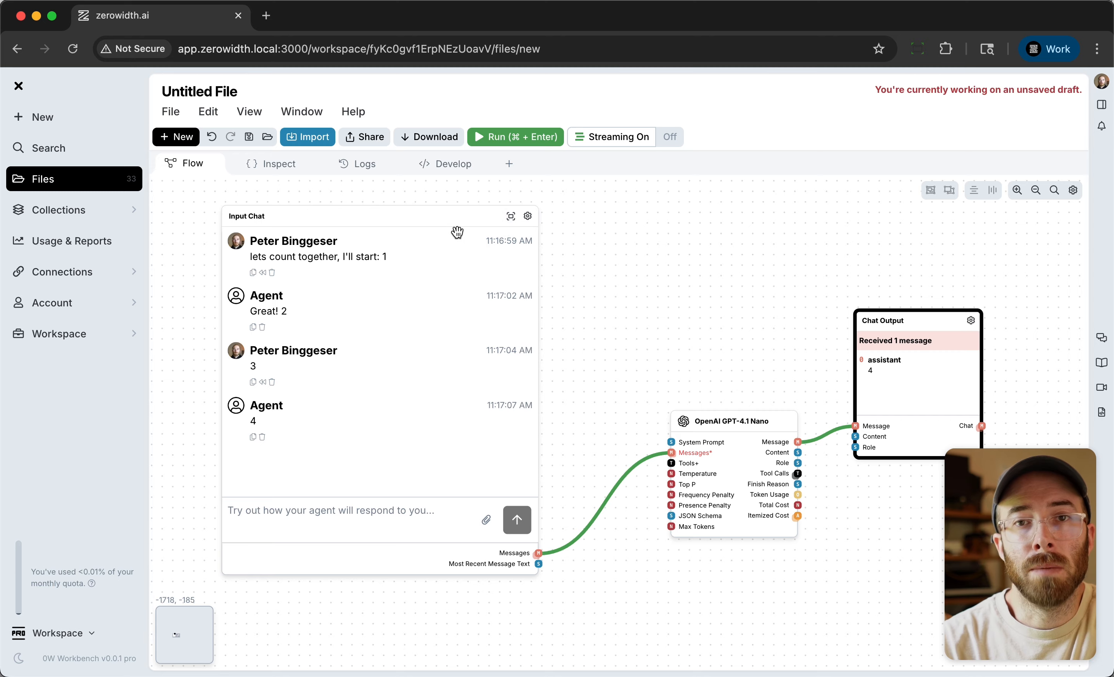
pyautogui.click(665, 316)
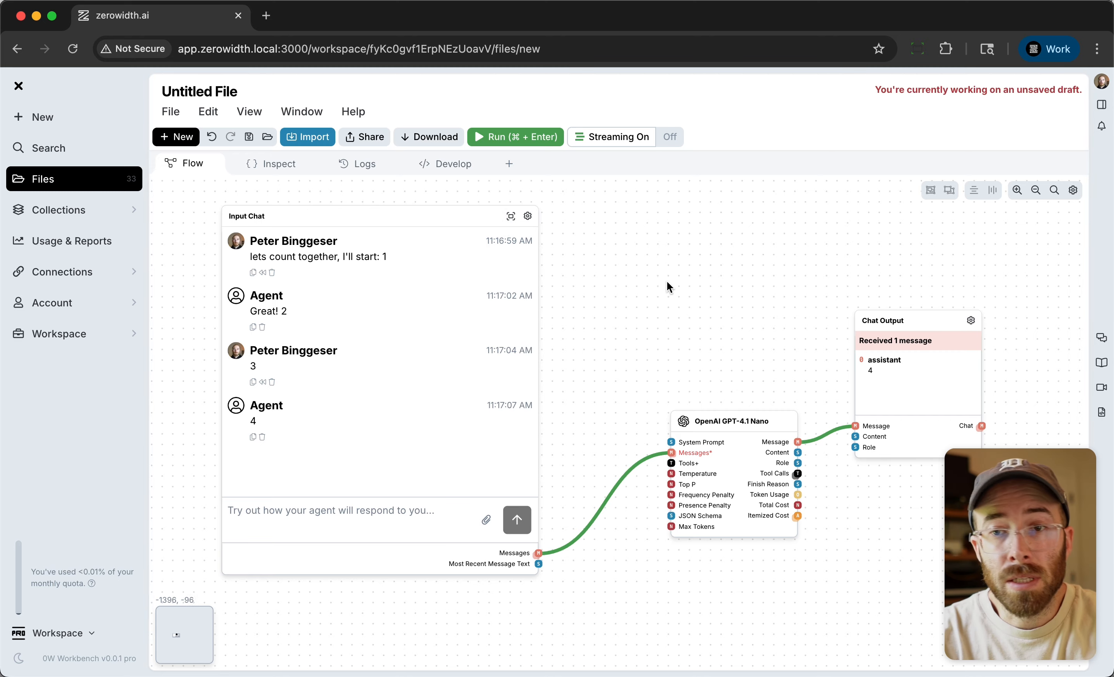
# Add a second OpenAI GPT-4.1 Nano node in the empty canvas area above the chat flow.
pyautogui.moveTo(660, 241); pyautogui.dragTo(645, 376)
pyautogui.doubleClick(650, 344)
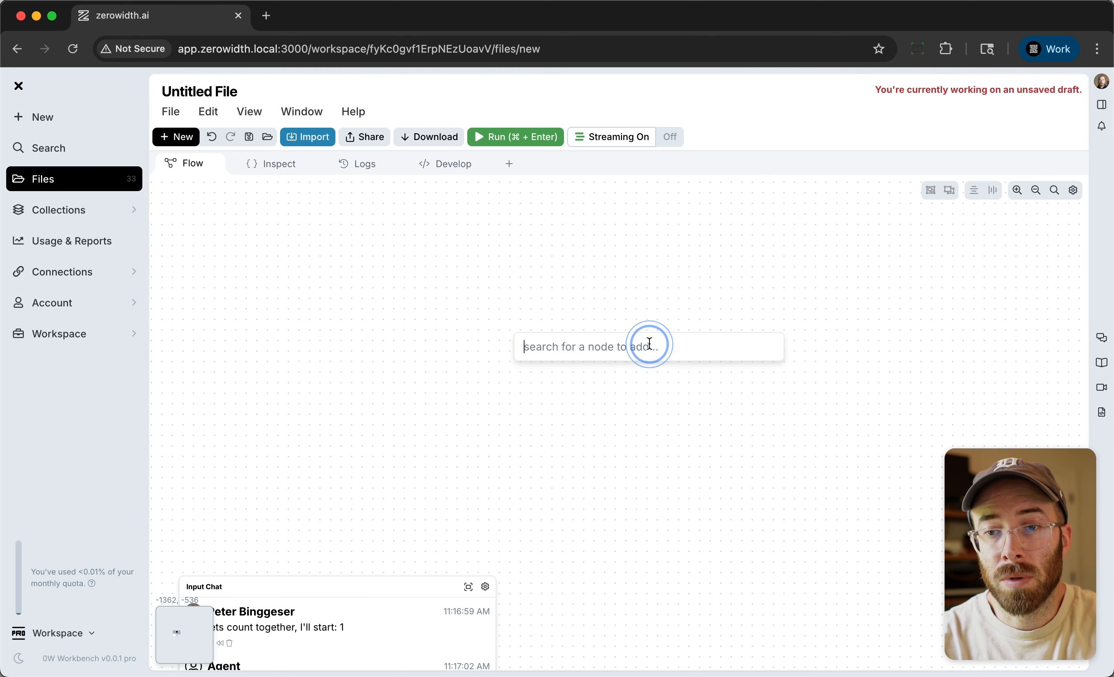
pyautogui.write('gpt')
pyautogui.press('Return')
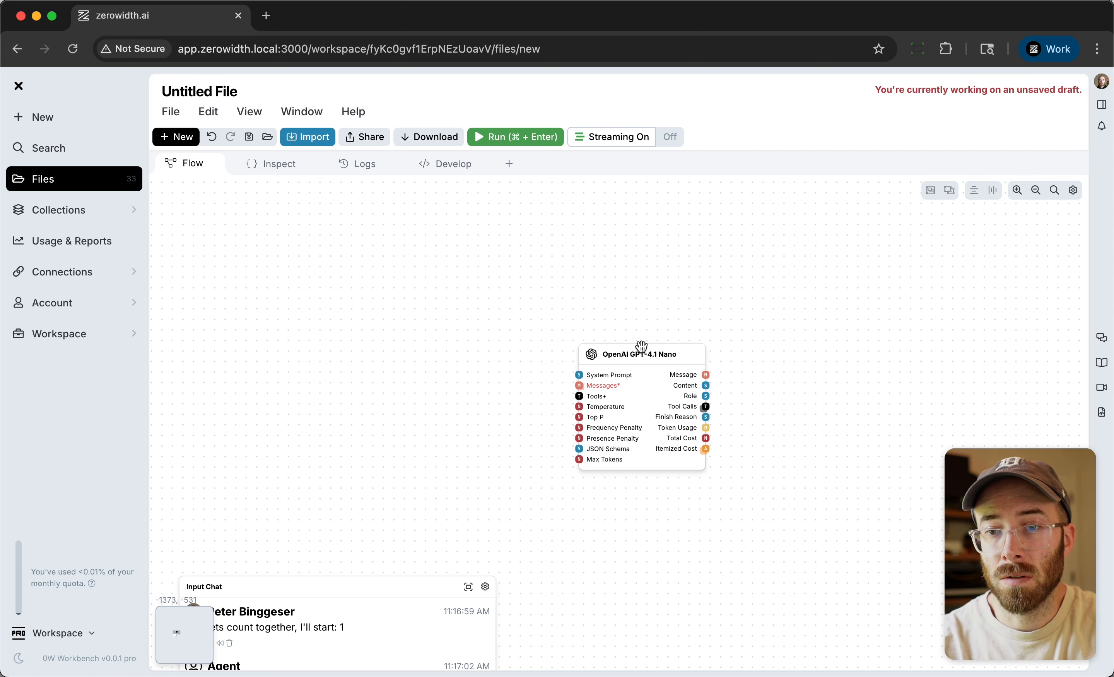
pyautogui.moveTo(641, 346); pyautogui.dragTo(664, 331)
# Add an Input Data node to the left of the second GPT-4.1 Nano node, above the Input Chat.
pyautogui.doubleClick(284, 266)
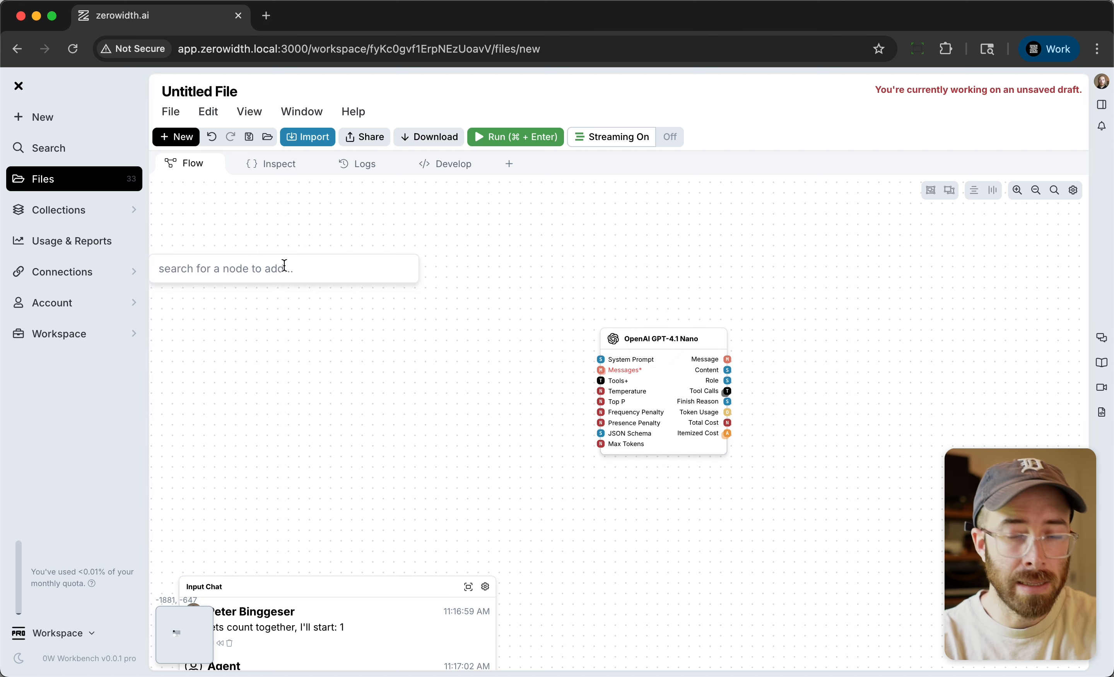
pyautogui.write('input d')
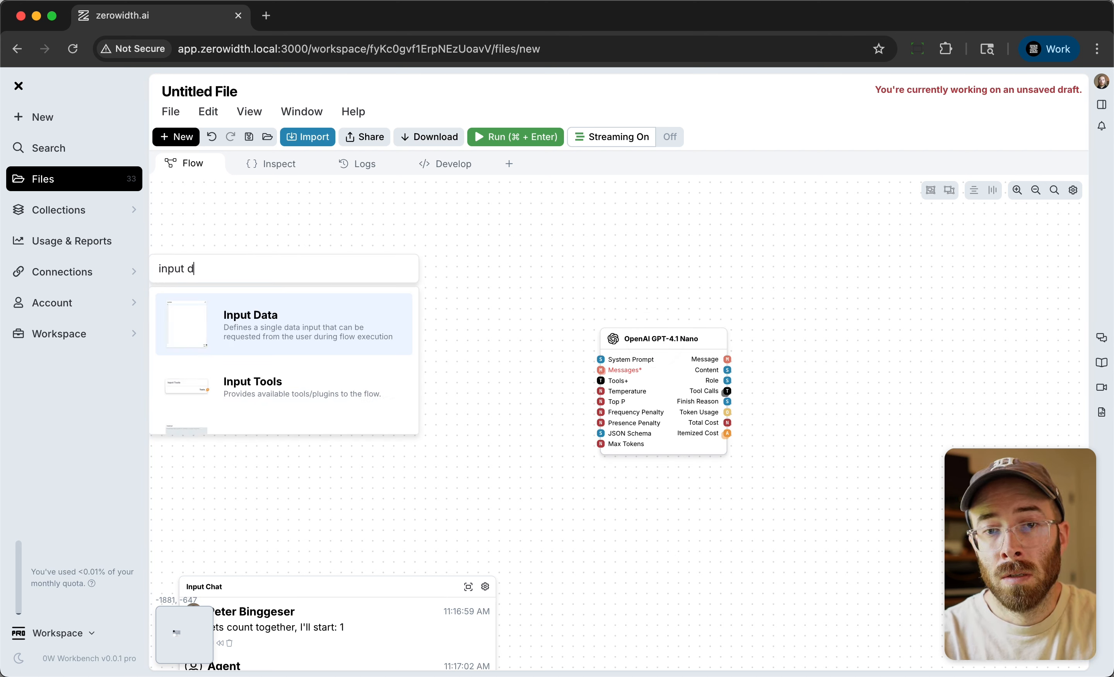
pyautogui.press('Return')
pyautogui.moveTo(445, 266)
pyautogui.mouseDown()
pyautogui.moveTo(454, 410)
pyautogui.moveTo(437, 279)
pyautogui.mouseUp()
# Add a Data Output node to the right of the second GPT-4.1 Nano node.
pyautogui.doubleClick(875, 329)
pyautogui.write('out')
pyautogui.press('Return')
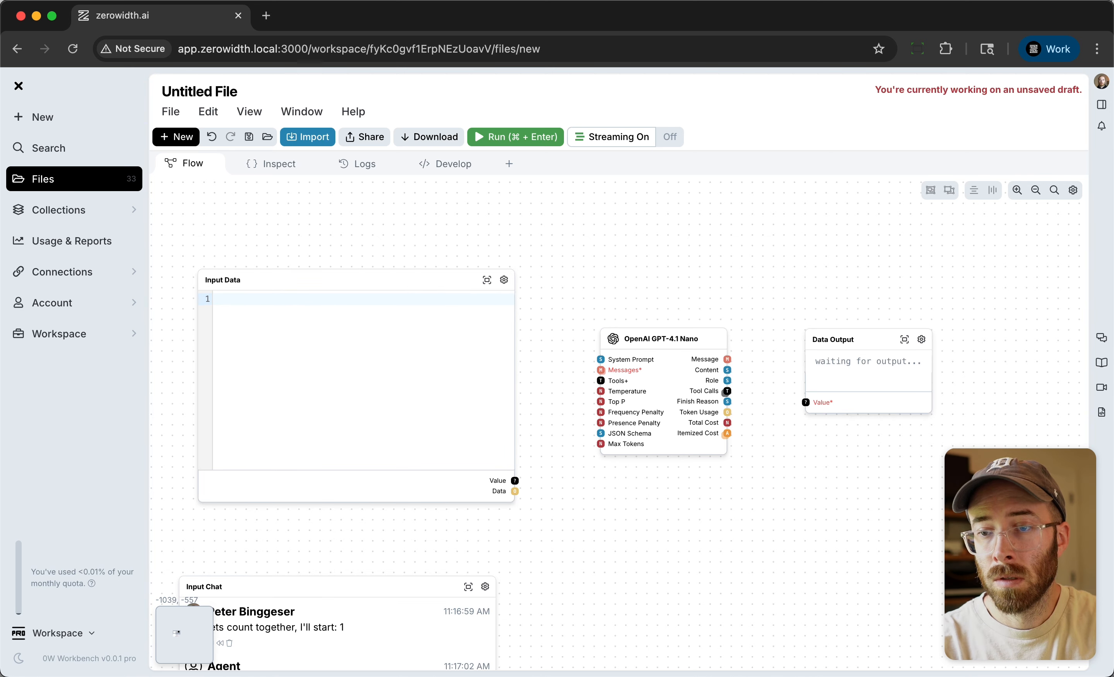
# Enlarge the Data Output node from its upper-left corner and move it slightly down and right.
pyautogui.moveTo(808, 327); pyautogui.dragTo(788, 318)
pyautogui.click(875, 346)
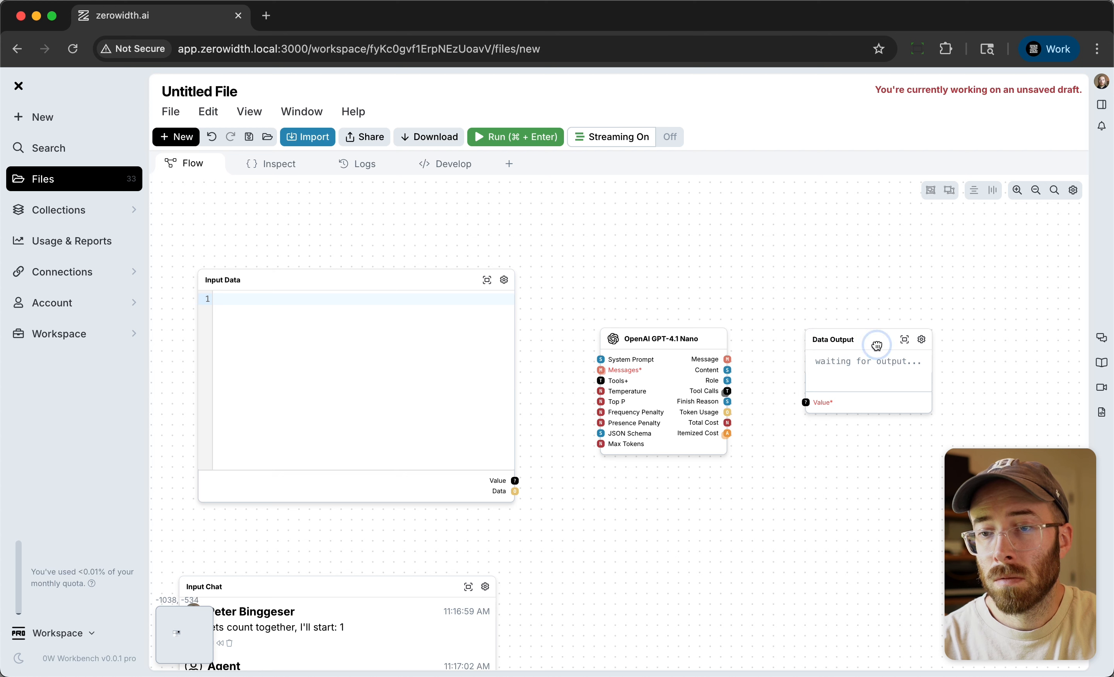
pyautogui.moveTo(805, 330); pyautogui.dragTo(768, 269)
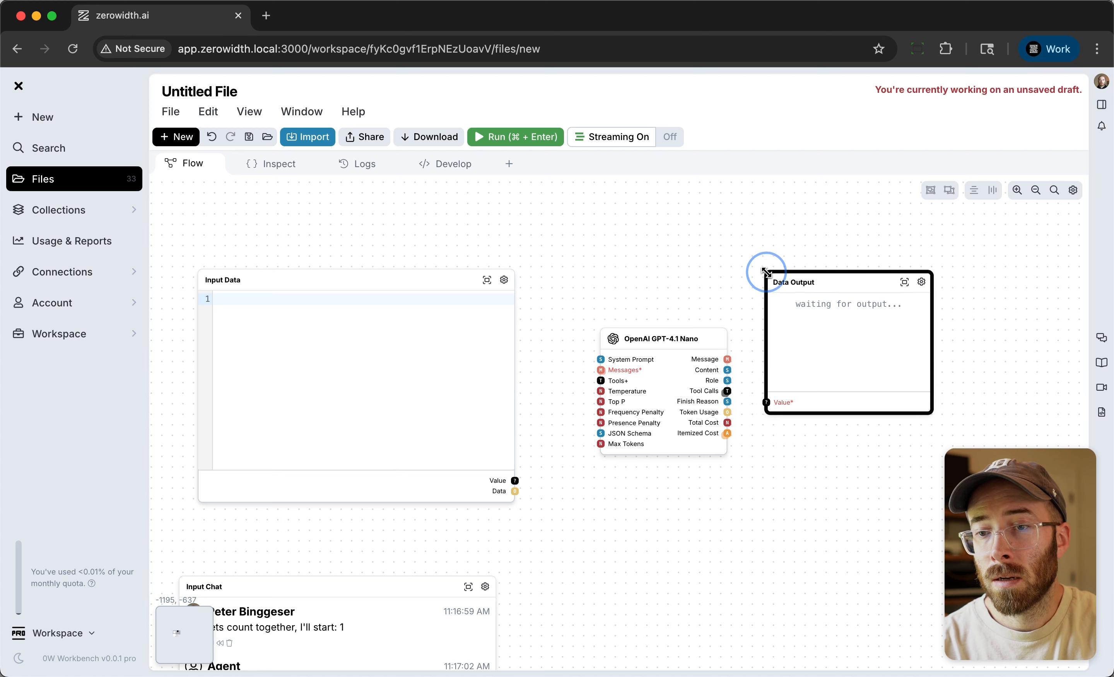
pyautogui.moveTo(872, 275); pyautogui.dragTo(896, 298)
pyautogui.click(547, 463)
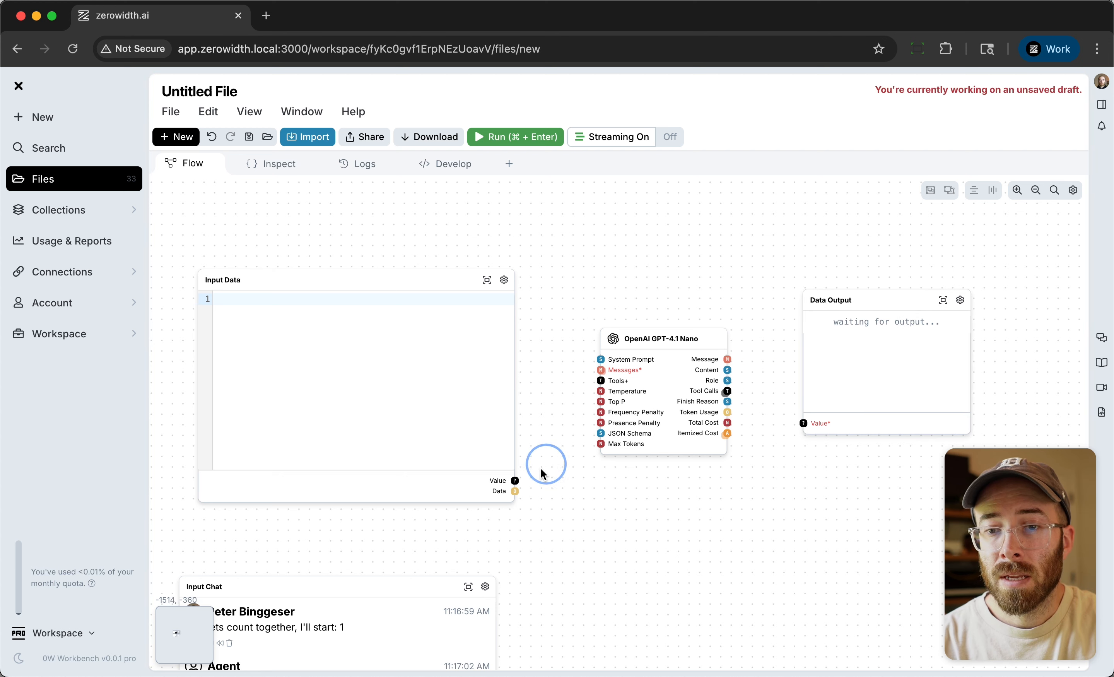
# Connect the Input Data node's Value output to the Messages input of the second GPT-4.1 Nano node.
pyautogui.click(291, 319)
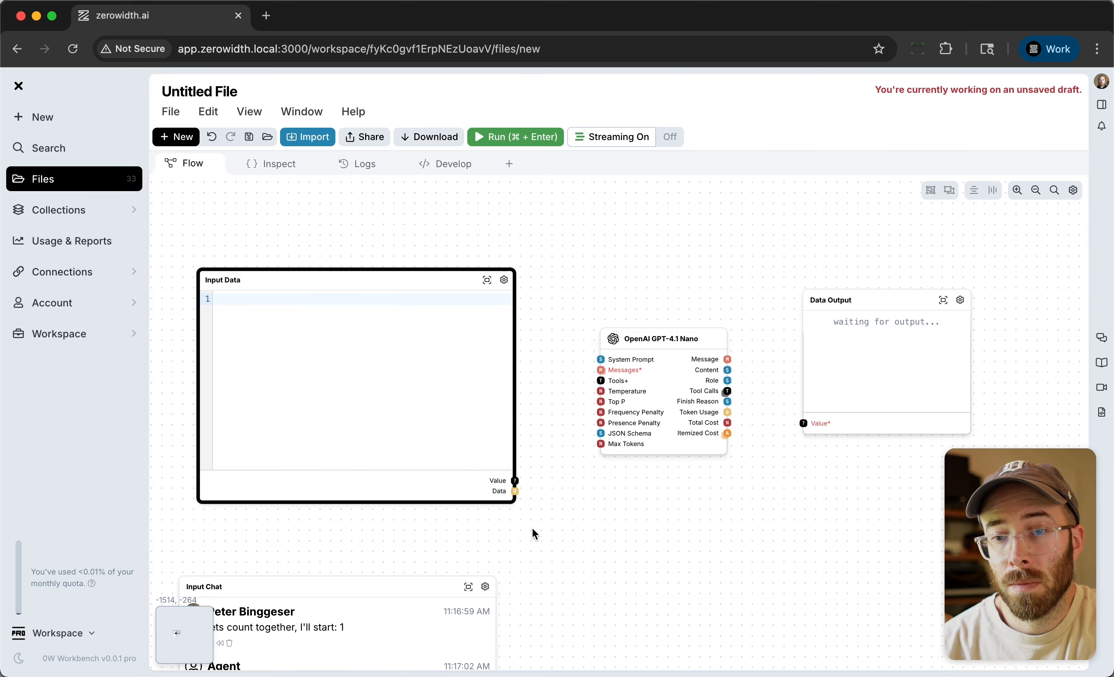
pyautogui.scroll(7, 519, 491)
pyautogui.scroll(-8, 520, 490)
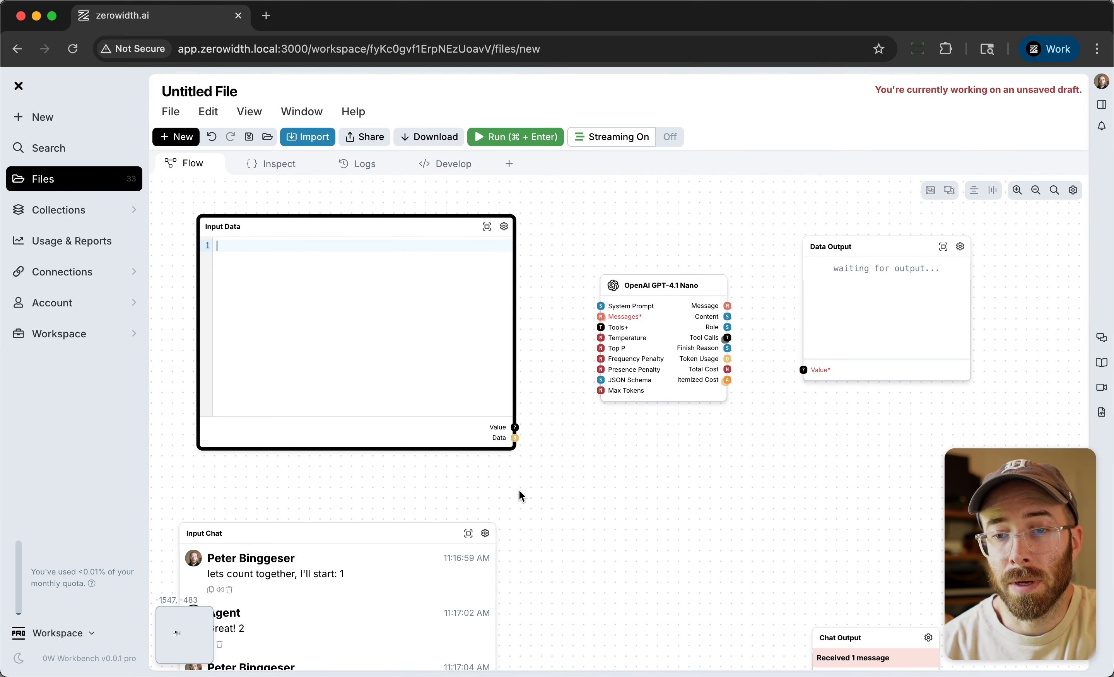
pyautogui.scroll(5, 511, 448)
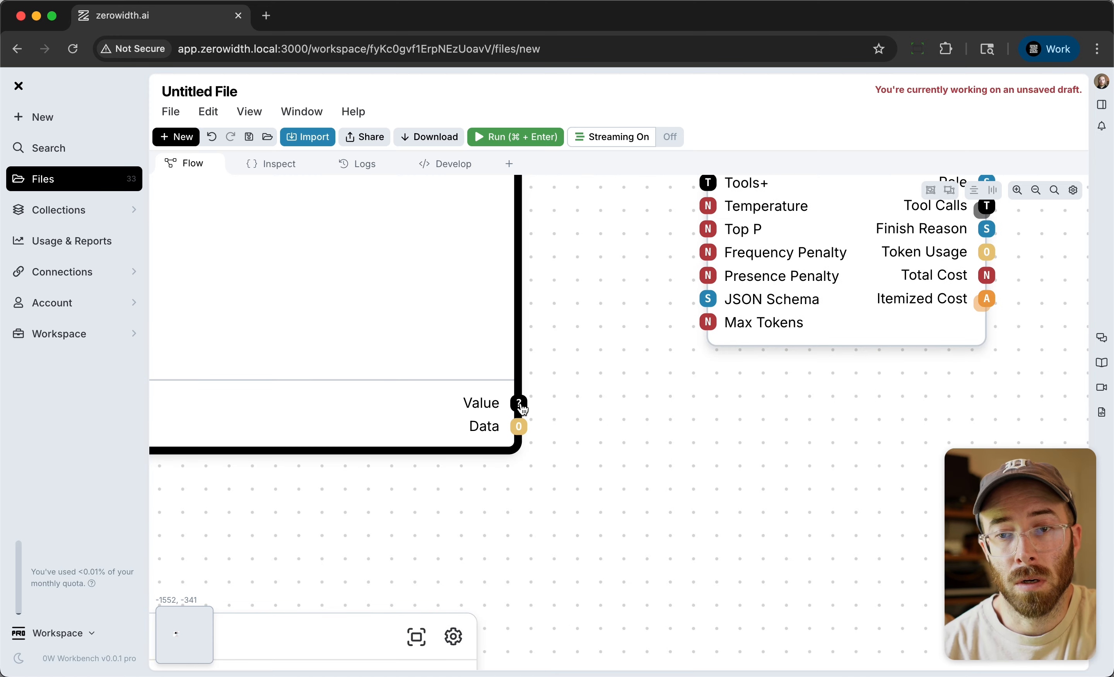
pyautogui.scroll(-2, 542, 501)
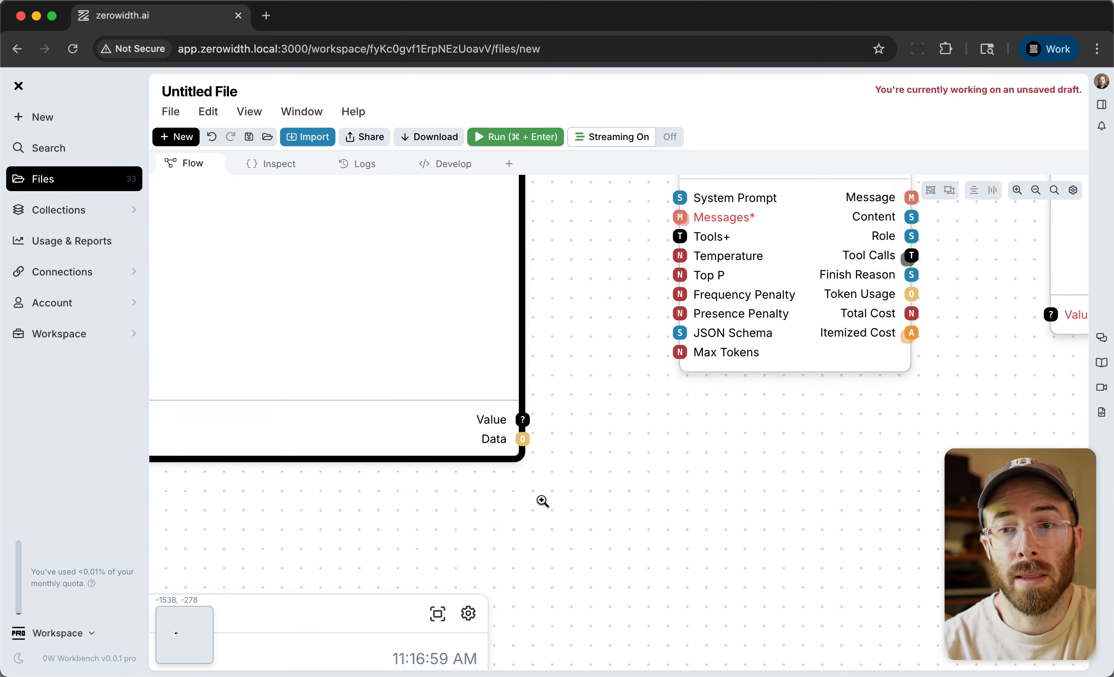
pyautogui.scroll(-2, 542, 501)
pyautogui.moveTo(526, 430); pyautogui.dragTo(595, 258)
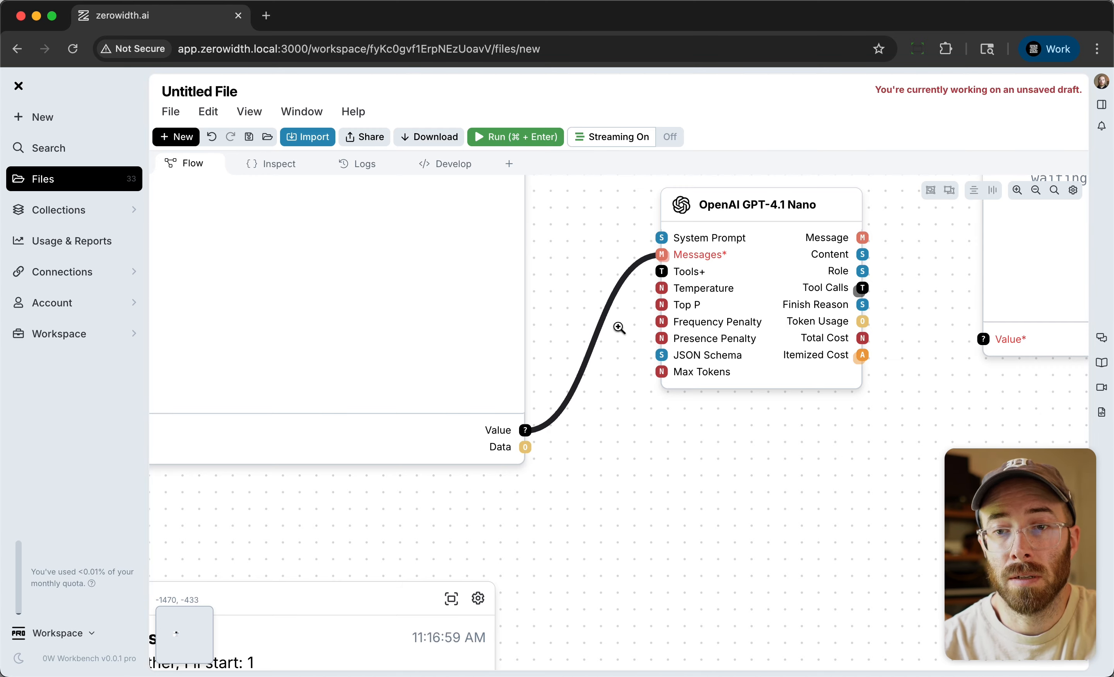
# Compare the Input Chat flow's connections with those of the Input Data flow above it.
pyautogui.scroll(-5, 619, 328)
pyautogui.moveTo(657, 433); pyautogui.dragTo(637, 303)
pyautogui.click(591, 502)
pyautogui.moveTo(541, 537); pyautogui.dragTo(590, 472)
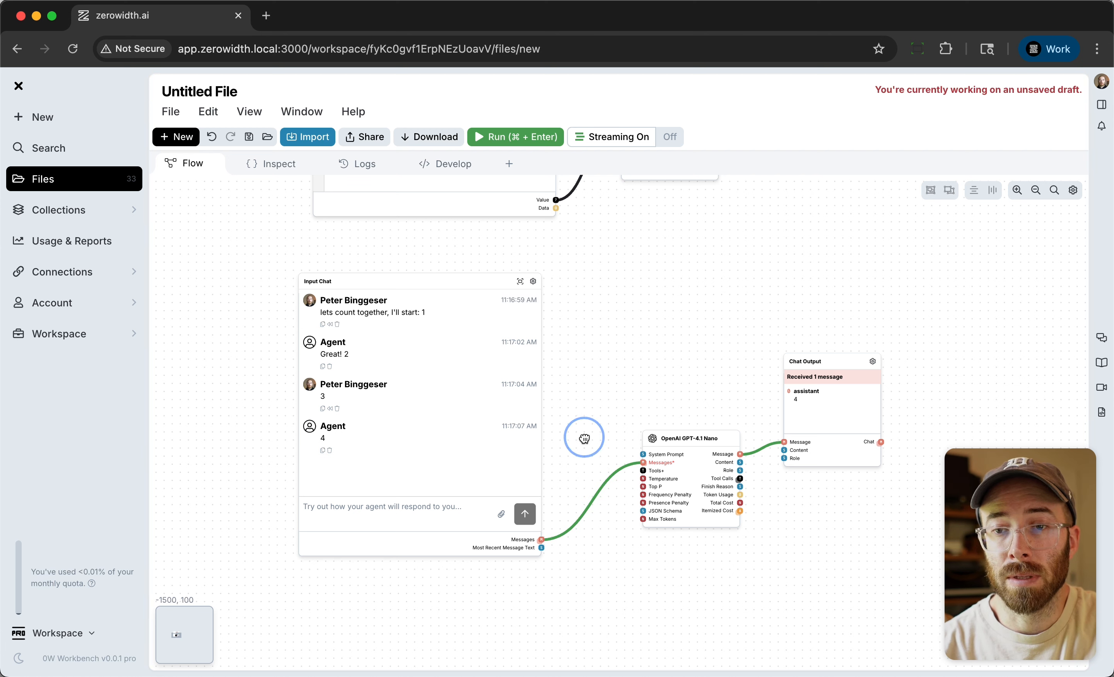
pyautogui.scroll(-2, 587, 433)
pyautogui.click(622, 342)
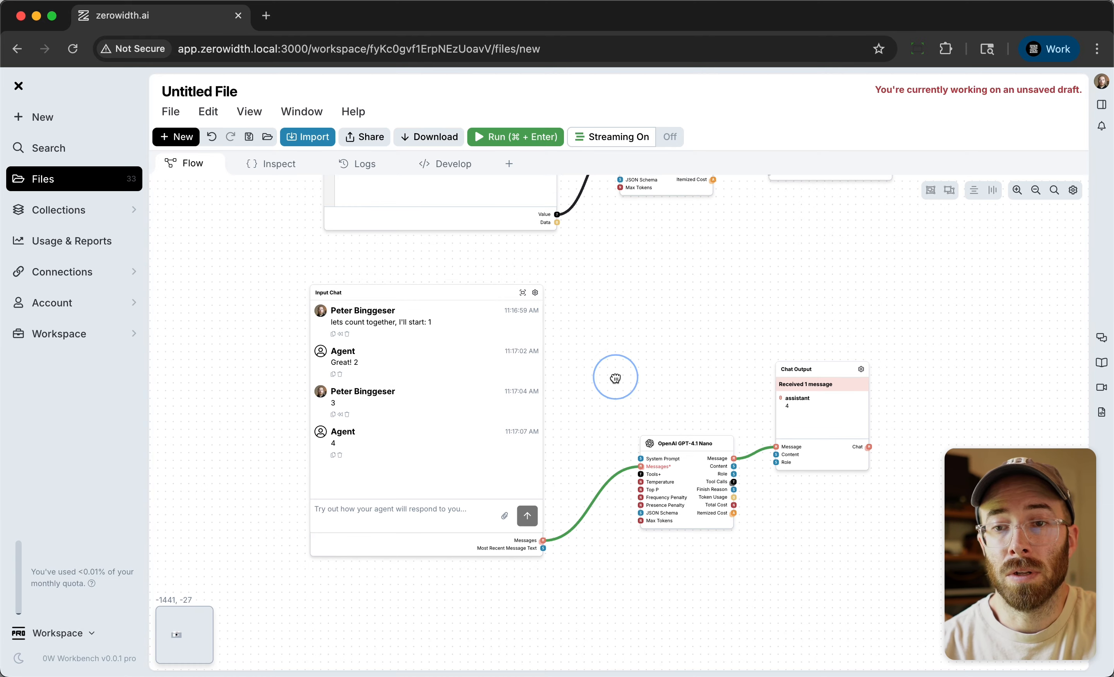
pyautogui.scroll(-5, 617, 369)
pyautogui.scroll(10, 617, 370)
pyautogui.scroll(-2, 617, 370)
pyautogui.scroll(5, 632, 451)
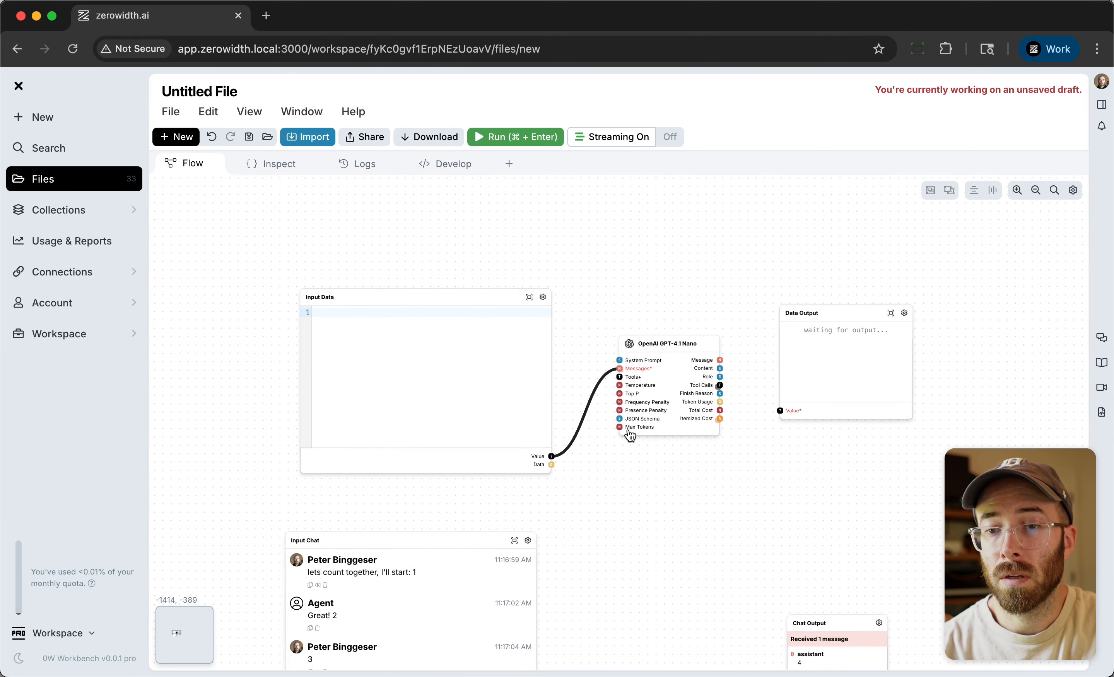
# Connect the Message output of the upper GPT-4.1 Nano node to the Value input of the Data Output node.
pyautogui.moveTo(648, 314); pyautogui.dragTo(615, 324)
pyautogui.click(725, 363)
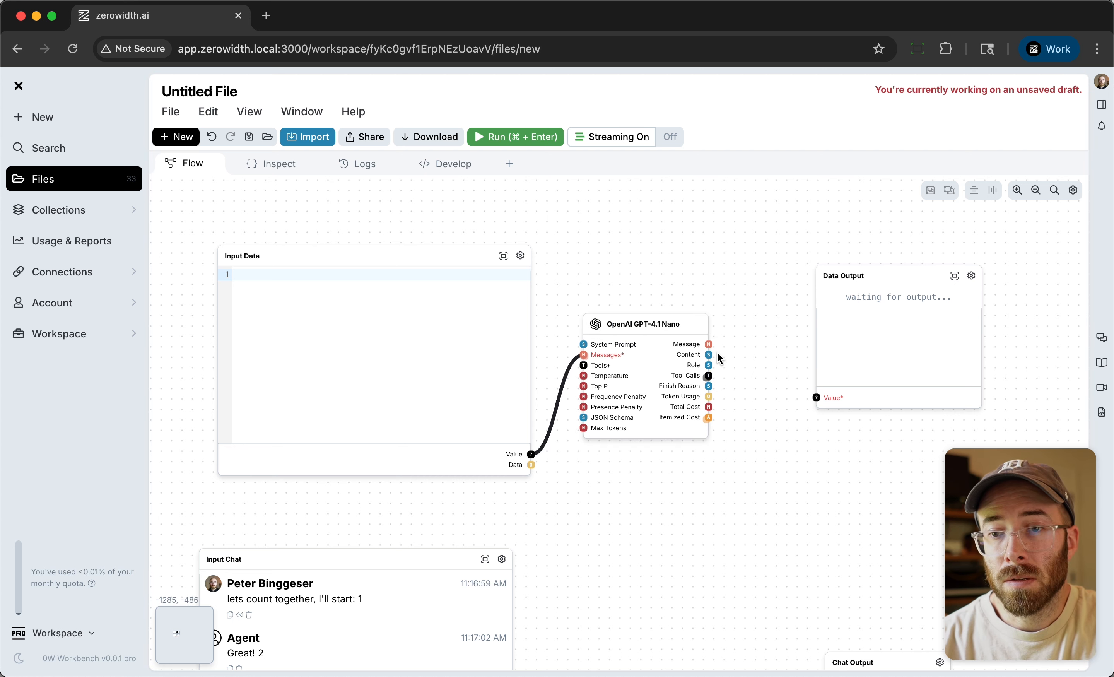
pyautogui.moveTo(709, 343); pyautogui.dragTo(817, 397)
# Enter "lets count, I'll start: 1" in the Input Data node and run the flow.
pyautogui.click(328, 339)
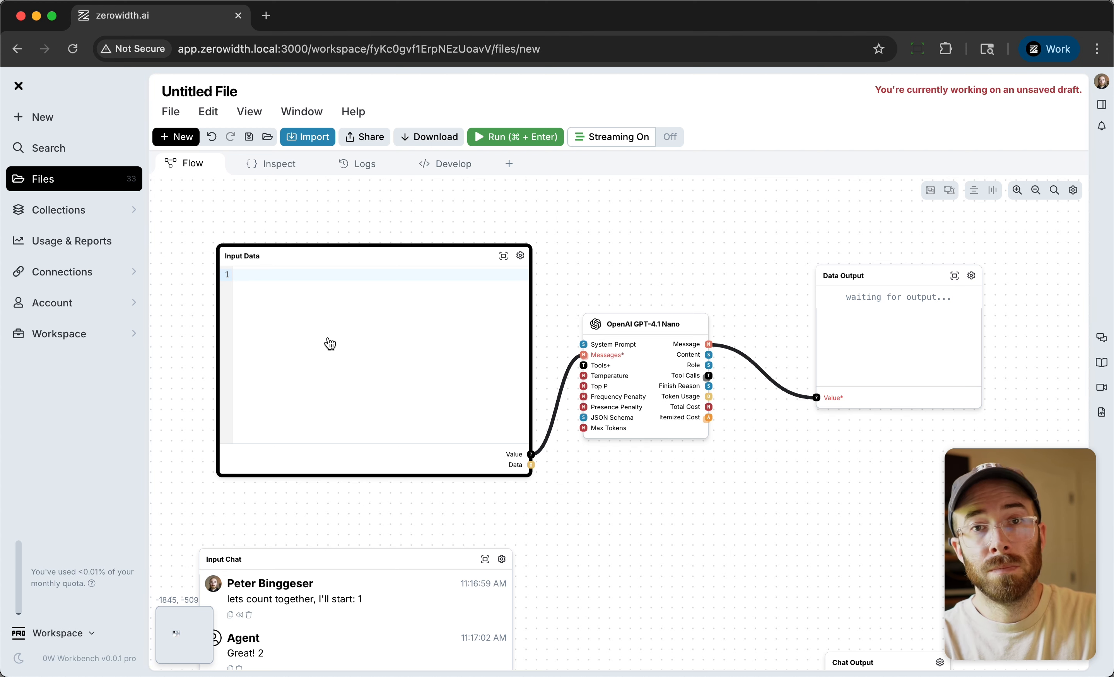
pyautogui.write("lets count, I'll start: 1")
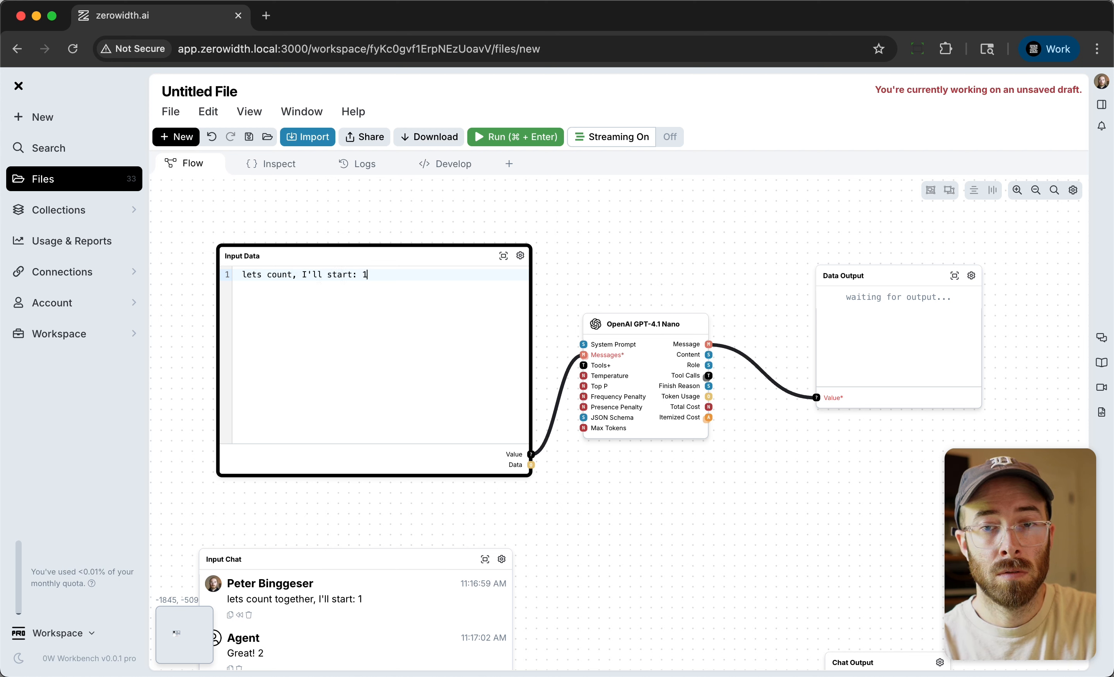
pyautogui.click(509, 138)
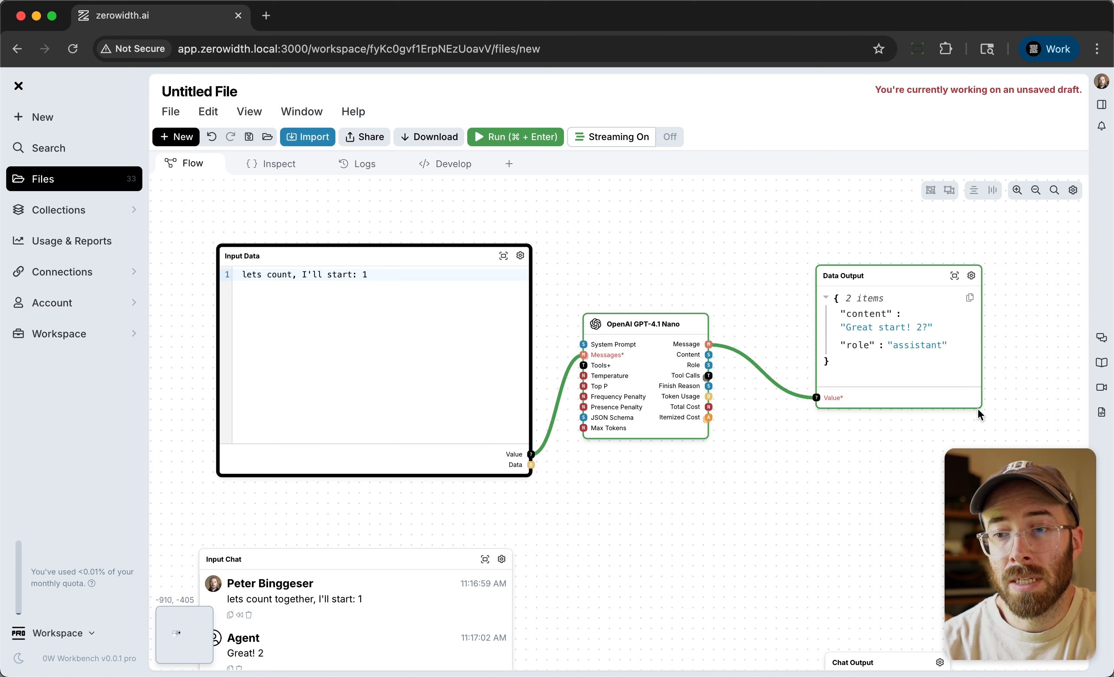
# Widen the Data Output node and feed its Value input from the model's Content output instead of Message.
pyautogui.moveTo(979, 408); pyautogui.dragTo(1030, 415)
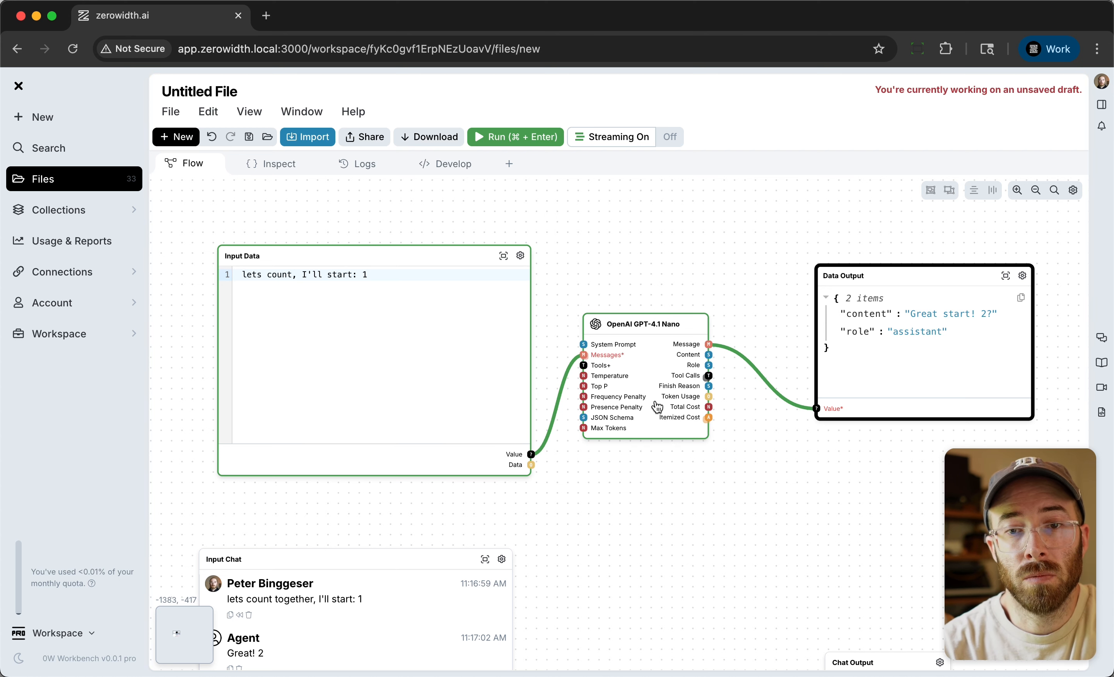
pyautogui.click(762, 379)
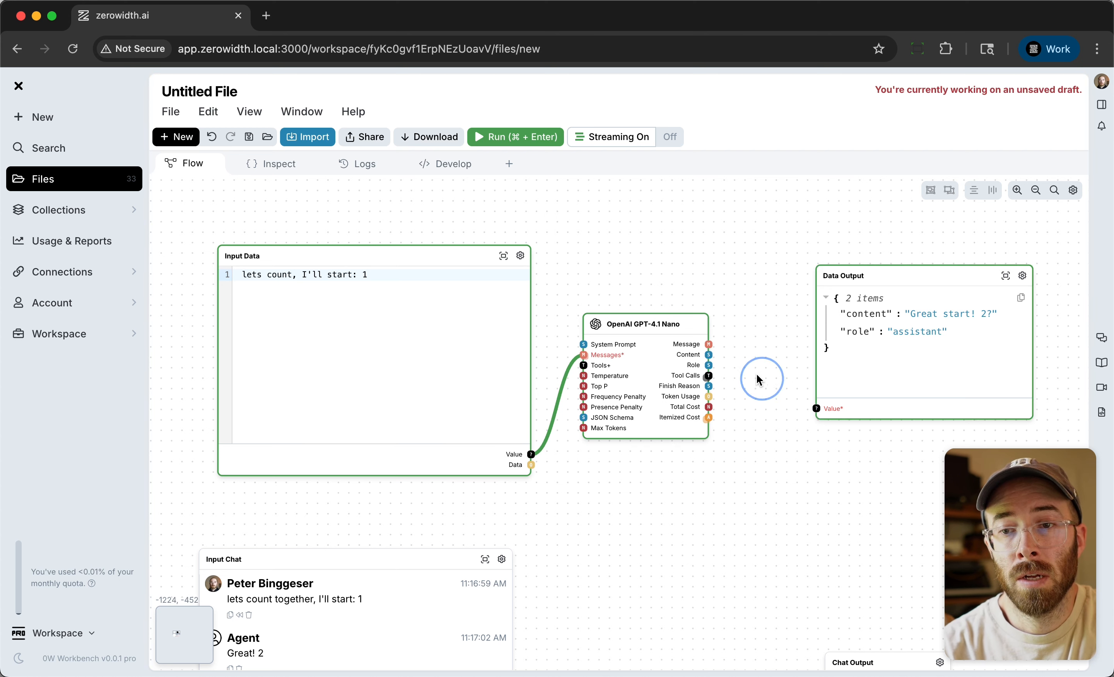
pyautogui.moveTo(710, 354); pyautogui.dragTo(736, 371)
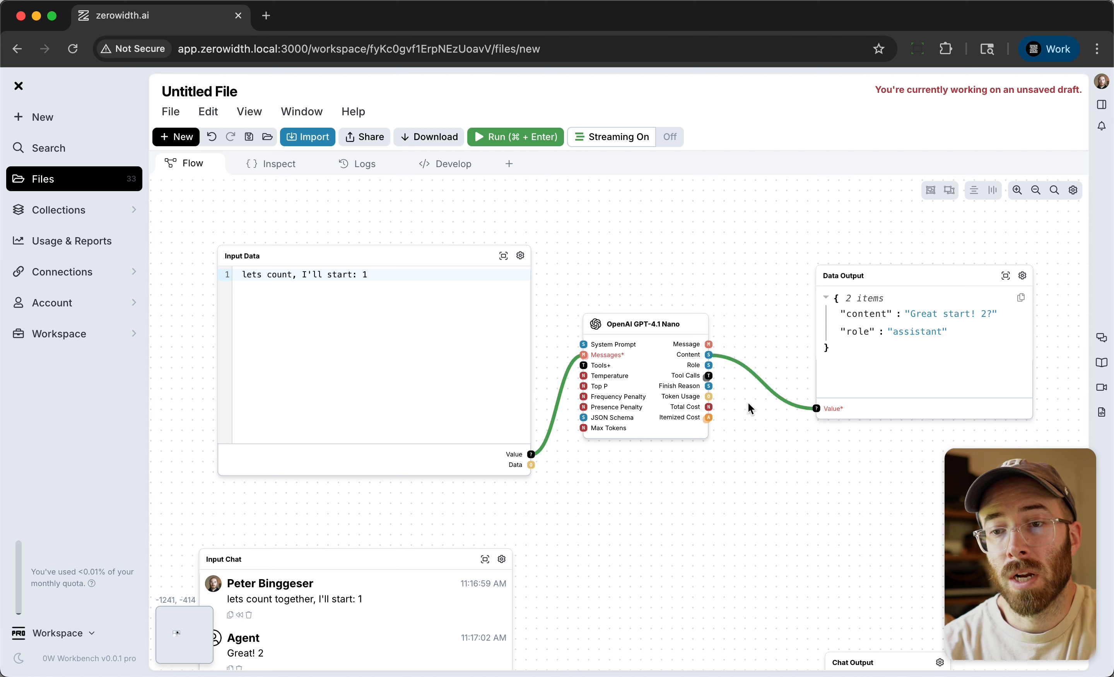
# Run the flow again, and shift the Data Output and GPT-4.1 Nano nodes closer together.
pyautogui.click(461, 305)
pyautogui.click(527, 129)
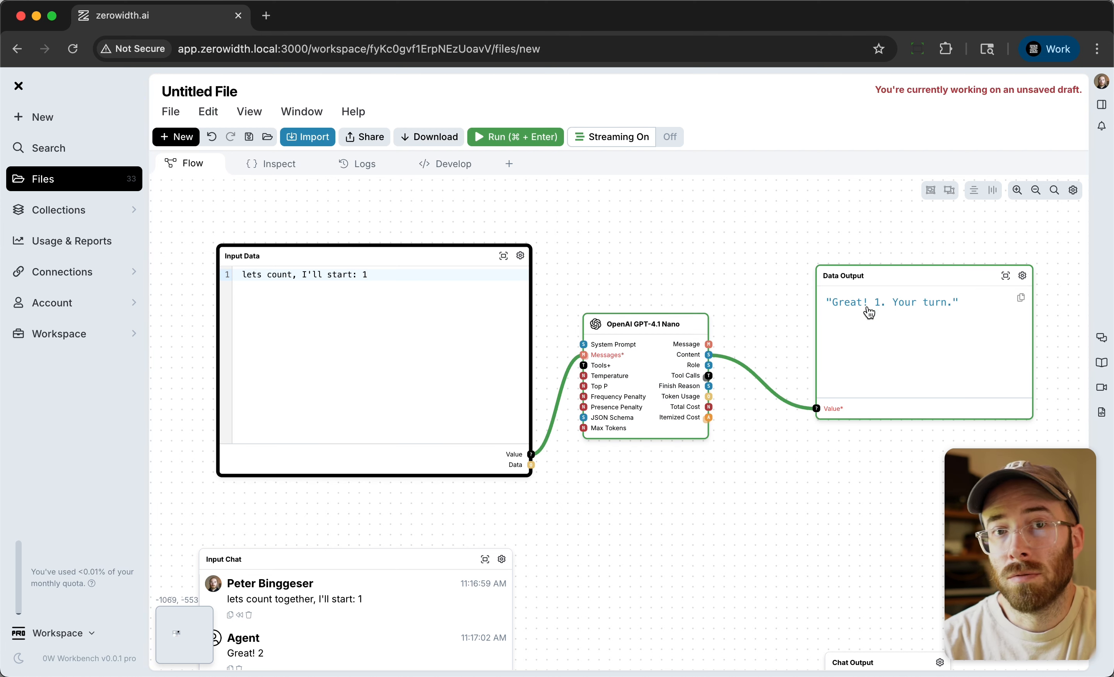
pyautogui.moveTo(882, 276); pyautogui.dragTo(843, 269)
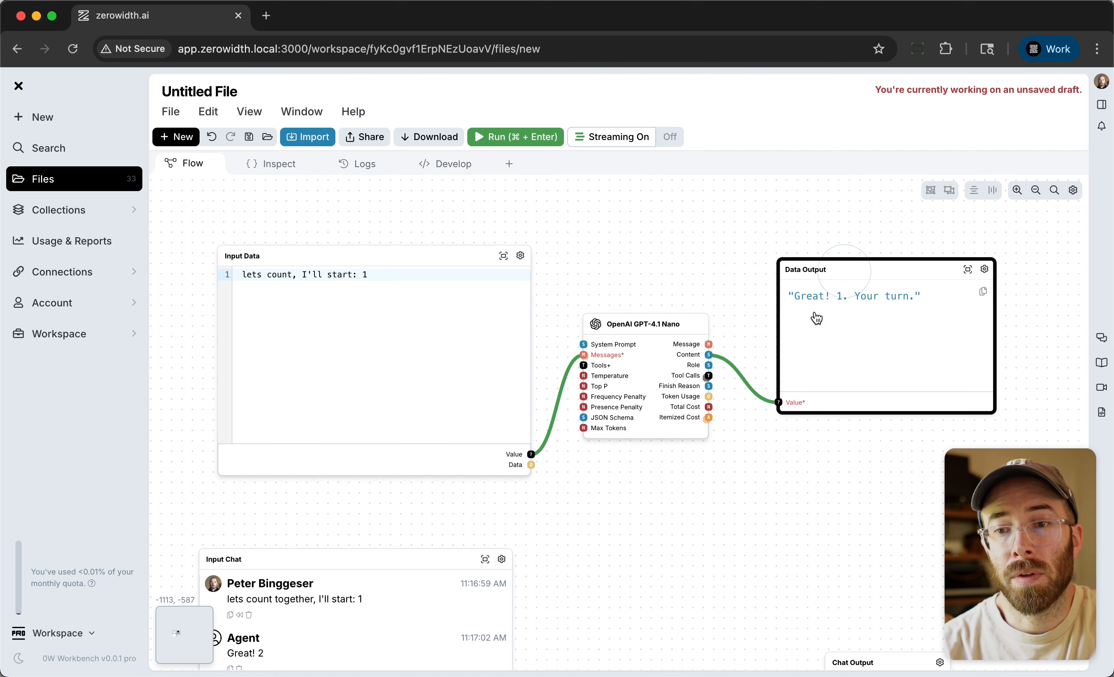
pyautogui.moveTo(686, 321); pyautogui.dragTo(692, 320)
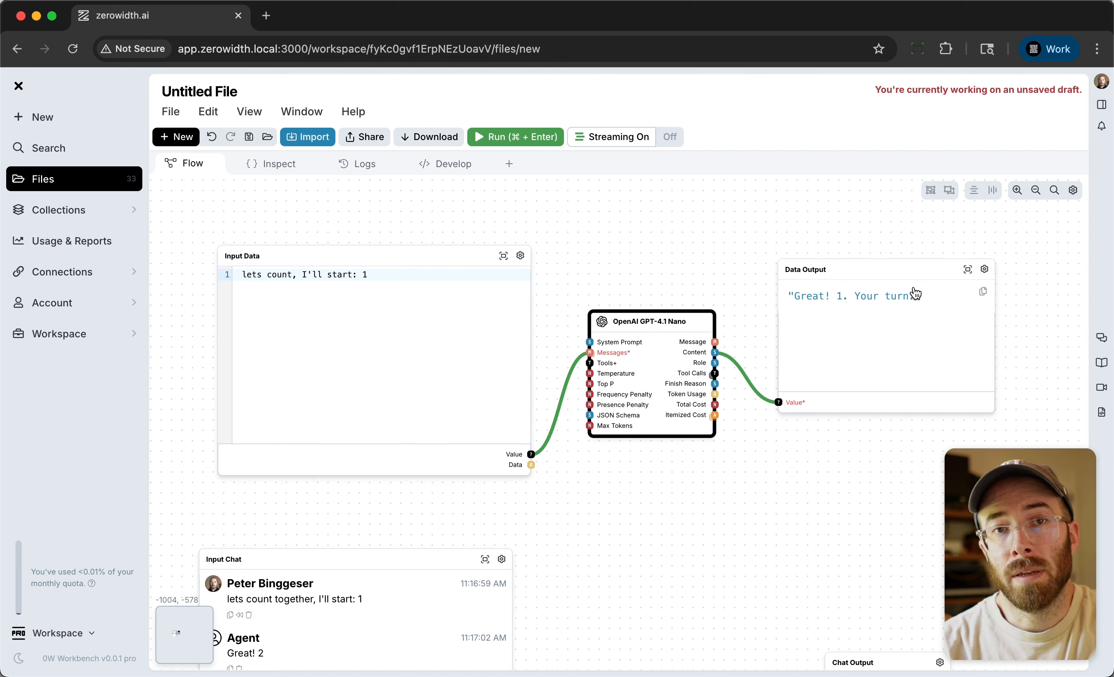
# Replace the Input Data text with "let's play a game of telephone, repeat this phrase ever so slightly and".
pyautogui.click(407, 287)
pyautogui.press('super+a')
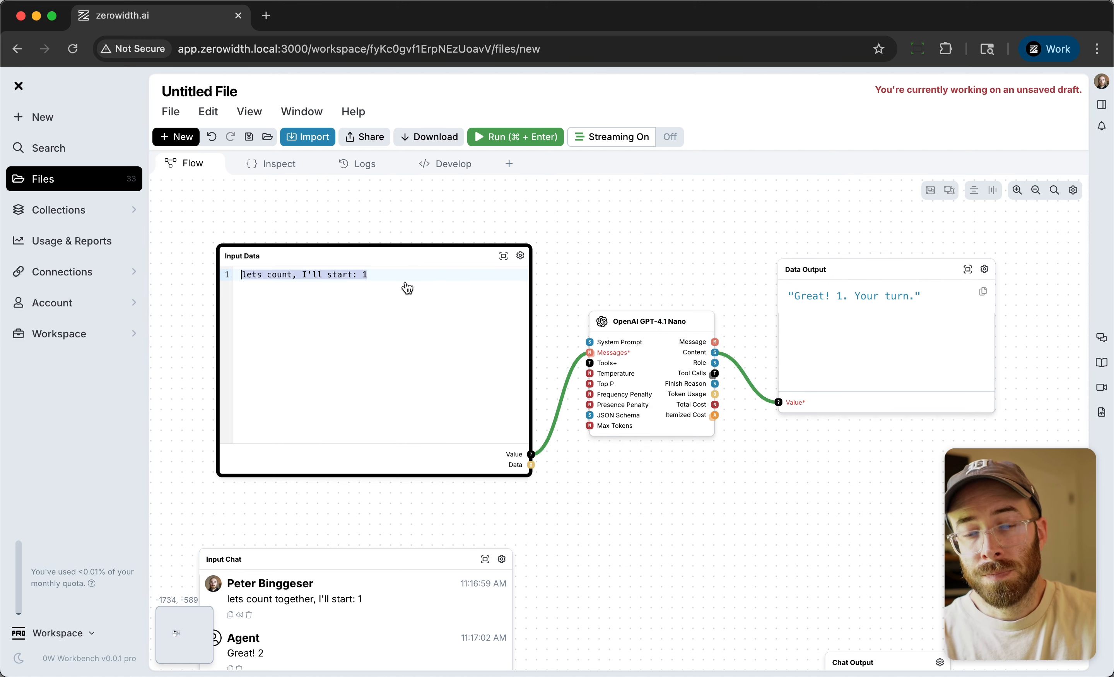
pyautogui.write("let's play a game of telephone, repeat this")
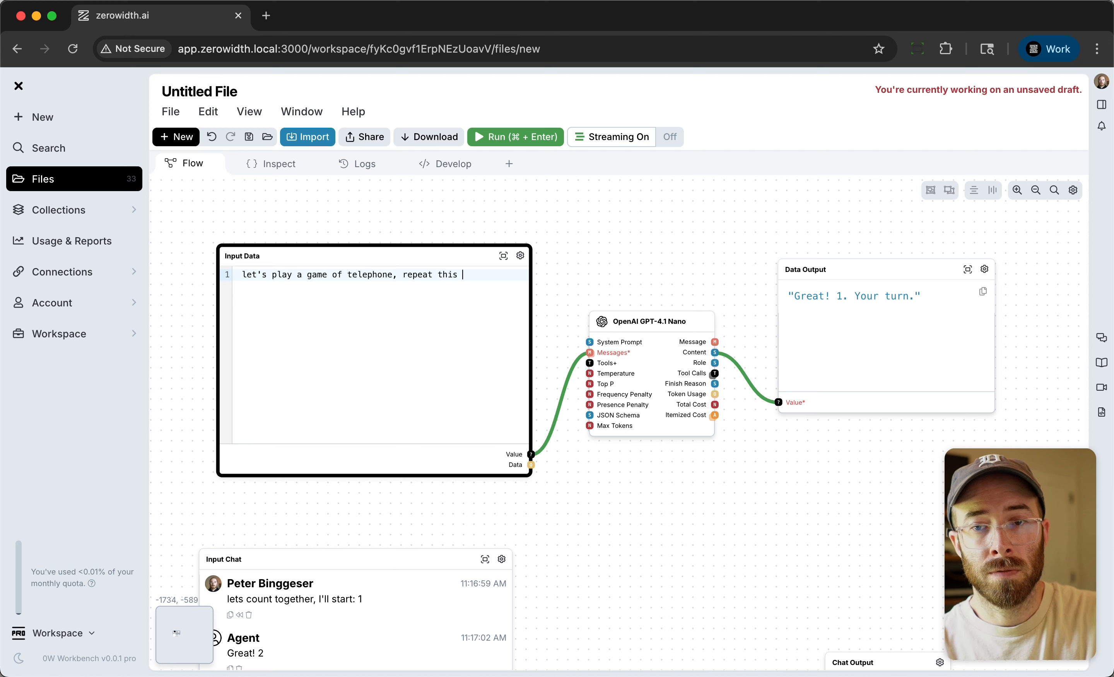
pyautogui.write('er so slightly,')
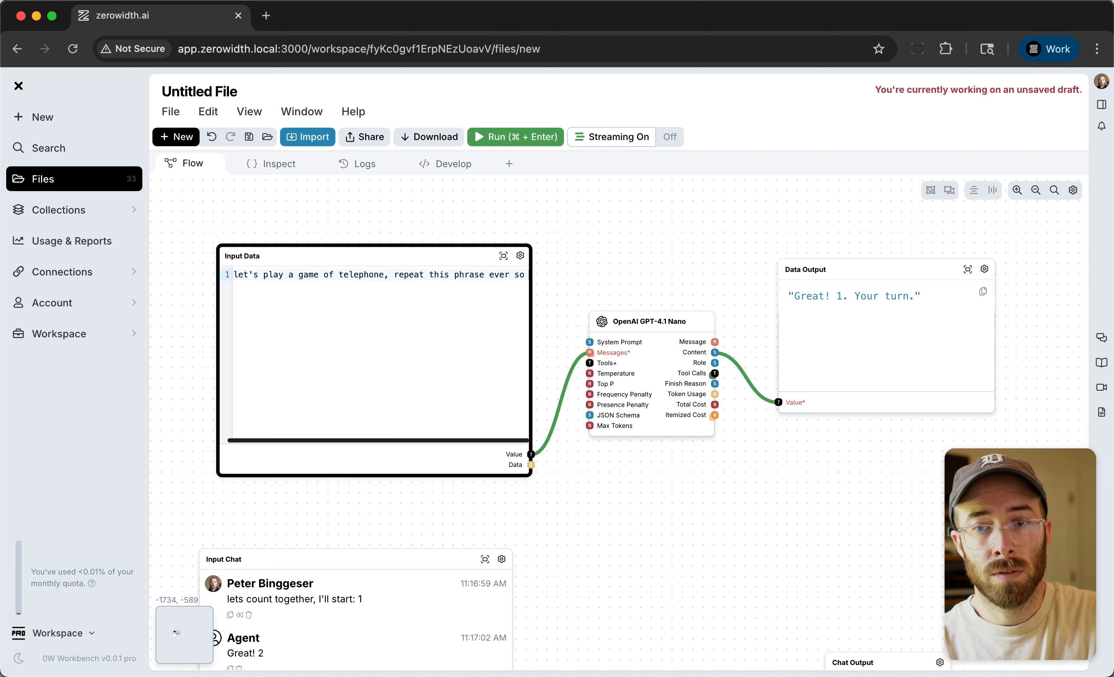
pyautogui.press('BackSpace')
pyautogui.press('BackSpace')
pyautogui.write('and te')
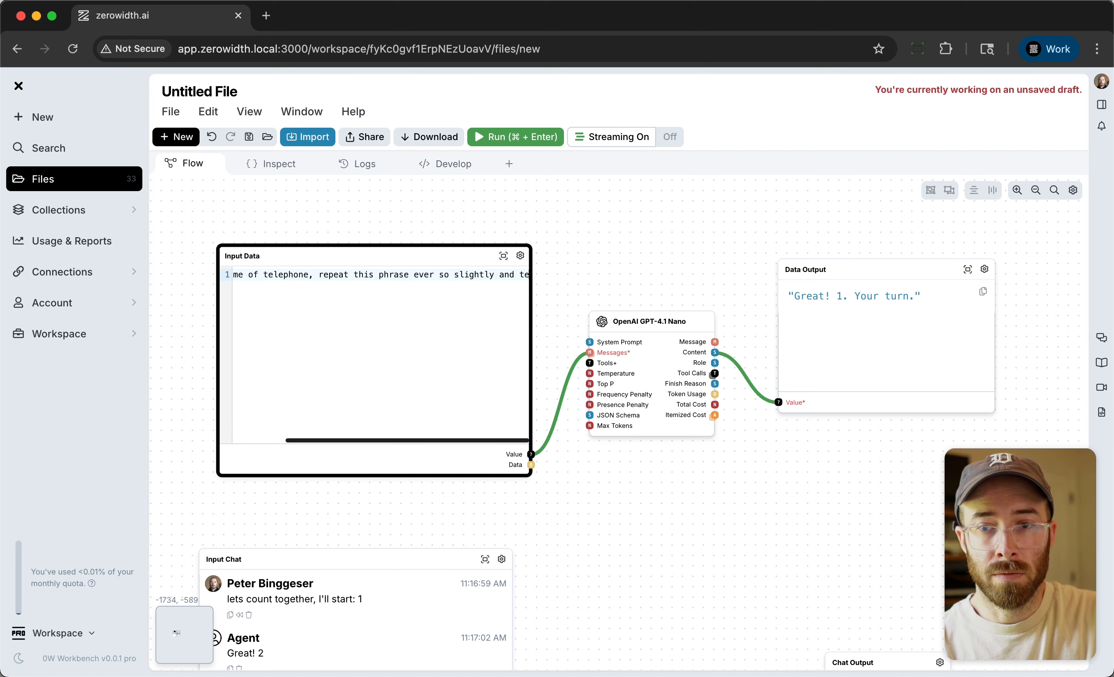
# Rewrite the Input Data text after "repeat this phrase" as "but change it a tiny bit and return it to me".
pyautogui.hotkey('alt', 'shift', 'Left')
pyautogui.hotkey('alt', 'shift', 'Left')
pyautogui.hotkey('alt', 'shift', 'Left')
pyautogui.hotkey('alt', 'shift', 'Left')
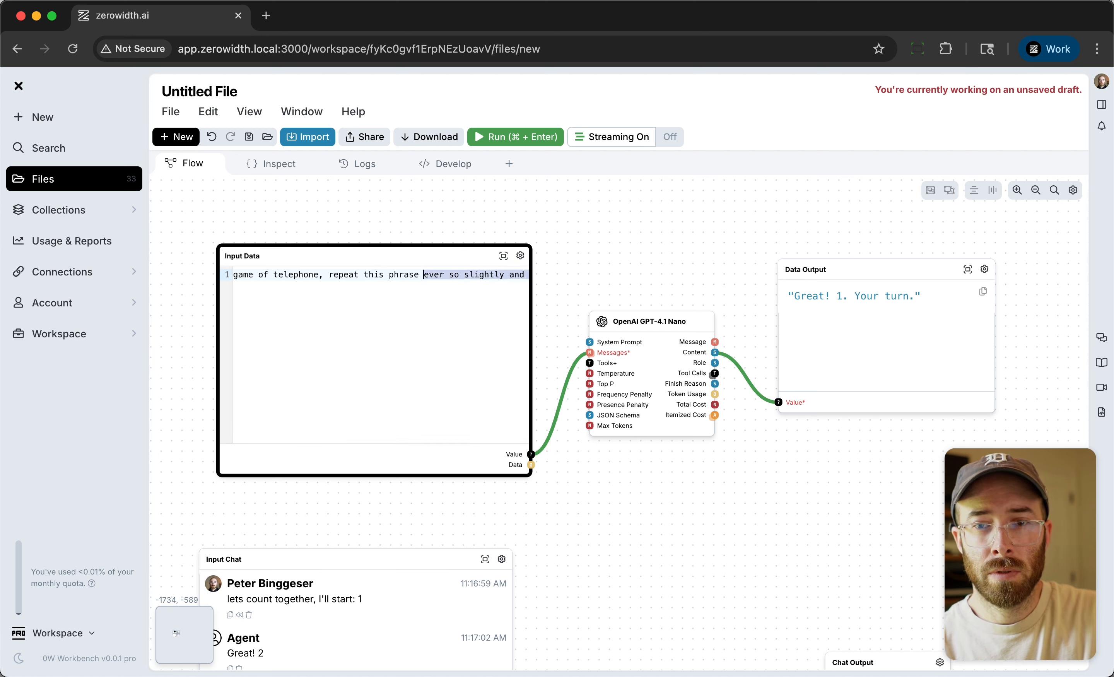
pyautogui.write('but change it a tiny bit and')
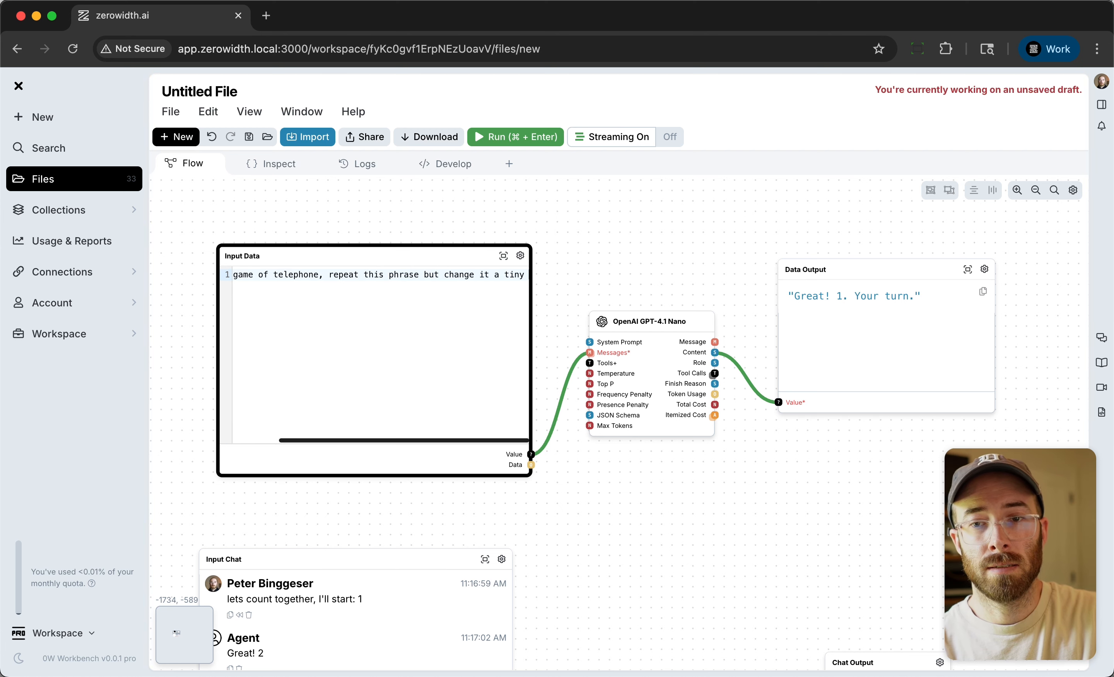
pyautogui.hscroll(3, 381, 356)
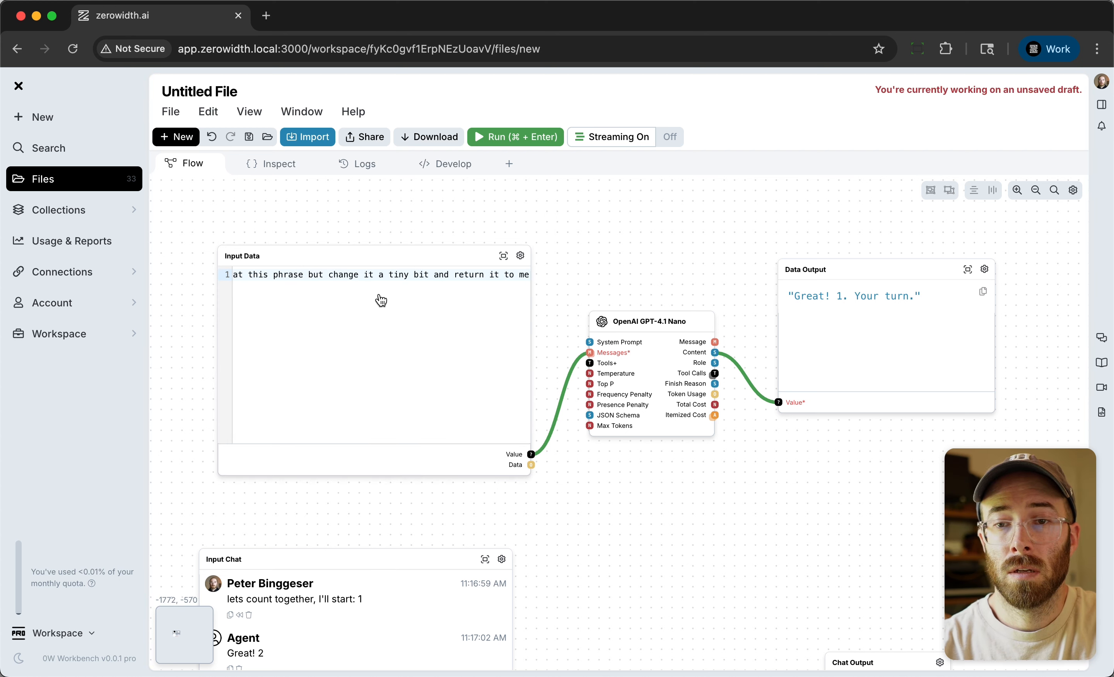
pyautogui.hscroll(-3, 378, 285)
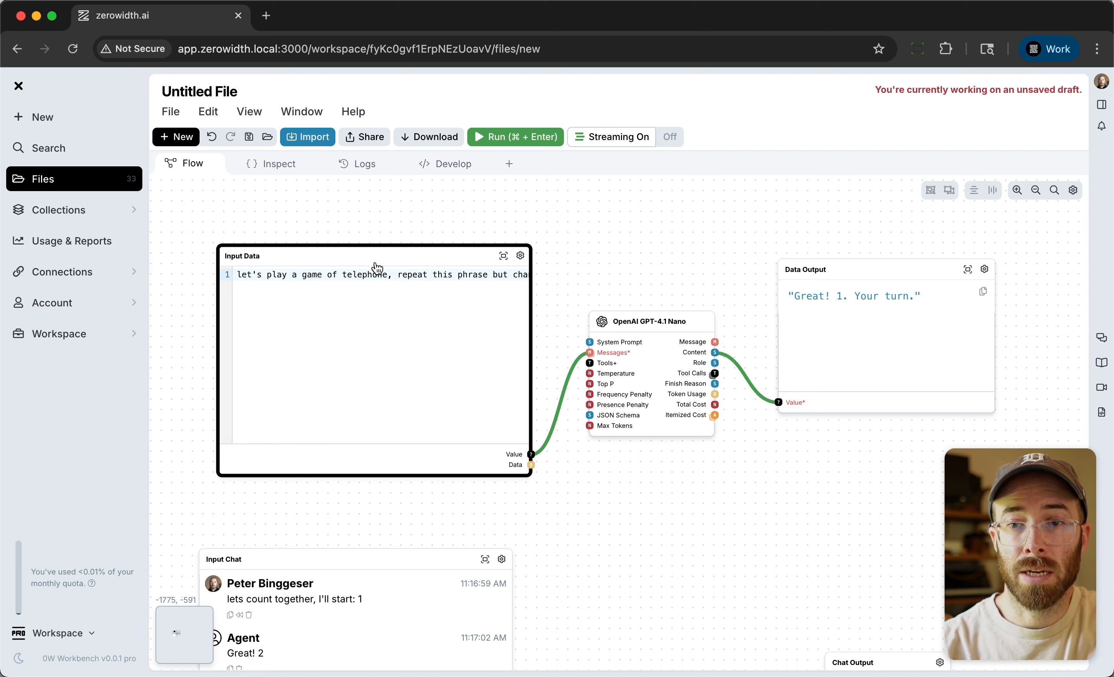
# Make the Input Data node taller at its upper edge and move it slightly up and left.
pyautogui.moveTo(222, 246); pyautogui.dragTo(220, 217)
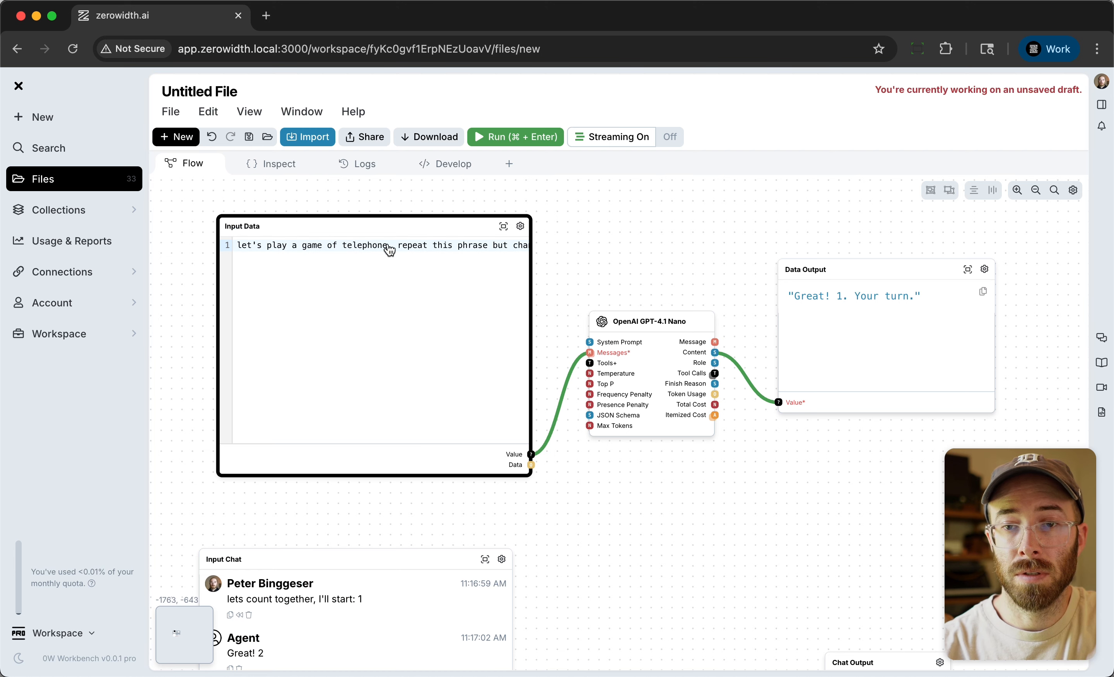
pyautogui.click(662, 244)
pyautogui.moveTo(336, 229); pyautogui.dragTo(314, 223)
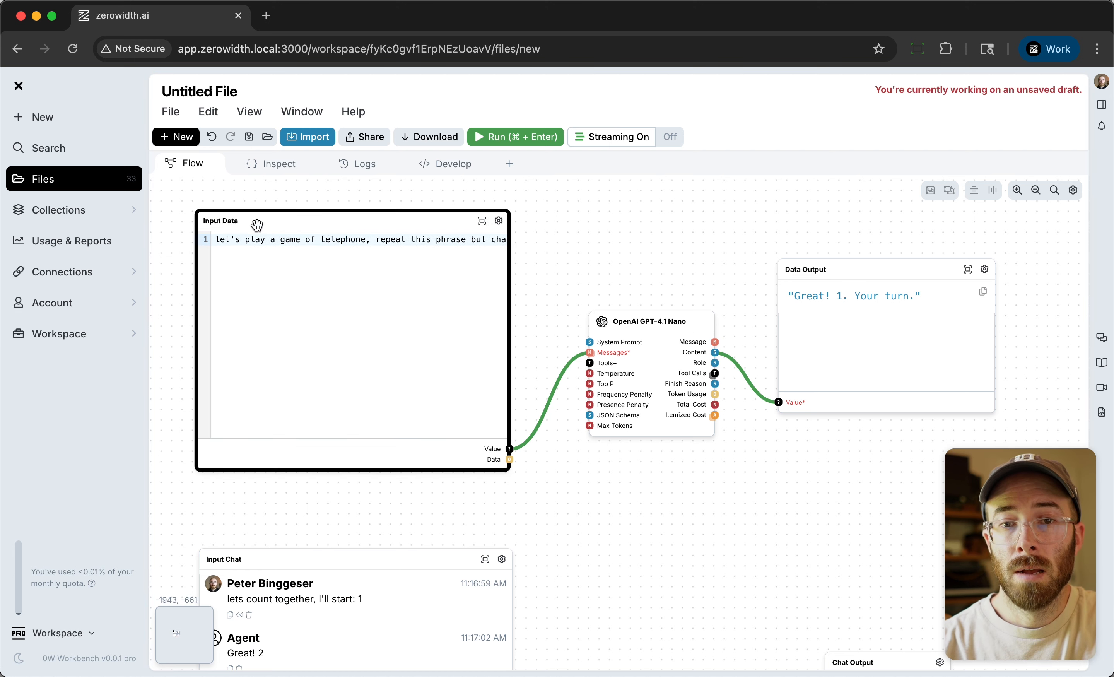
pyautogui.doubleClick(667, 228)
pyautogui.write('input')
pyautogui.press('Down')
pyautogui.press('Down')
pyautogui.press('Down')
pyautogui.press('Return')
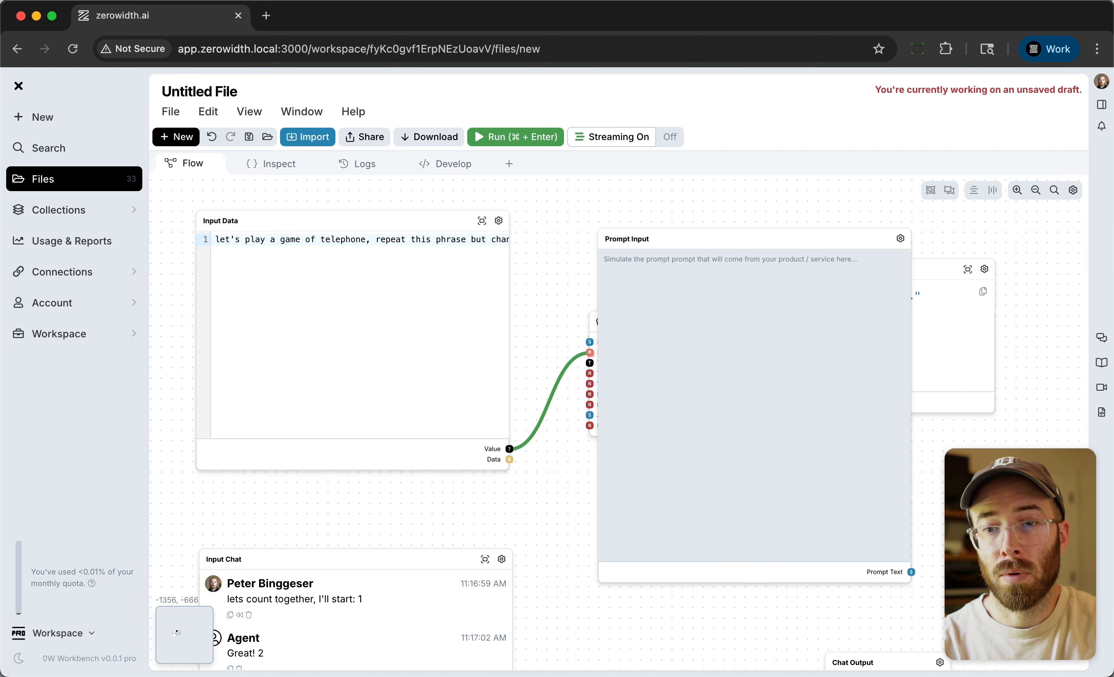
pyautogui.click(718, 247)
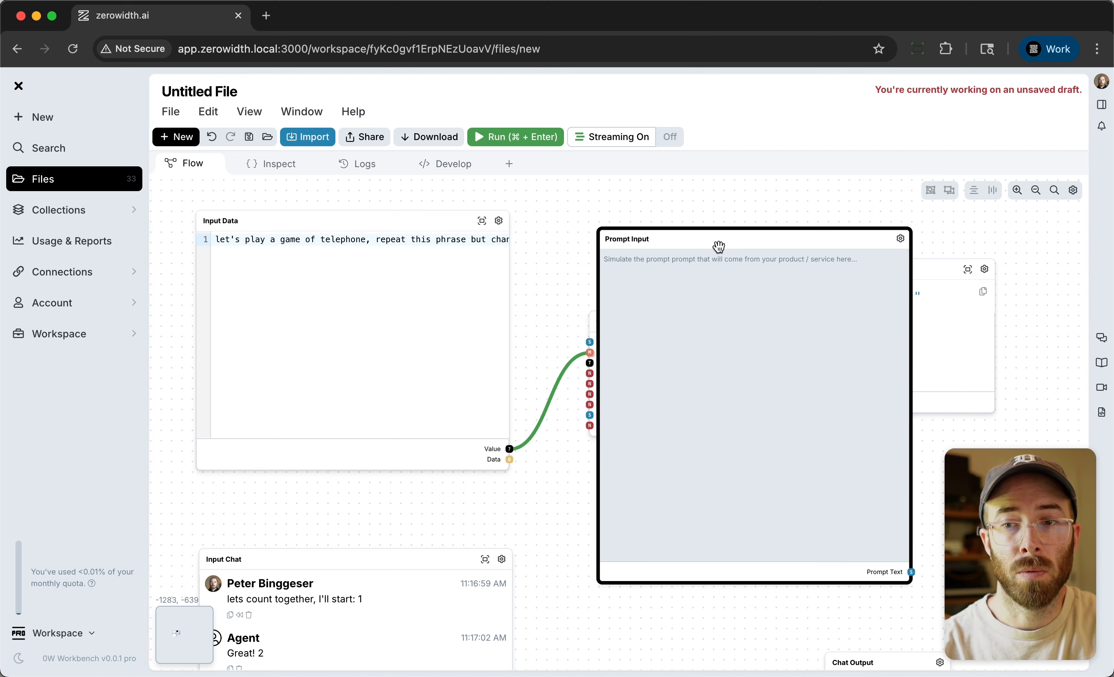
pyautogui.press('BackSpace')
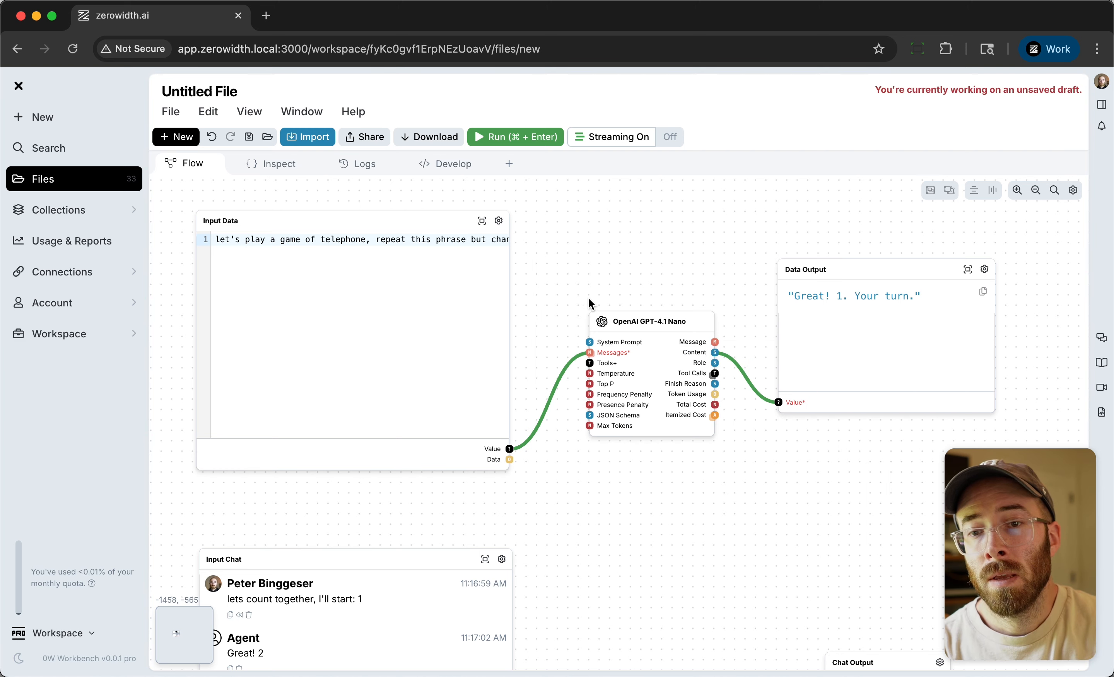
# Cut the whole telephone-game instruction out of the Input Data node, leaving it empty.
pyautogui.click(426, 251)
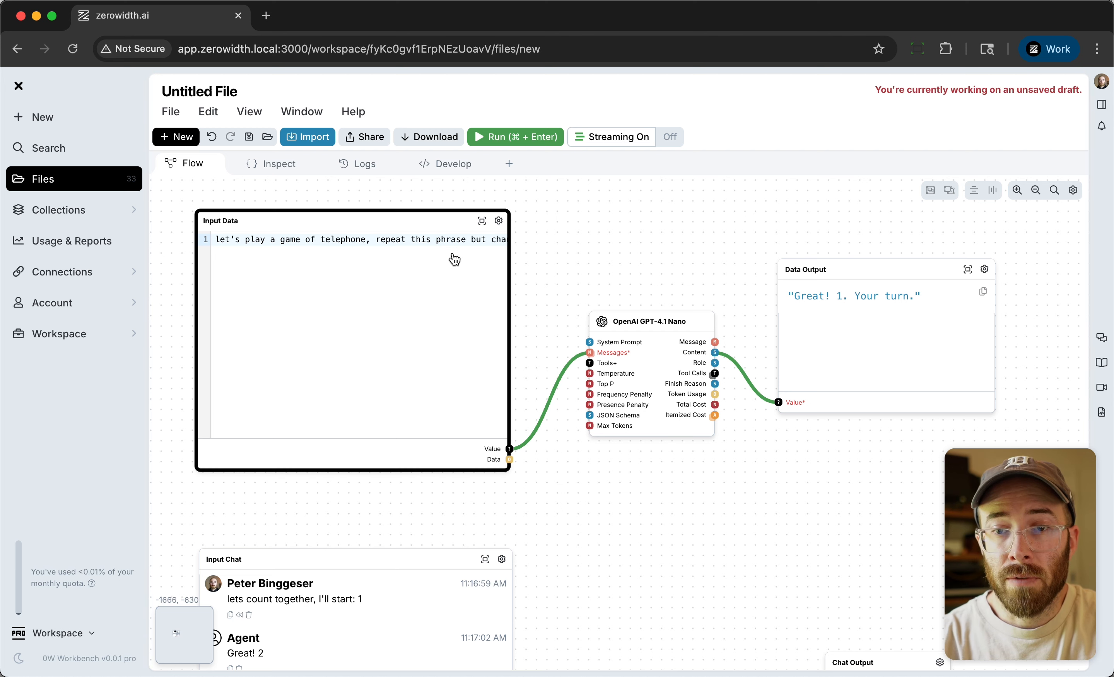
pyautogui.tripleClick(387, 246)
pyautogui.press('Right')
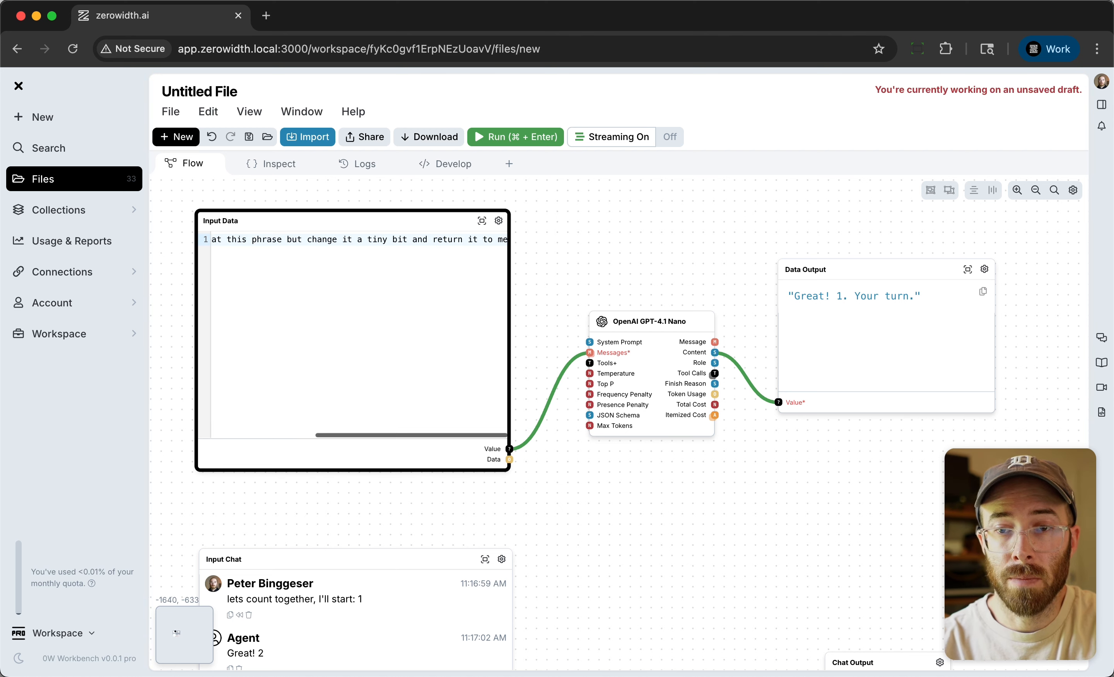
pyautogui.press('super+shift+Left')
pyautogui.press('super+c')
pyautogui.press('BackSpace')
# Add a System Prompt node and paste the telephone-game instruction into it.
pyautogui.doubleClick(609, 256)
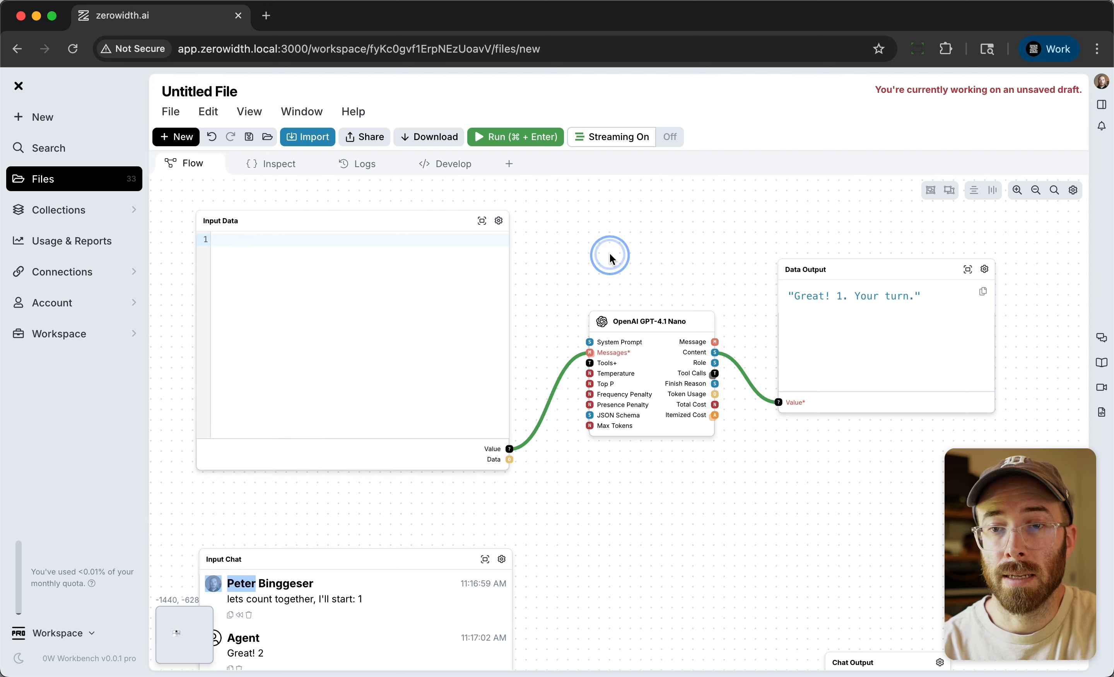
pyautogui.write('sys')
pyautogui.press('Return')
pyautogui.click(593, 340)
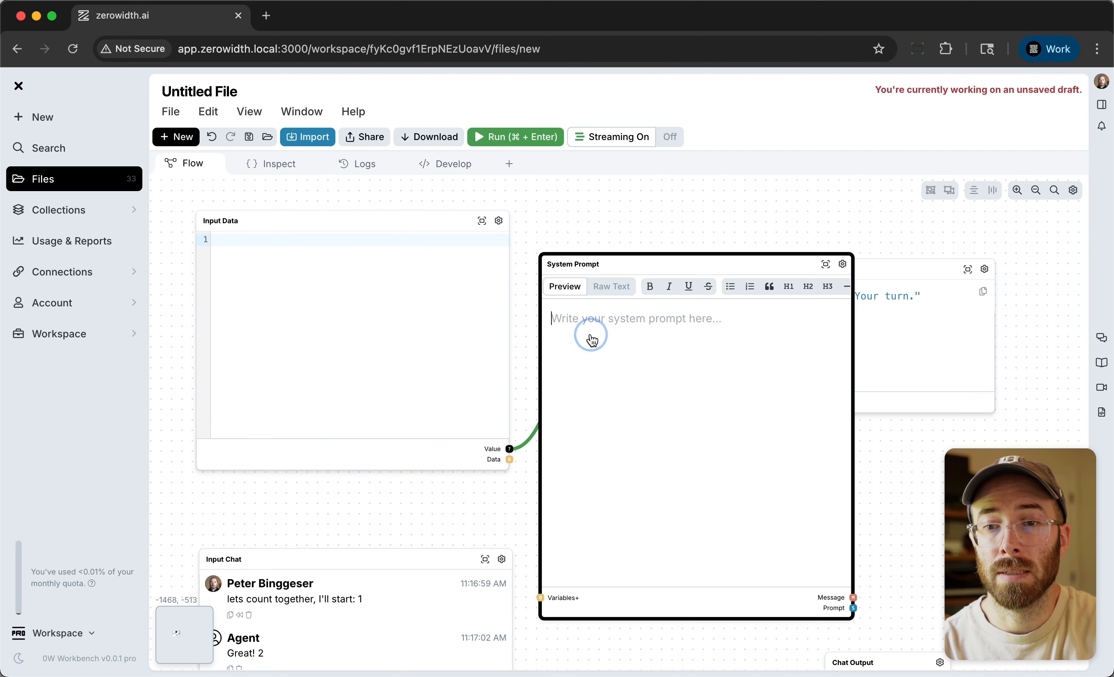
pyautogui.press('super+v')
pyautogui.click(514, 492)
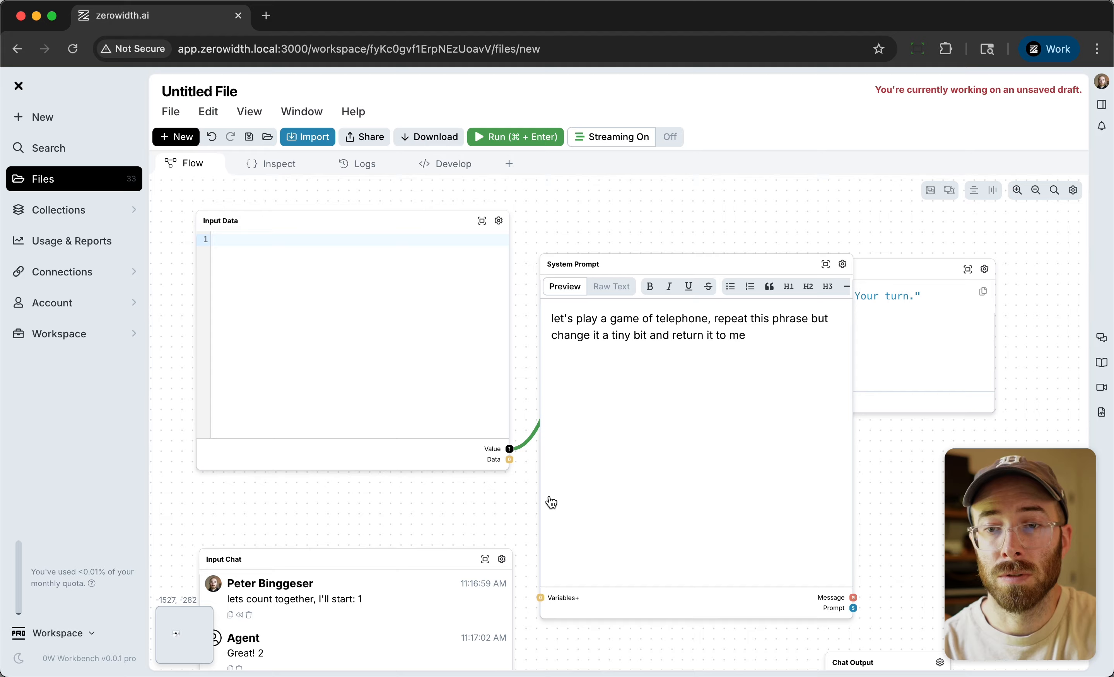
# Move the System Prompt node into the free space above the GPT-4.1 Nano node.
pyautogui.scroll(-3, 551, 502)
pyautogui.click(1072, 190)
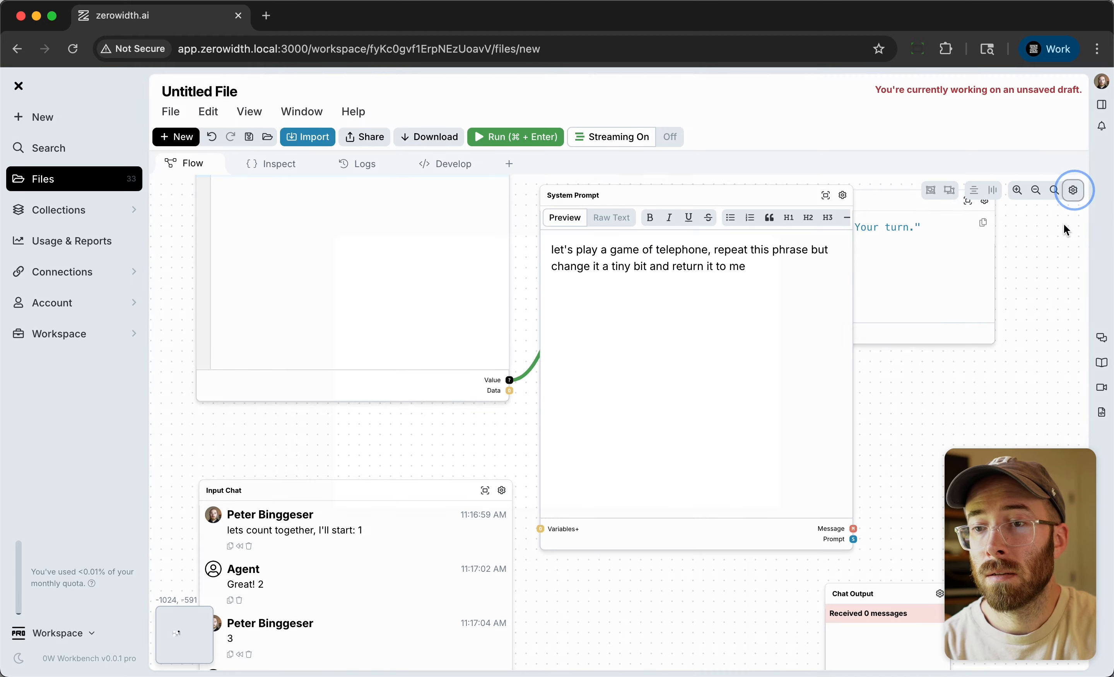
pyautogui.click(740, 306)
pyautogui.click(760, 487)
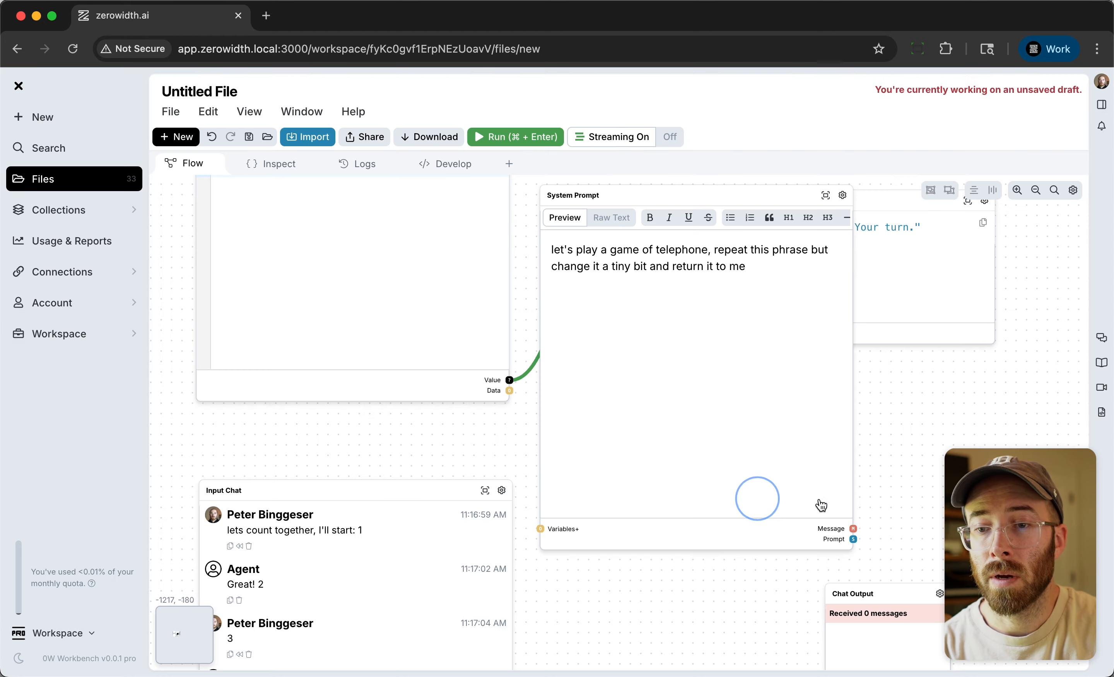
pyautogui.scroll(-6, 883, 448)
pyautogui.moveTo(818, 255); pyautogui.dragTo(724, 185)
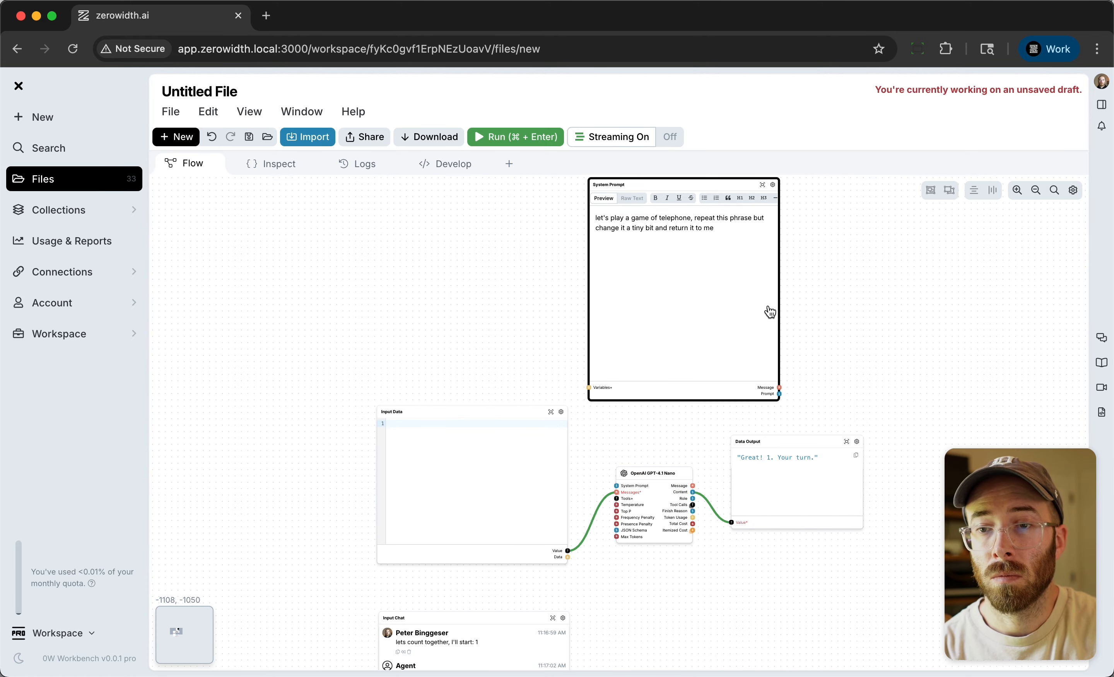
# Connect the System Prompt node's Prompt output to the System Prompt input of the GPT-4.1 Nano node.
pyautogui.scroll(4, 775, 411)
pyautogui.moveTo(779, 392); pyautogui.dragTo(541, 520)
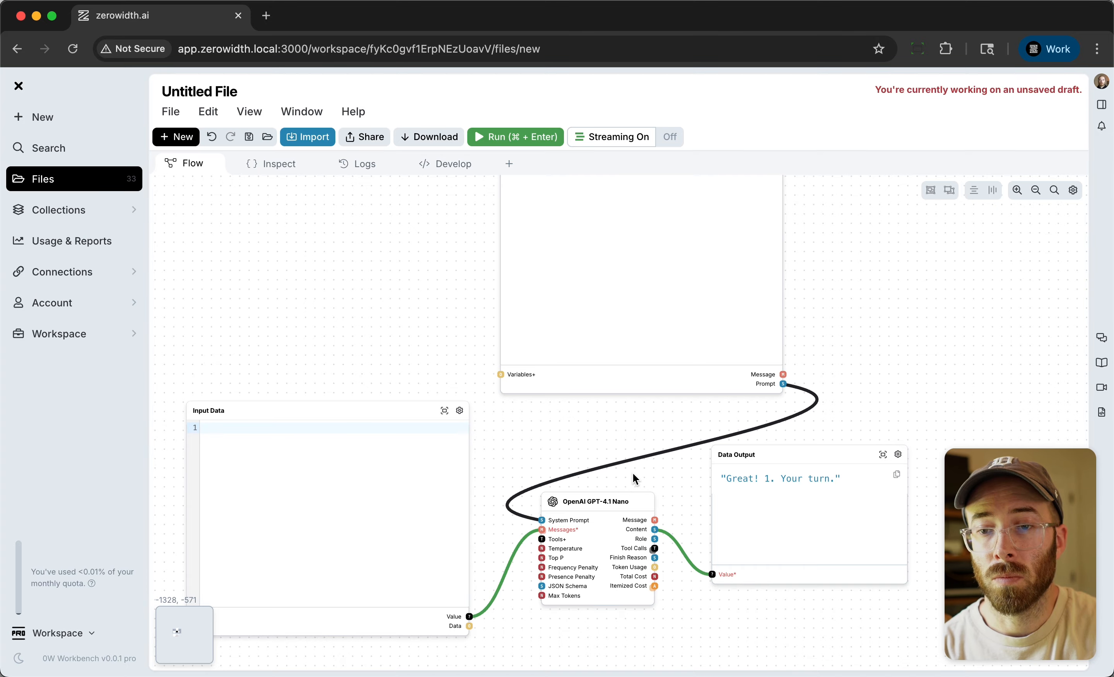
pyautogui.scroll(-1, 776, 407)
pyautogui.click(827, 301)
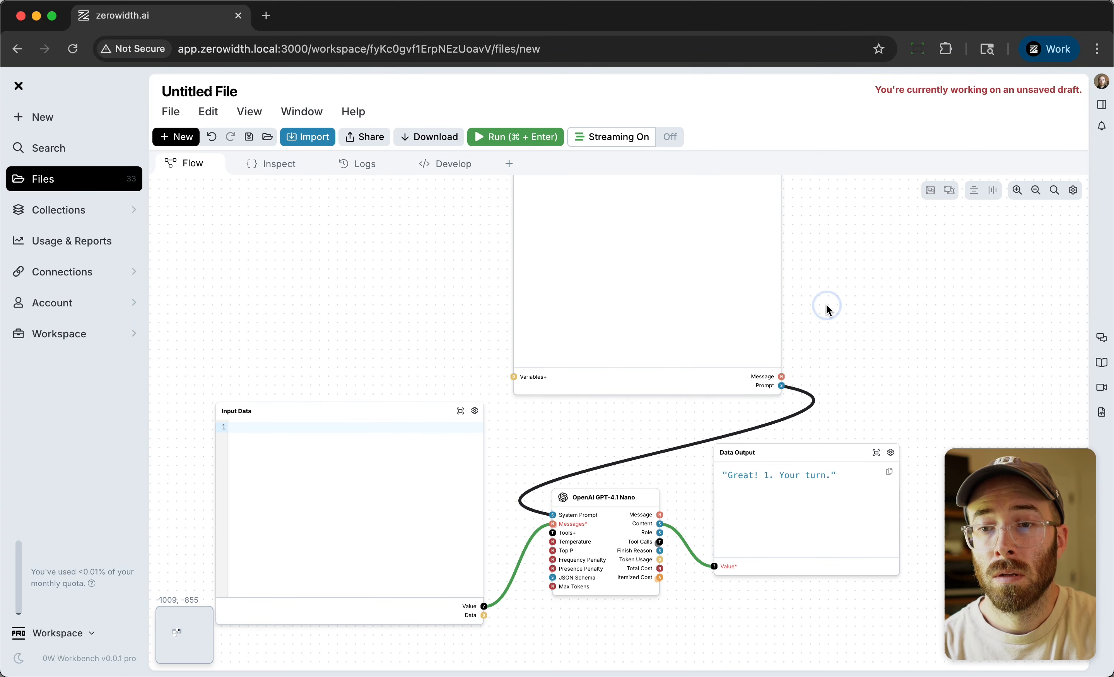
# Change "this phrase" to "the phrase" in the System Prompt node's text.
pyautogui.moveTo(827, 301); pyautogui.dragTo(815, 423)
pyautogui.moveTo(764, 206); pyautogui.dragTo(729, 342)
pyautogui.doubleClick(691, 401)
pyautogui.press('BackSpace')
pyautogui.write('the')
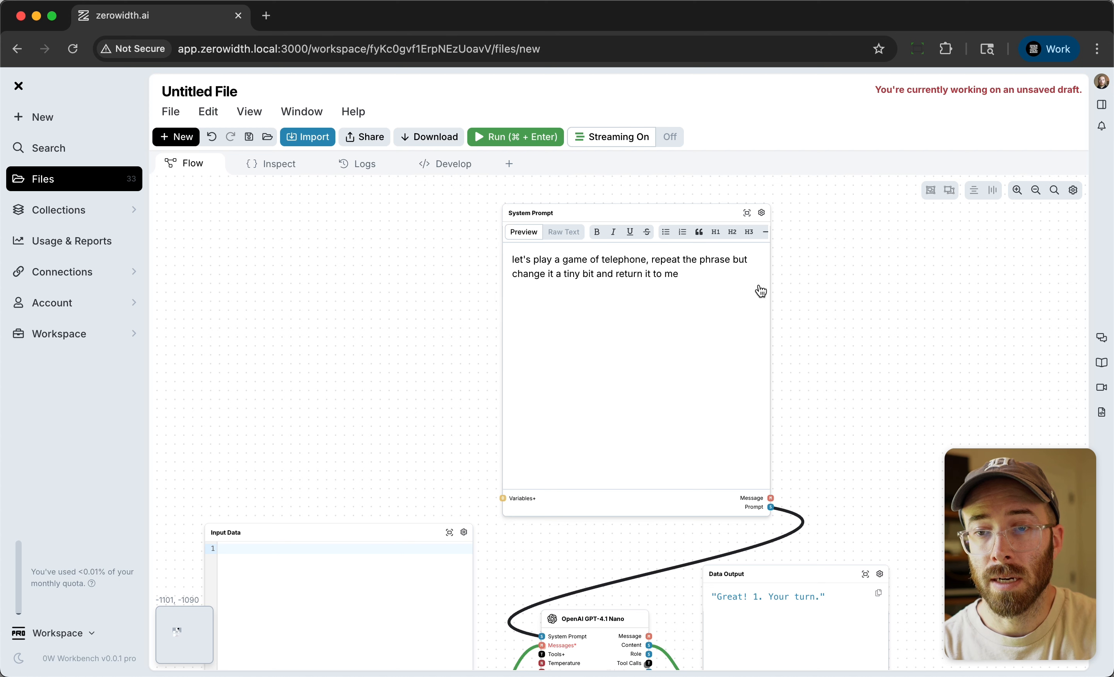
# Change "me" to "the user" at the end of the System Prompt node's text.
pyautogui.tripleClick(671, 275)
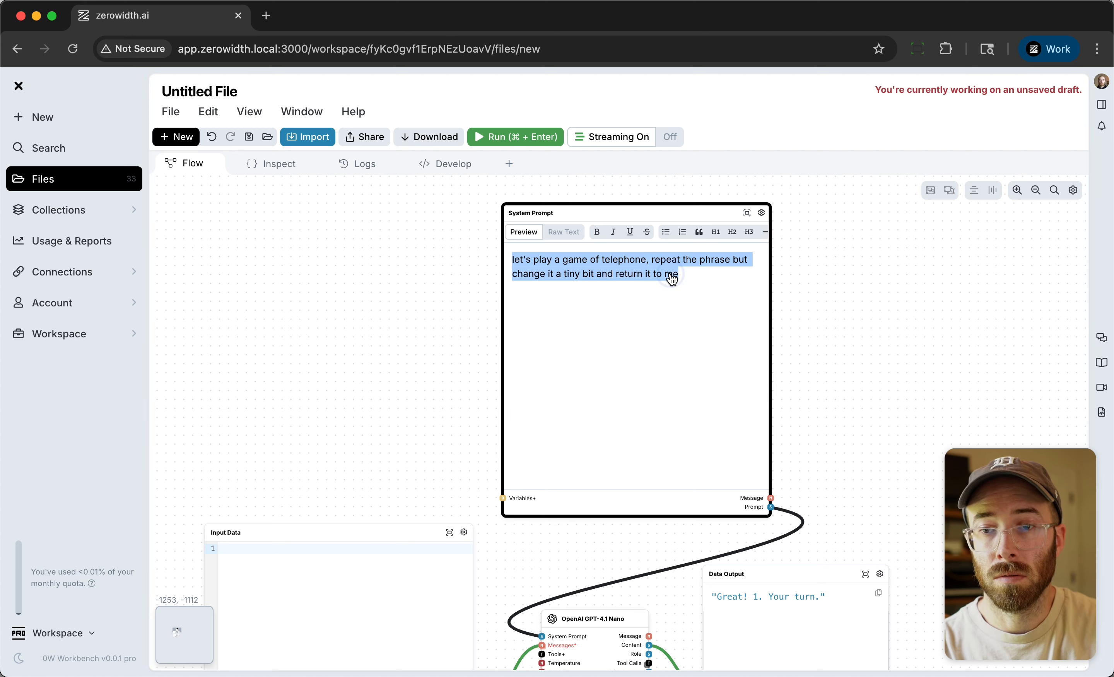
pyautogui.click(671, 278)
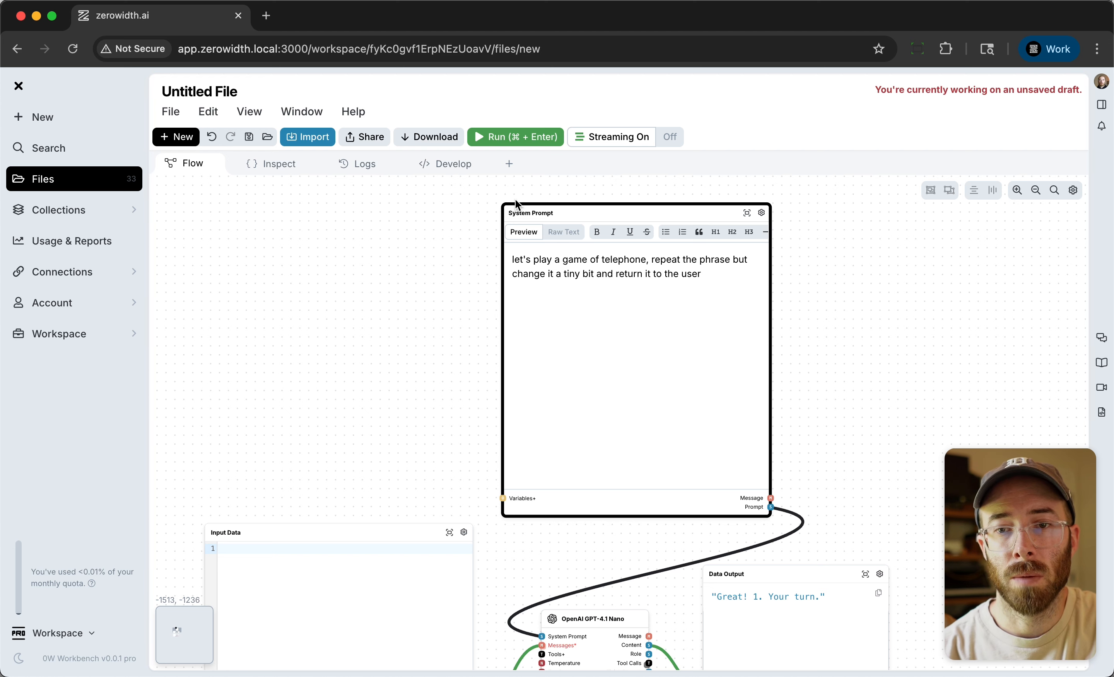
pyautogui.click(466, 320)
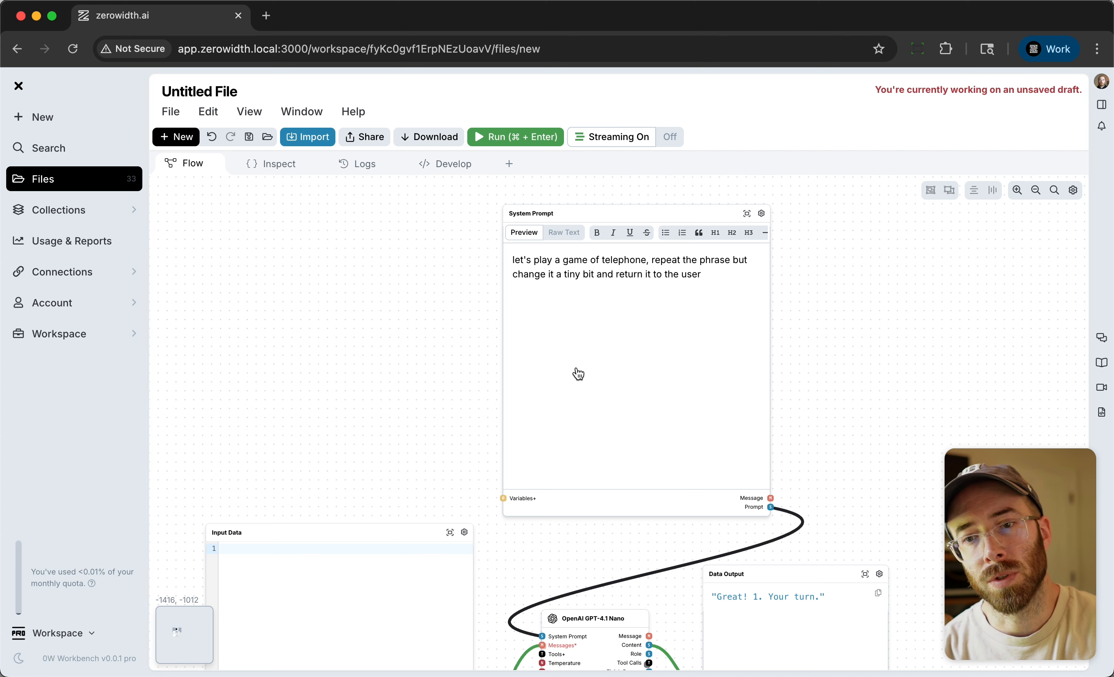
# Enter "the quick brown fox jumped over the lazy dog" in the Input Data node and run the flow.
pyautogui.scroll(-3, 425, 479)
pyautogui.moveTo(425, 479); pyautogui.dragTo(449, 388)
pyautogui.scroll(-5, 438, 378)
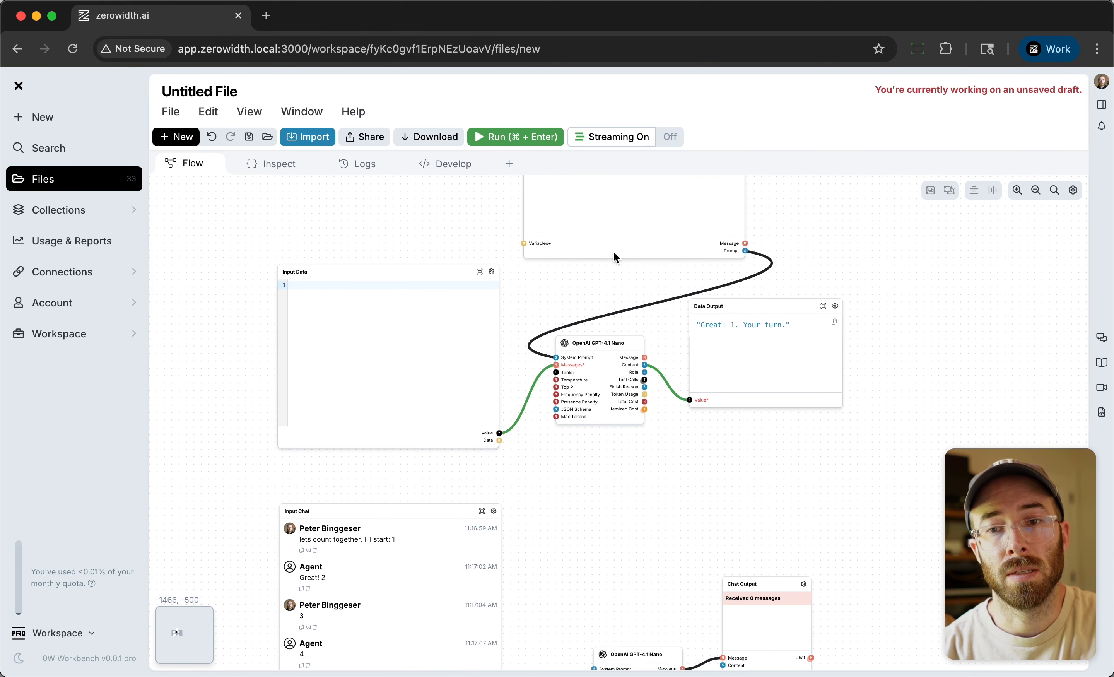
pyautogui.moveTo(554, 302); pyautogui.dragTo(626, 455)
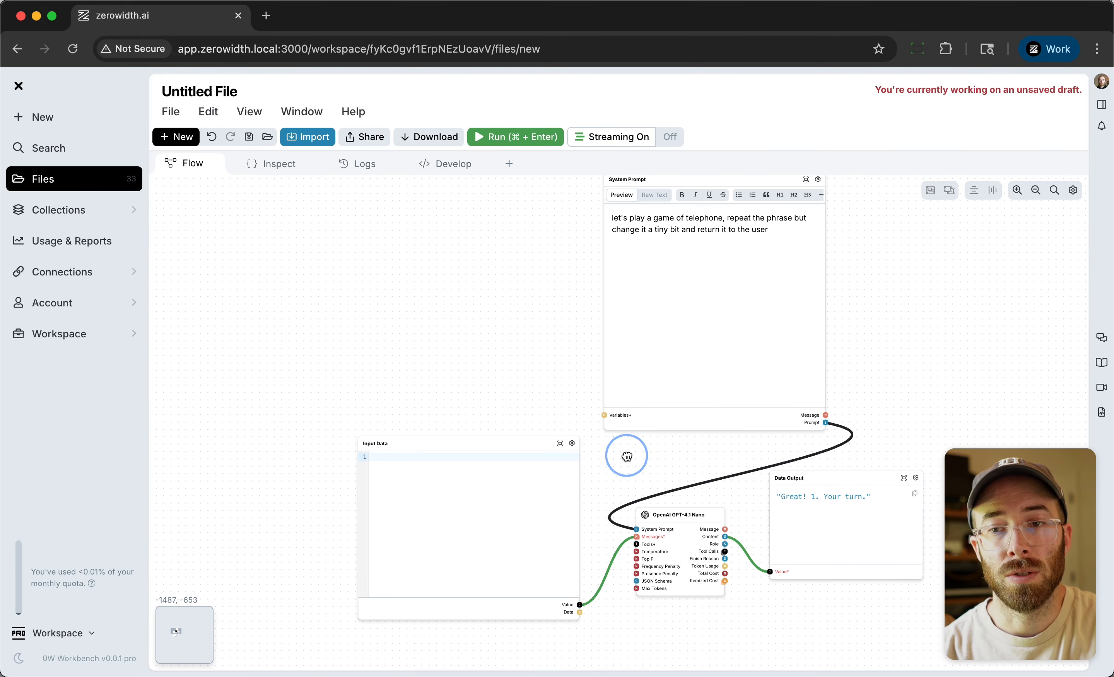
pyautogui.scroll(3, 593, 491)
pyautogui.moveTo(641, 468); pyautogui.dragTo(571, 472)
pyautogui.click(412, 505)
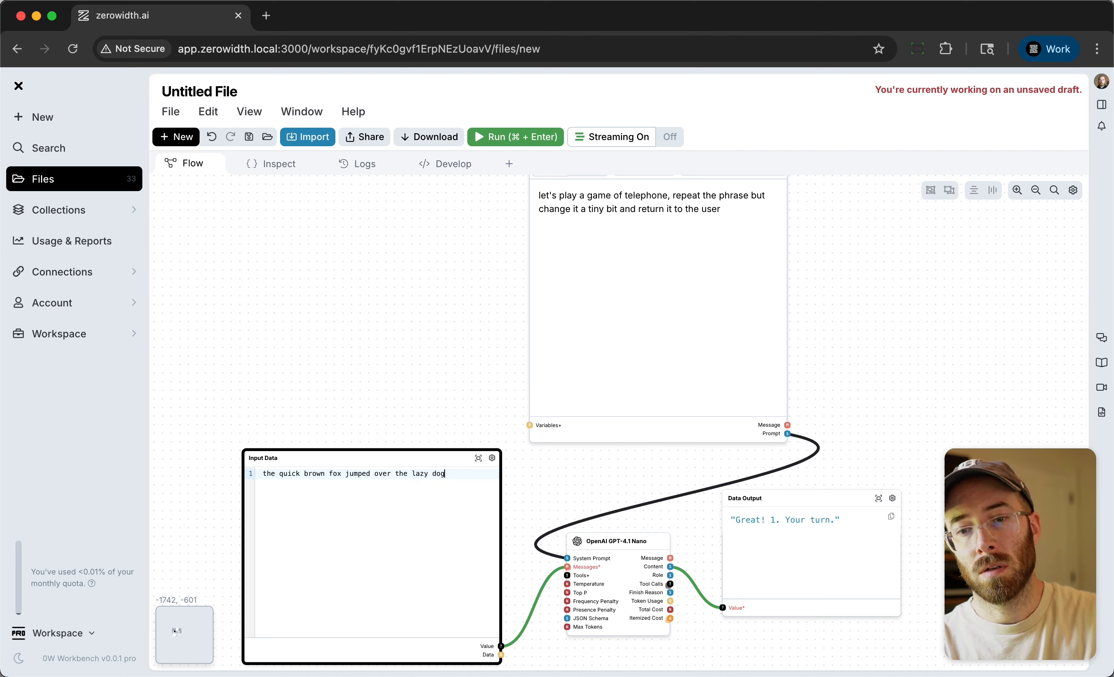
pyautogui.click(546, 137)
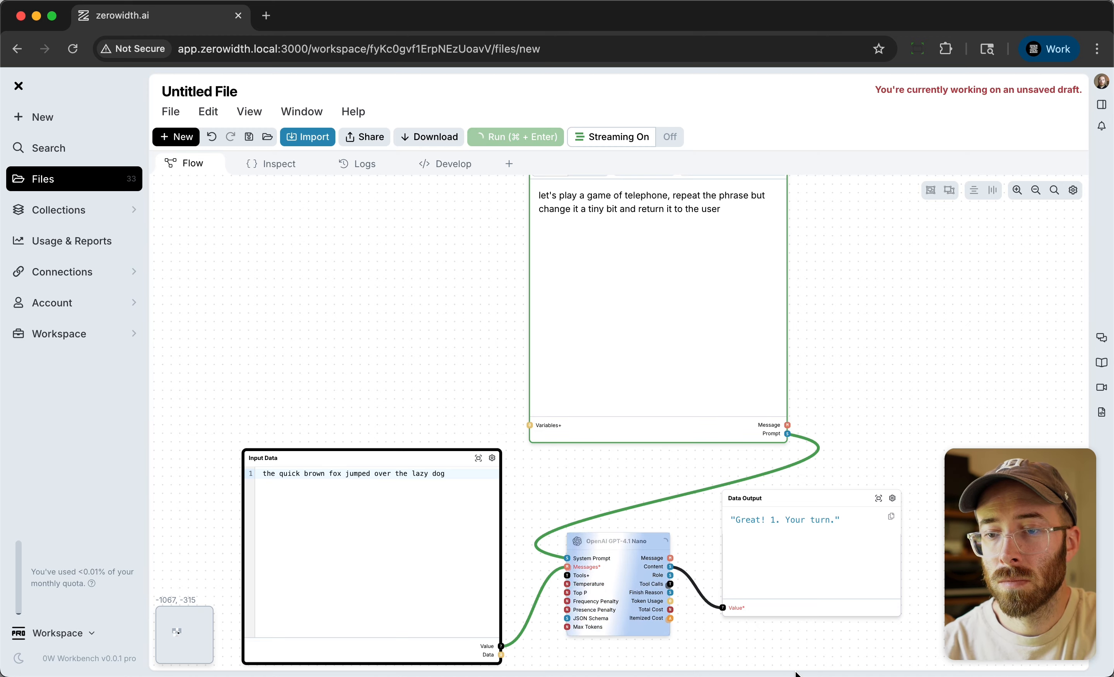
# Add "return only the edited phrase and no other text" as a new paragraph in the System Prompt node and rerun the flow.
pyautogui.scroll(5, 821, 620)
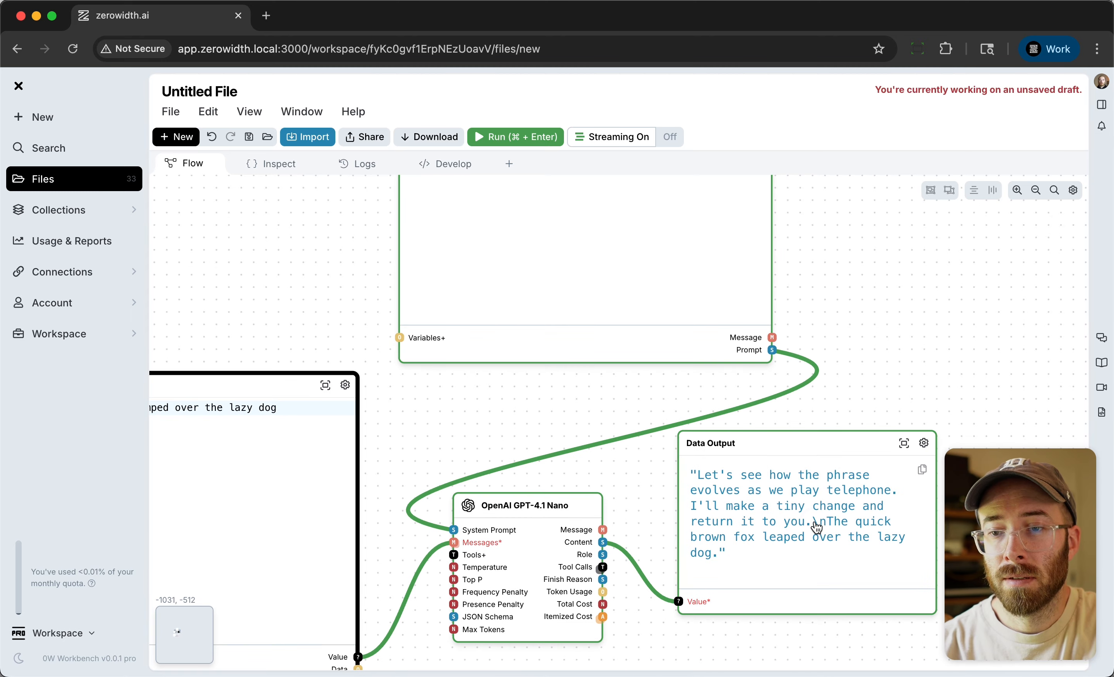
pyautogui.moveTo(813, 523); pyautogui.dragTo(715, 480)
pyautogui.click(804, 561)
pyautogui.moveTo(827, 522); pyautogui.dragTo(822, 565)
pyautogui.click(657, 408)
pyautogui.scroll(-5, 659, 530)
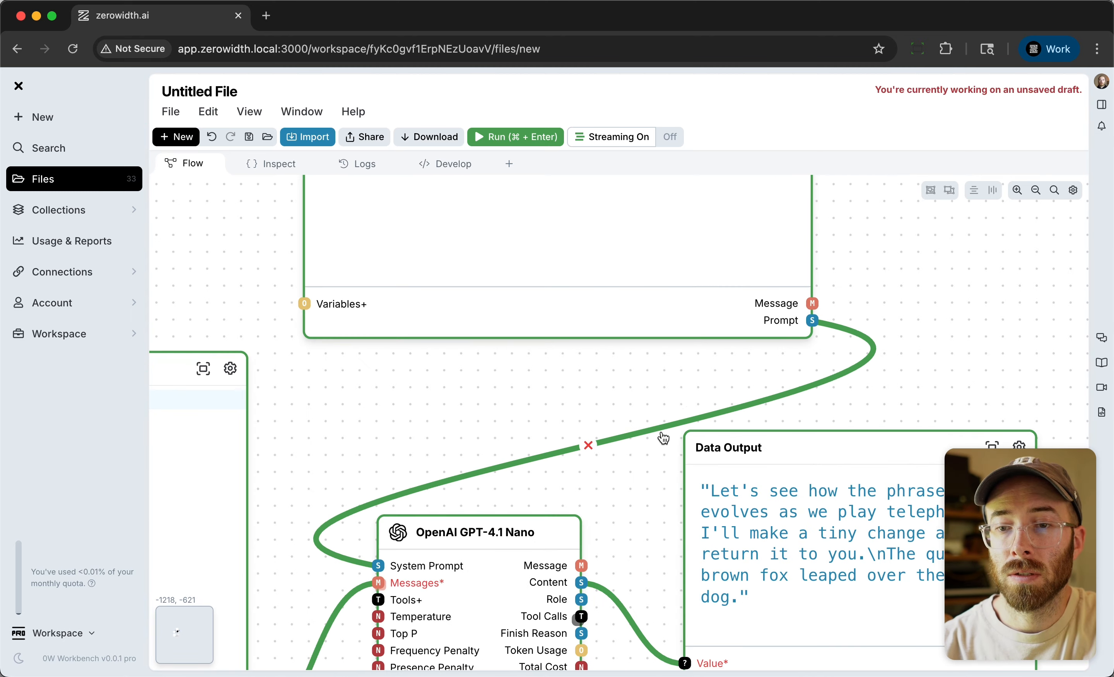
pyautogui.click(692, 333)
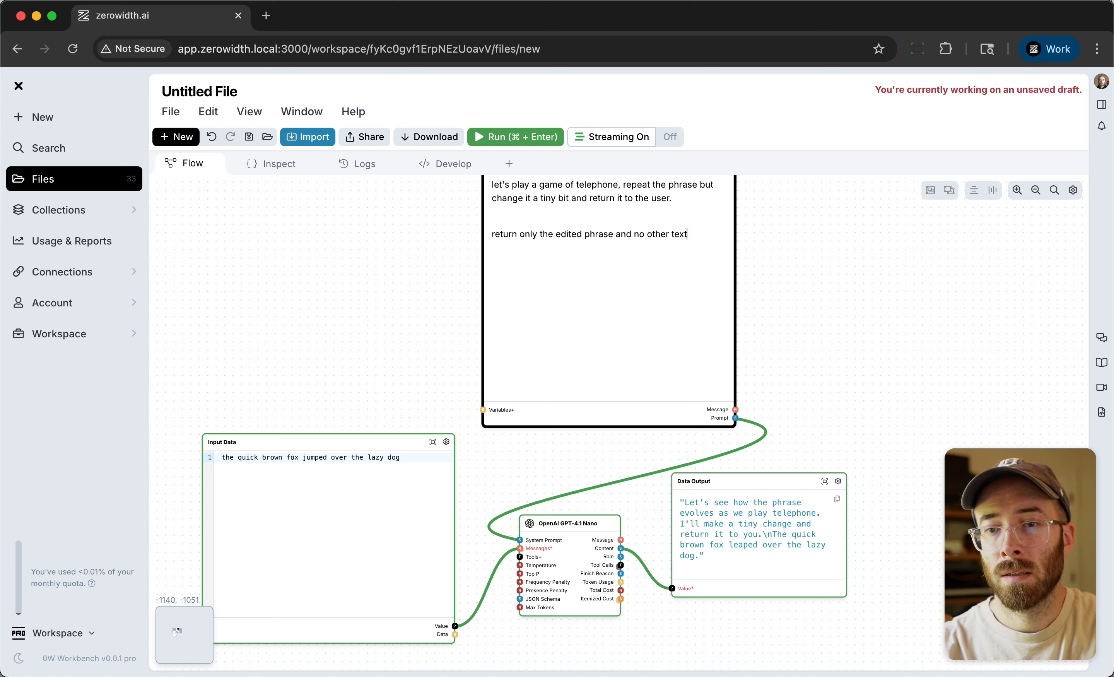
pyautogui.press('super+Return')
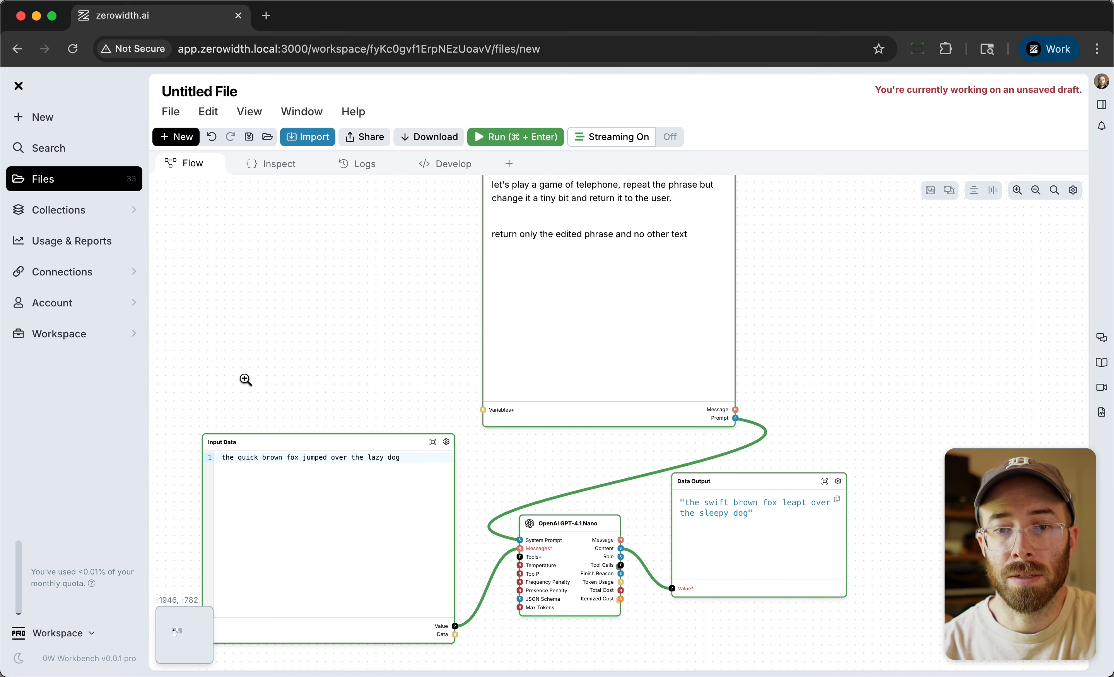
# Add a second OpenAI GPT-4.1 Nano node to the right of the Data Output node.
pyautogui.scroll(-3, 245, 379)
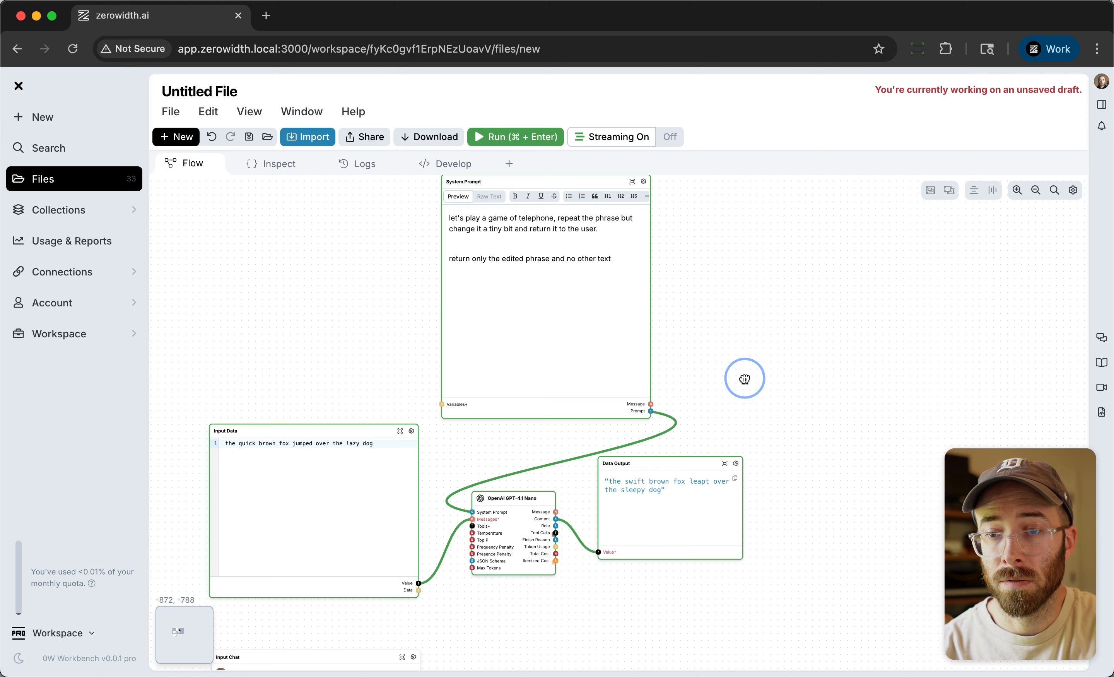
pyautogui.doubleClick(812, 422)
pyautogui.write('gpt')
pyautogui.press('Return')
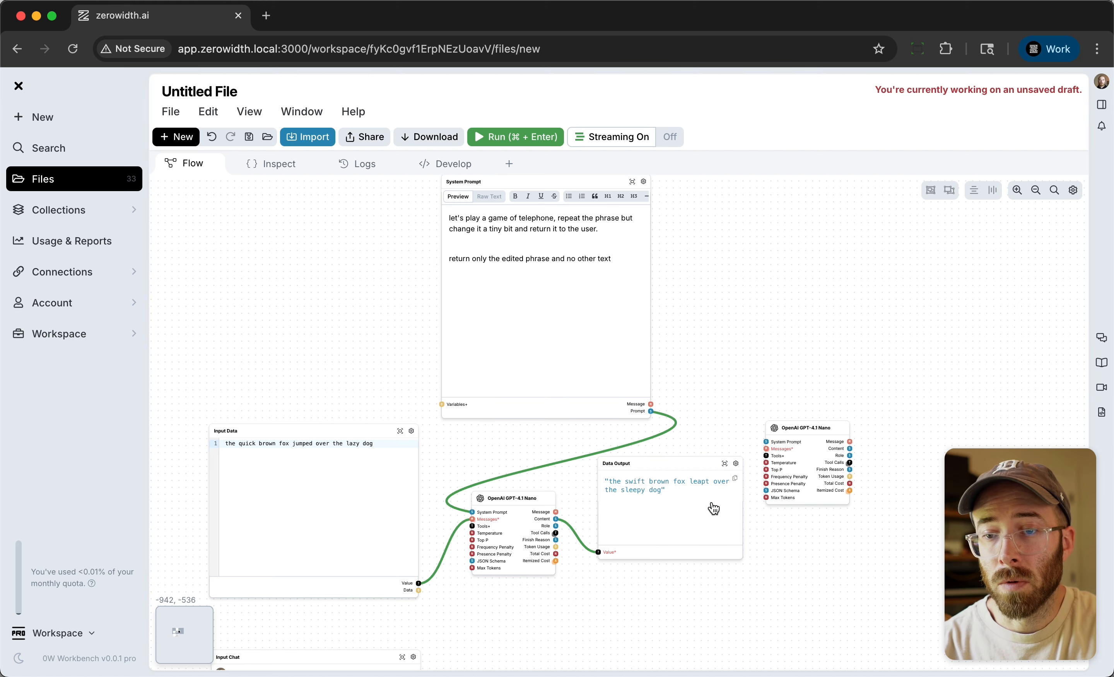
# Connect the first GPT-4.1 Nano's Content to the new node's Messages input, and the System Prompt node's Prompt to its System Prompt input.
pyautogui.moveTo(556, 520); pyautogui.dragTo(766, 449)
pyautogui.scroll(5, 784, 451)
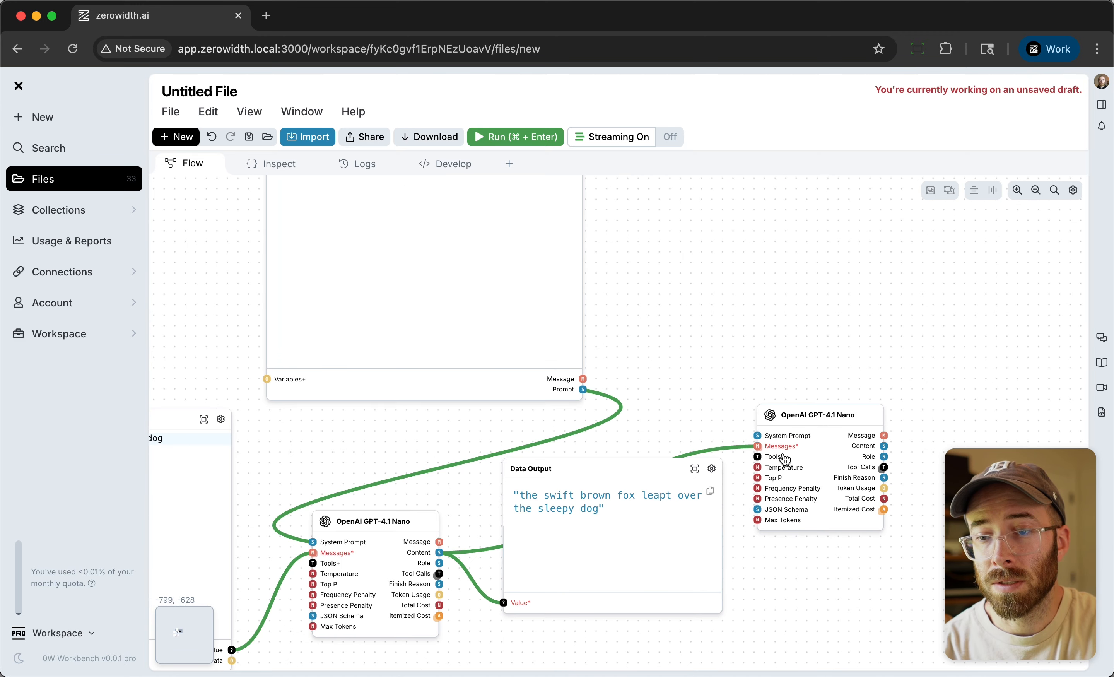
pyautogui.moveTo(586, 393); pyautogui.dragTo(758, 436)
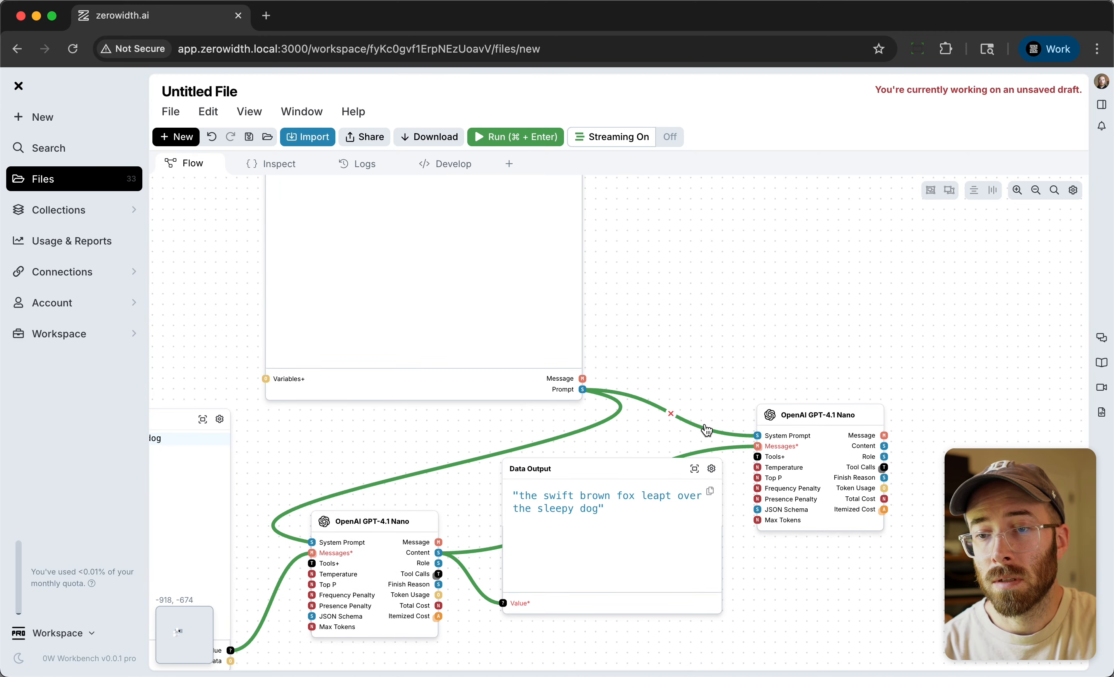
# Move the Data Output node down, away from the connection between the two GPT-4.1 Nano nodes.
pyautogui.scroll(5, 437, 561)
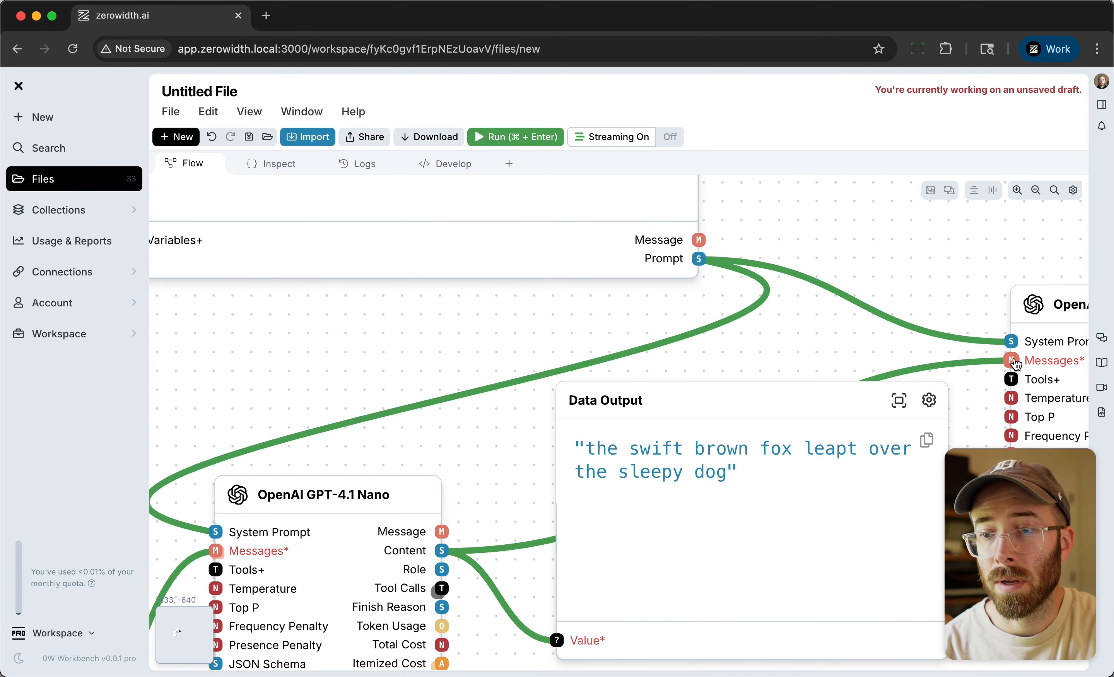
pyautogui.click(809, 281)
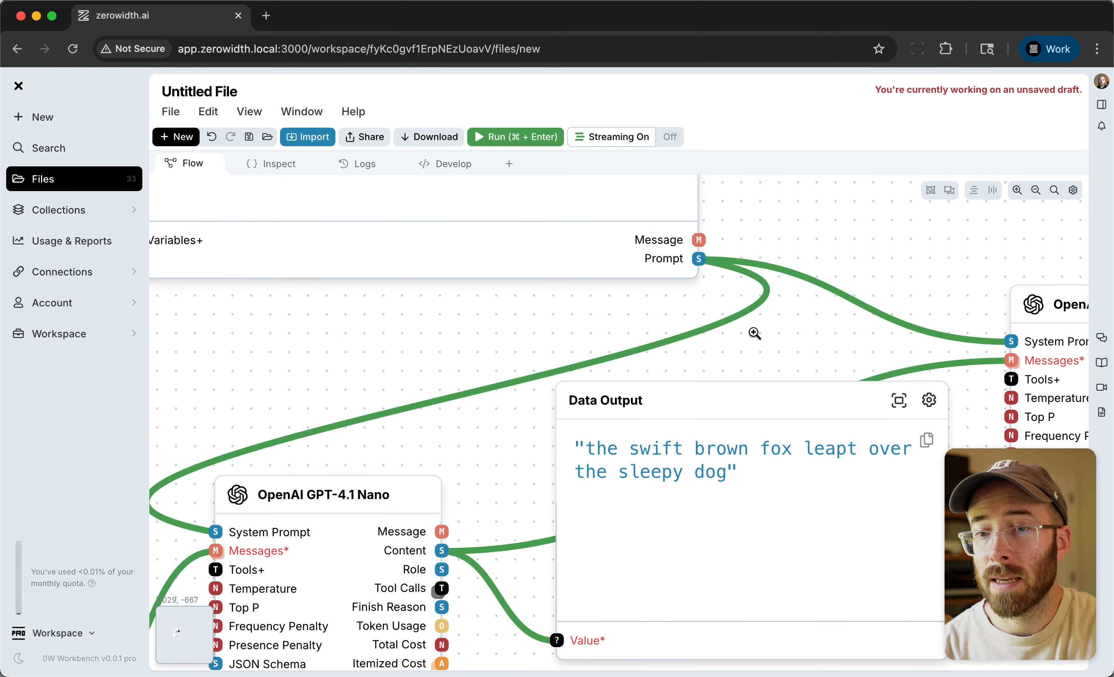
pyautogui.scroll(-3, 754, 334)
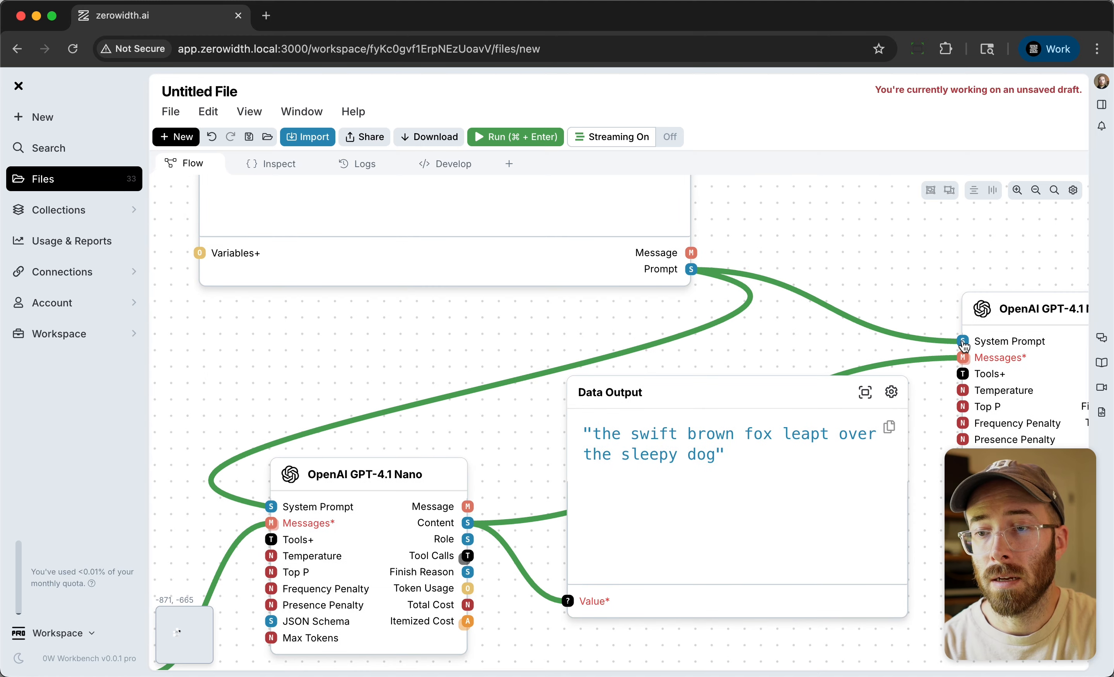
pyautogui.moveTo(964, 360)
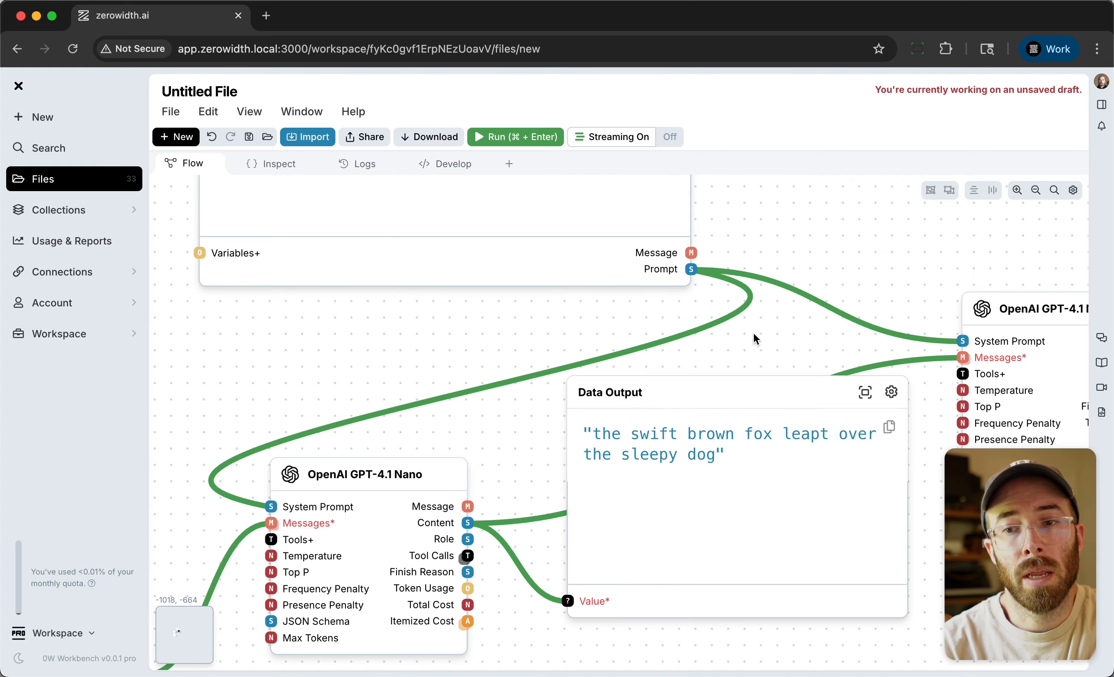
pyautogui.scroll(-10, 592, 324)
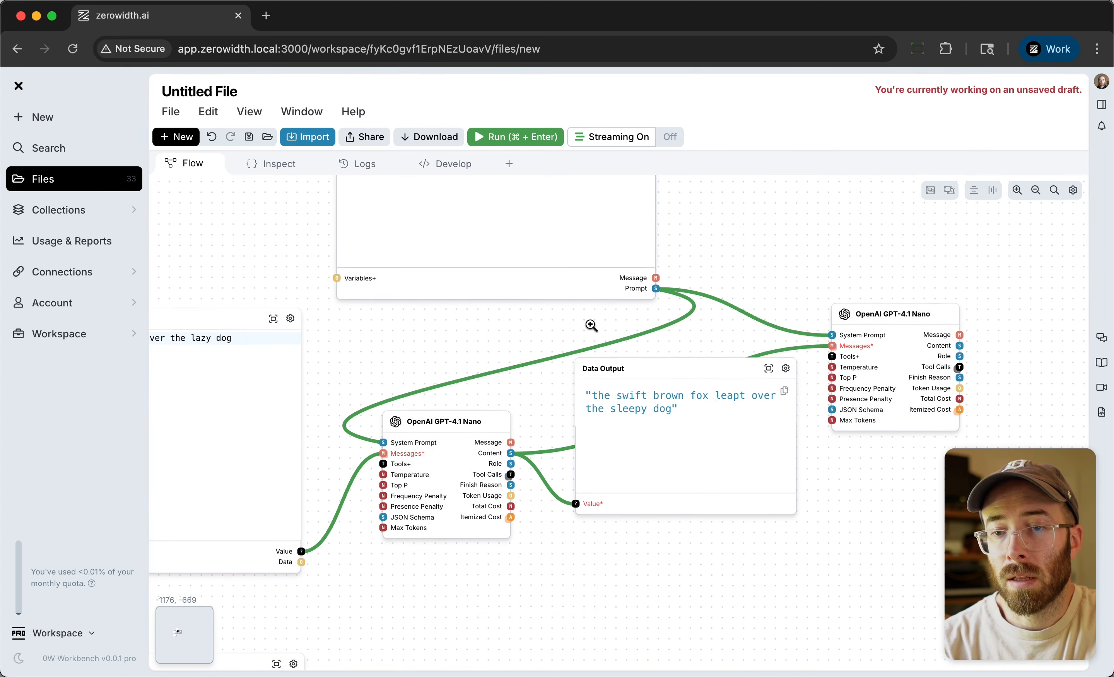
pyautogui.moveTo(650, 372); pyautogui.dragTo(671, 421)
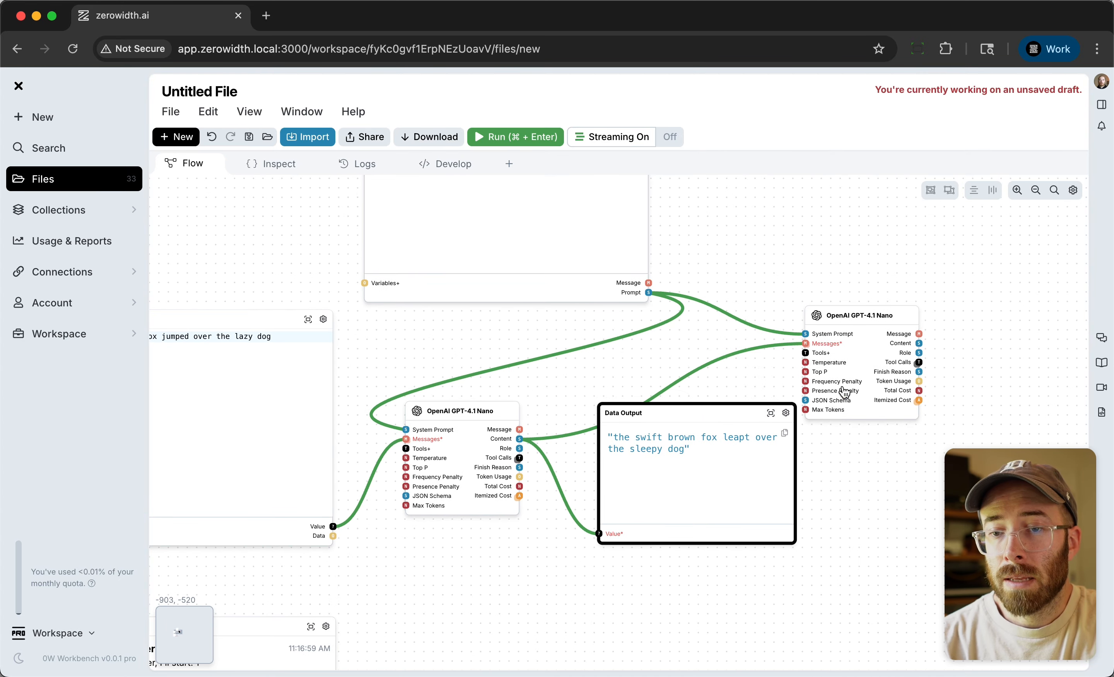
# Add another Data Output node fed by the second GPT-4.1 Nano node's Content output, and run the flow.
pyautogui.doubleClick(973, 269)
pyautogui.write('da')
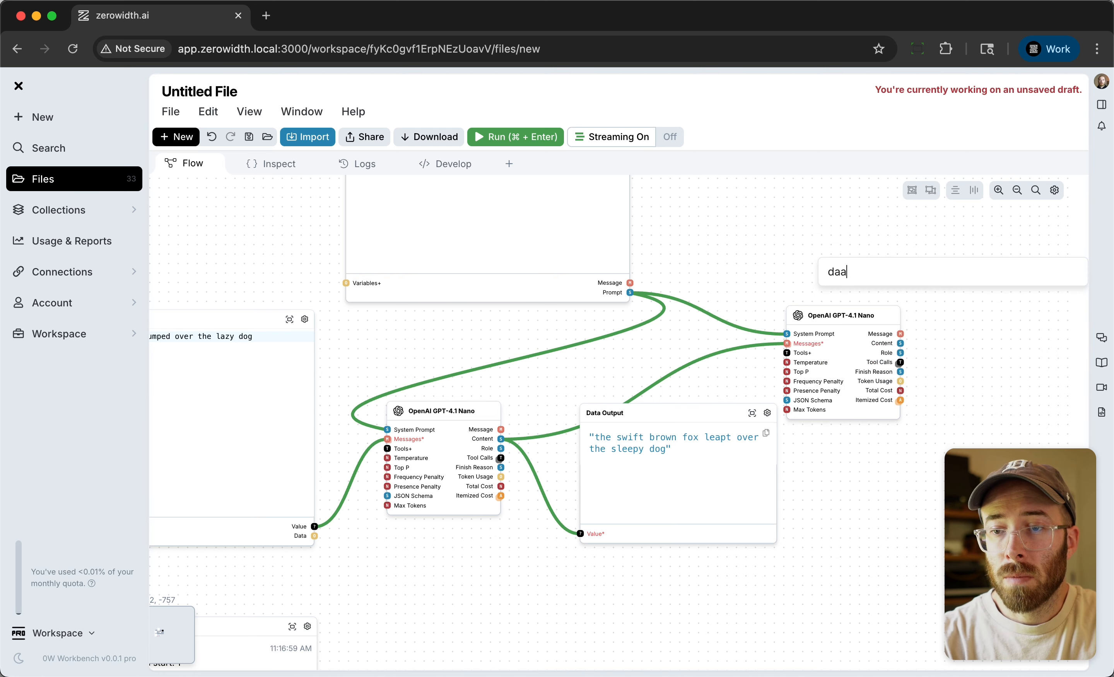
pyautogui.click(976, 306)
pyautogui.moveTo(943, 281); pyautogui.dragTo(977, 281)
pyautogui.moveTo(919, 343); pyautogui.dragTo(948, 339)
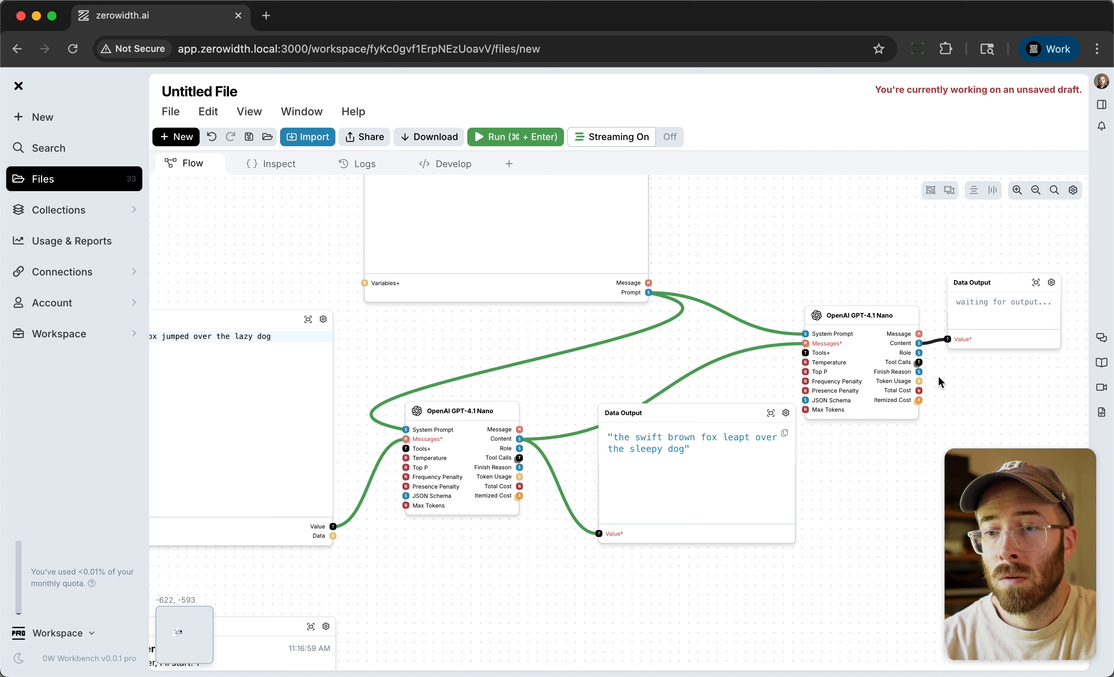
pyautogui.click(506, 137)
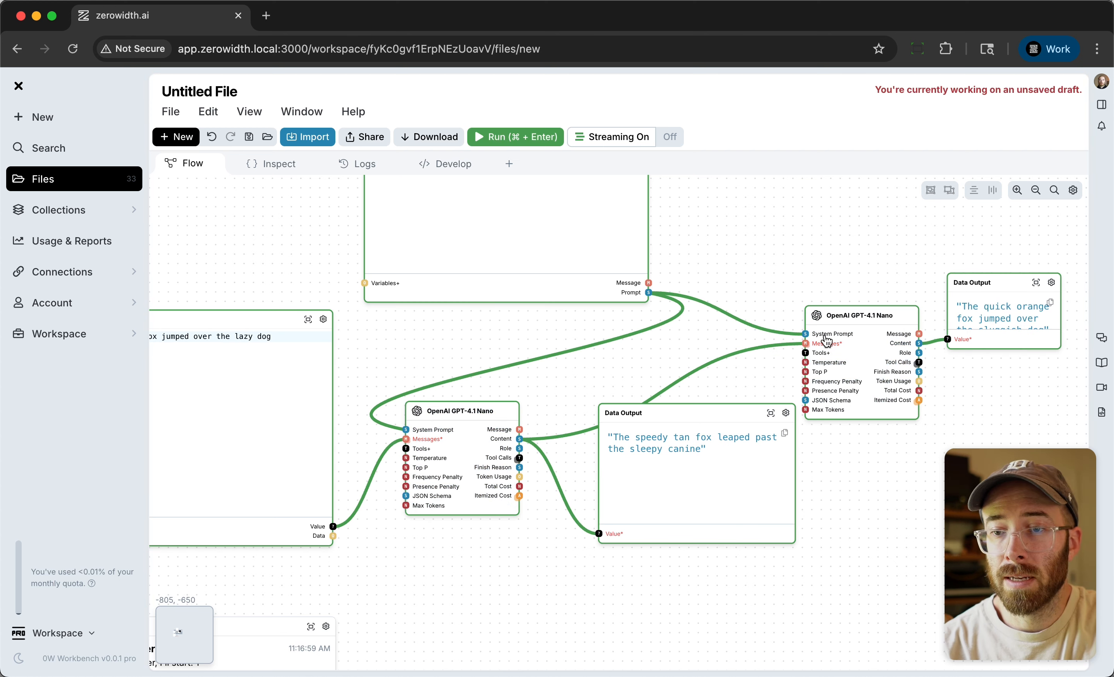
# Make the second Data Output node taller, and shift the first GPT-4.1 Nano and first Data Output nodes clear of the connections.
pyautogui.moveTo(1042, 354); pyautogui.dragTo(1060, 377)
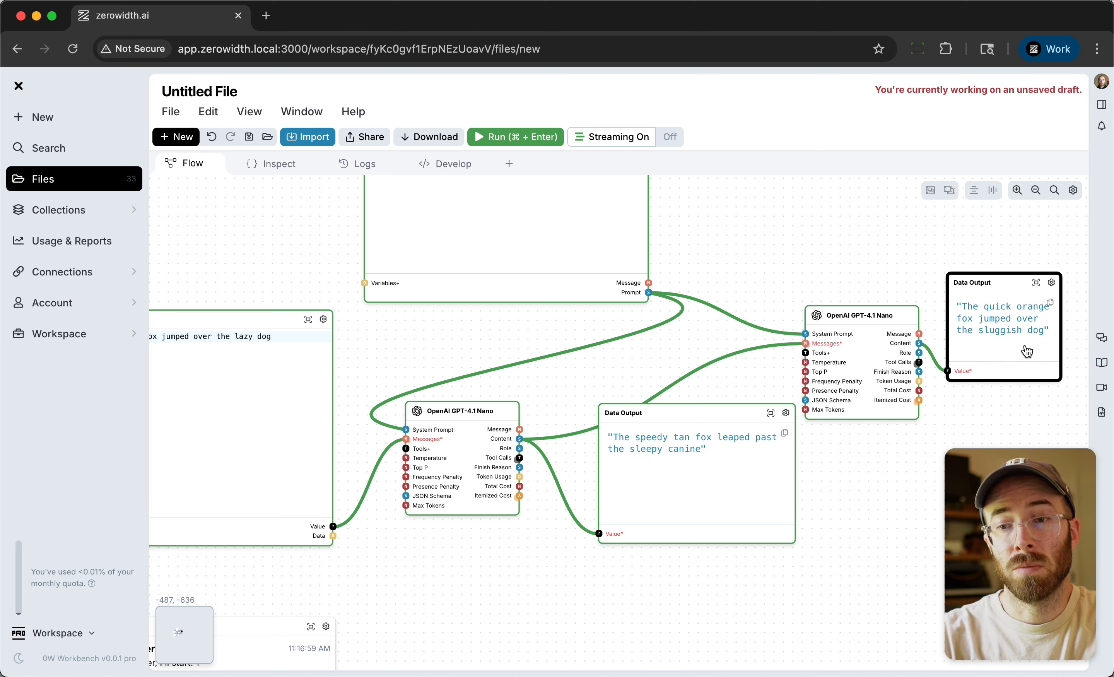
pyautogui.scroll(-5, 621, 413)
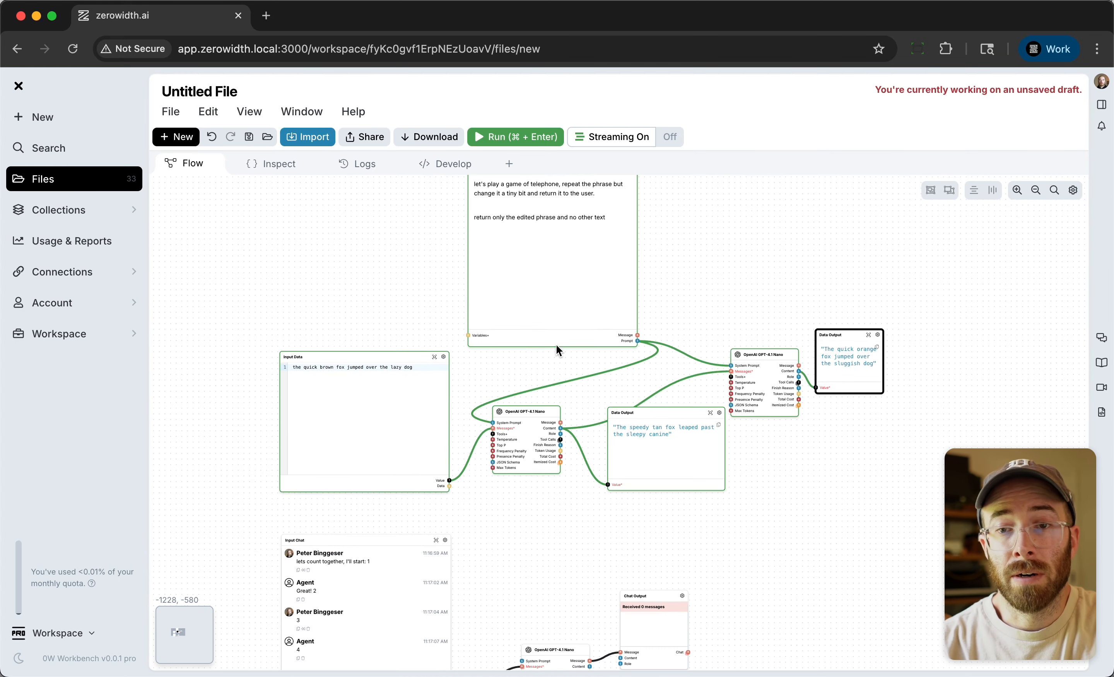
pyautogui.scroll(-1, 525, 346)
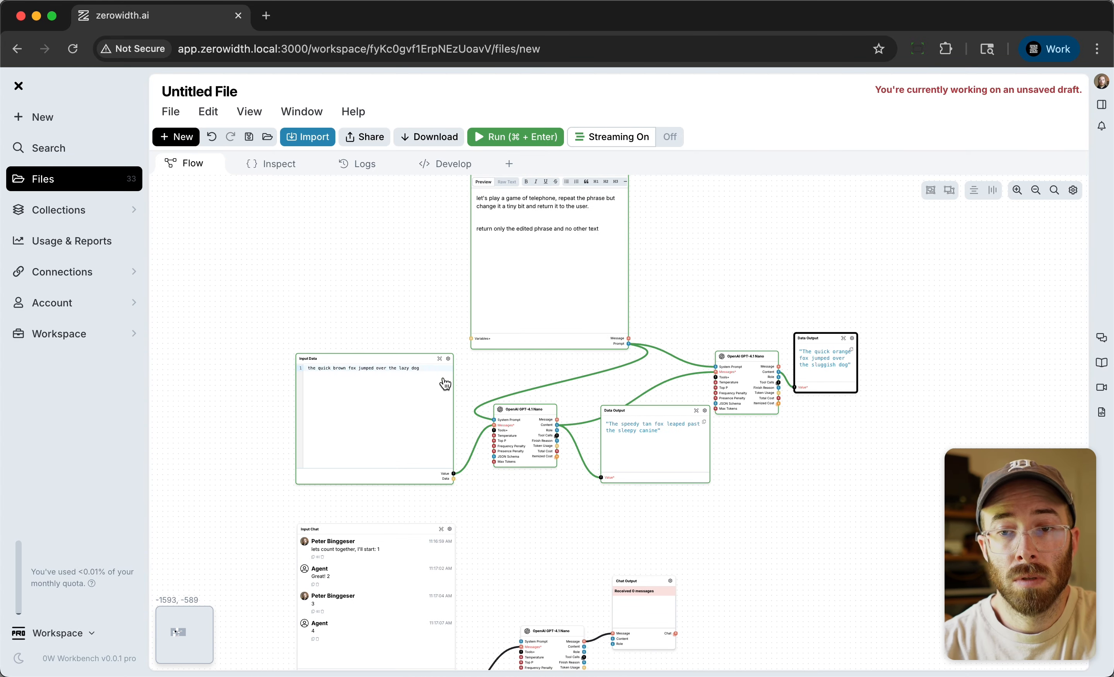
pyautogui.moveTo(527, 410); pyautogui.dragTo(532, 410)
pyautogui.moveTo(678, 417); pyautogui.dragTo(673, 447)
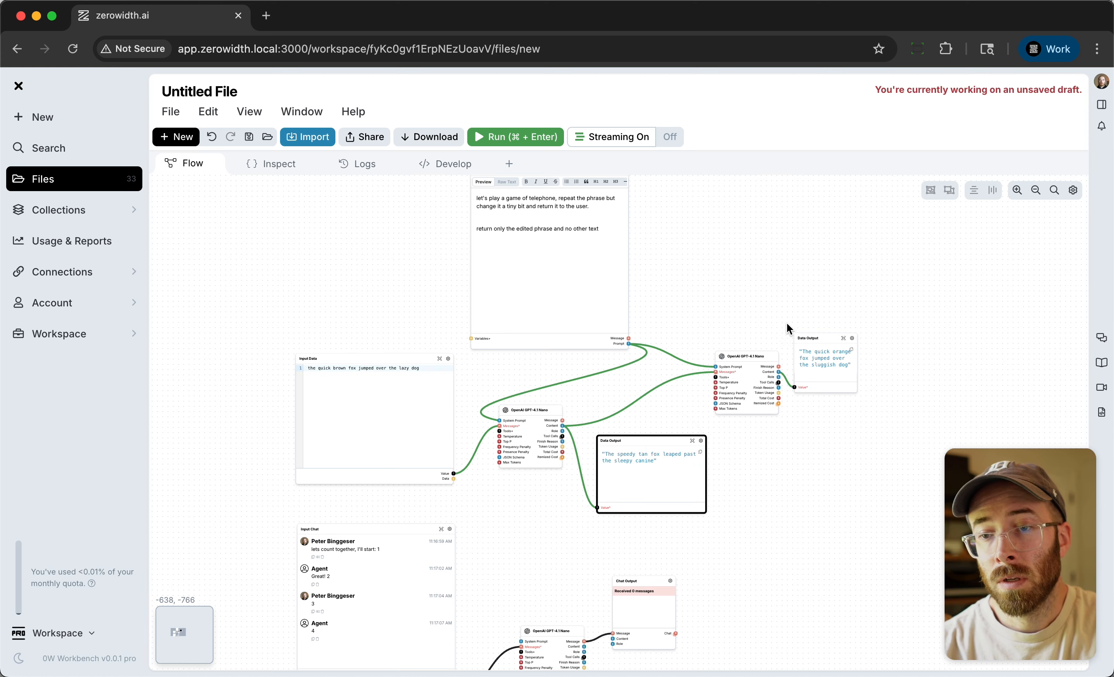
# Add two more OpenAI GPT-4.1 Nano nodes in the free space around the second Data Output node.
pyautogui.click(807, 303)
pyautogui.doubleClick(852, 437)
pyautogui.write('gp')
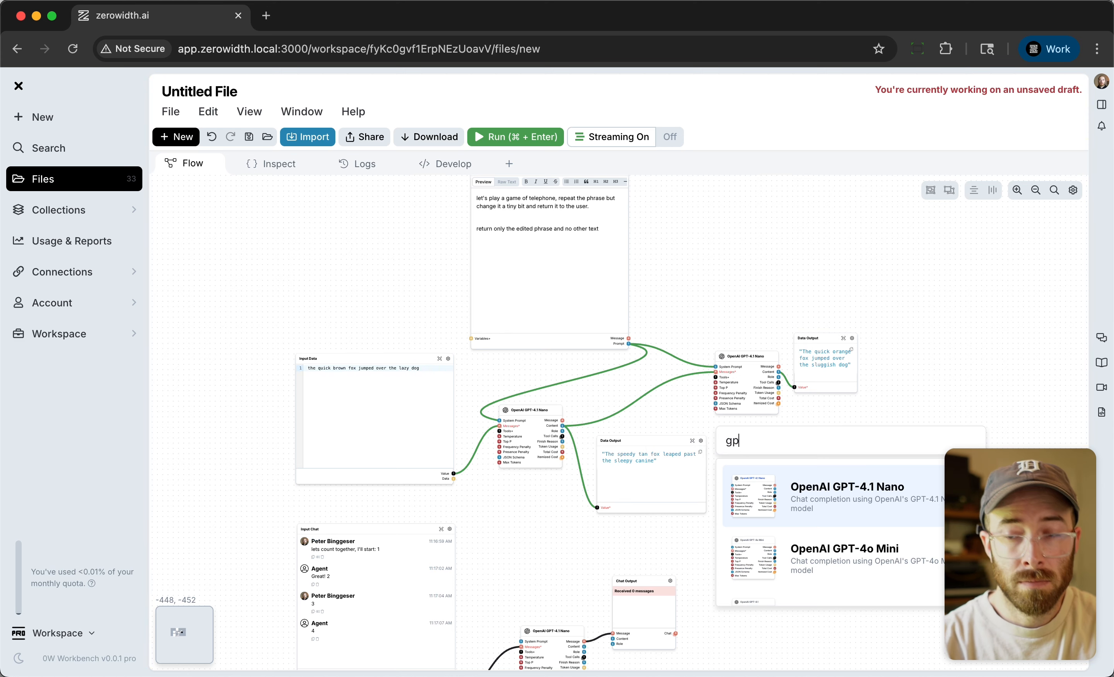
pyautogui.write('t')
pyautogui.press('Return')
pyautogui.doubleClick(921, 385)
pyautogui.write('gpt')
pyautogui.press('Return')
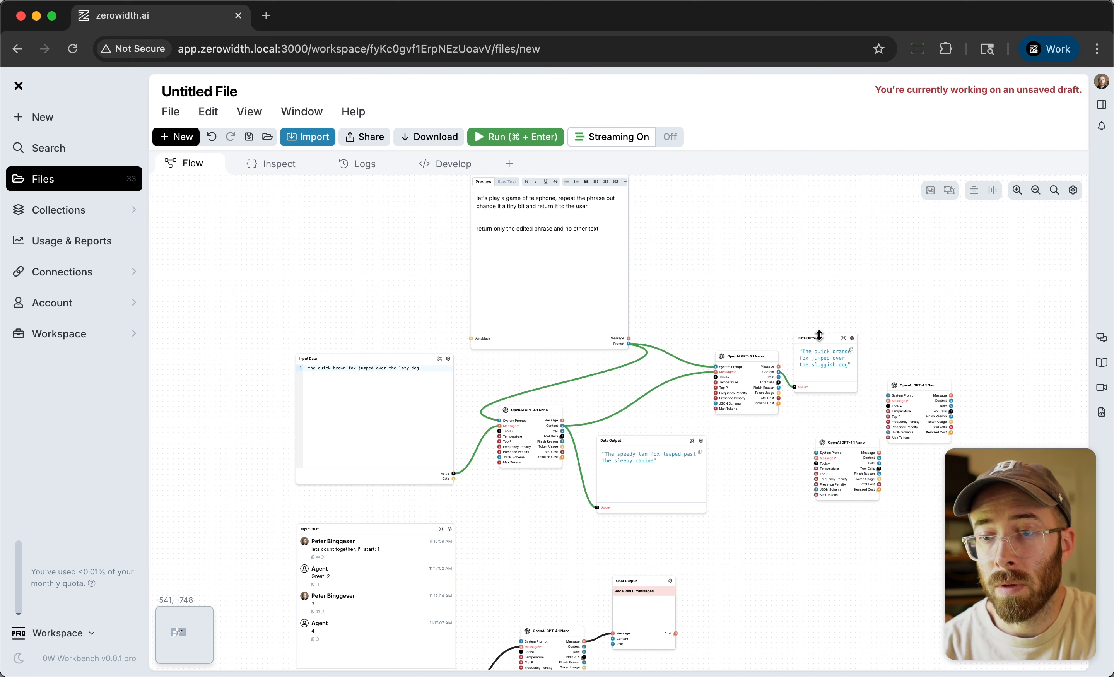
# Move the second Data Output node to the far right and switch its Value source from the second to the last GPT-4.1 Nano's Content.
pyautogui.moveTo(822, 337); pyautogui.dragTo(1070, 312)
pyautogui.moveTo(952, 401); pyautogui.dragTo(1042, 361)
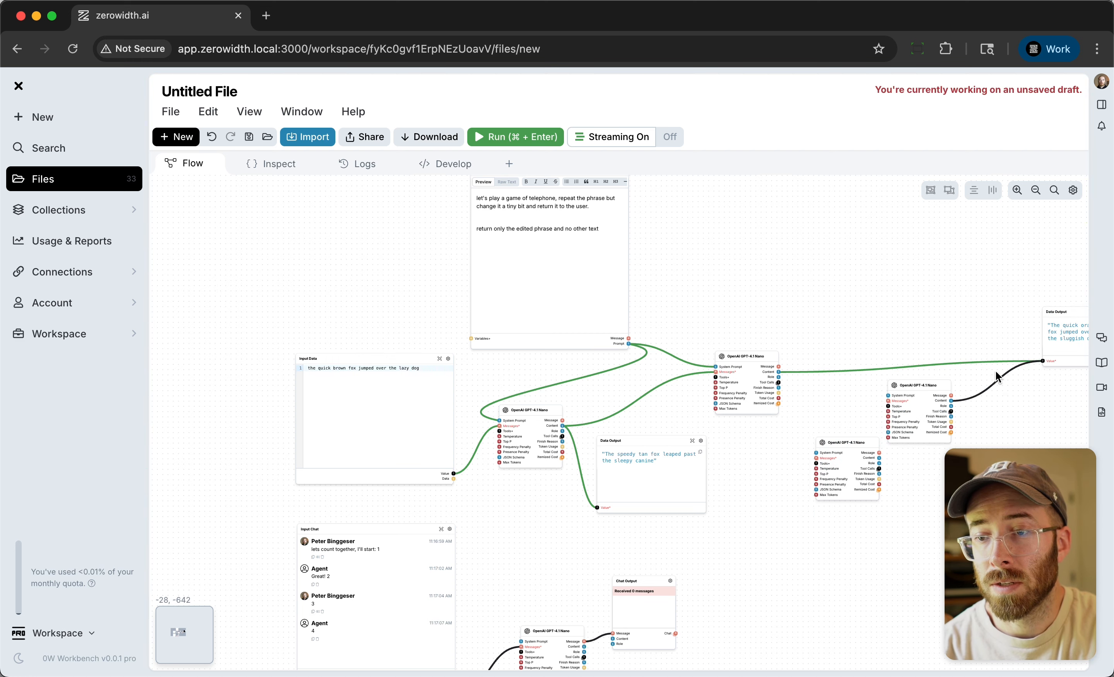
pyautogui.click(910, 367)
# Line up the two newest GPT-4.1 Nano nodes in a row to the right of the second one.
pyautogui.scroll(5, 821, 367)
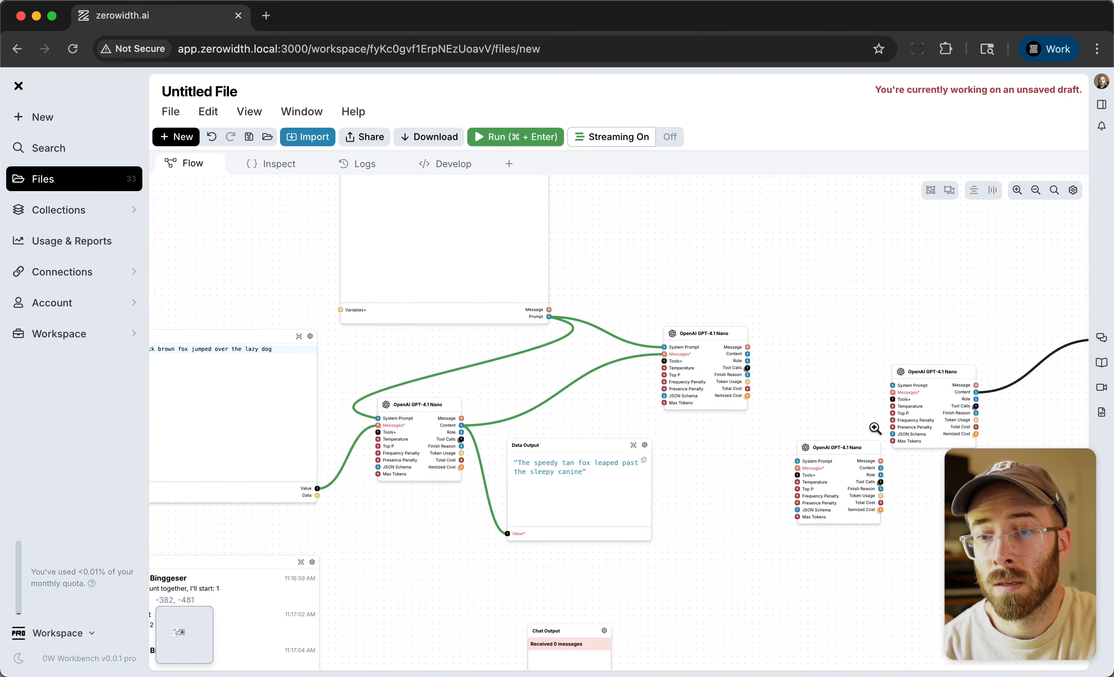
pyautogui.moveTo(865, 452); pyautogui.dragTo(827, 329)
pyautogui.moveTo(954, 364); pyautogui.dragTo(922, 324)
pyautogui.scroll(5, 767, 353)
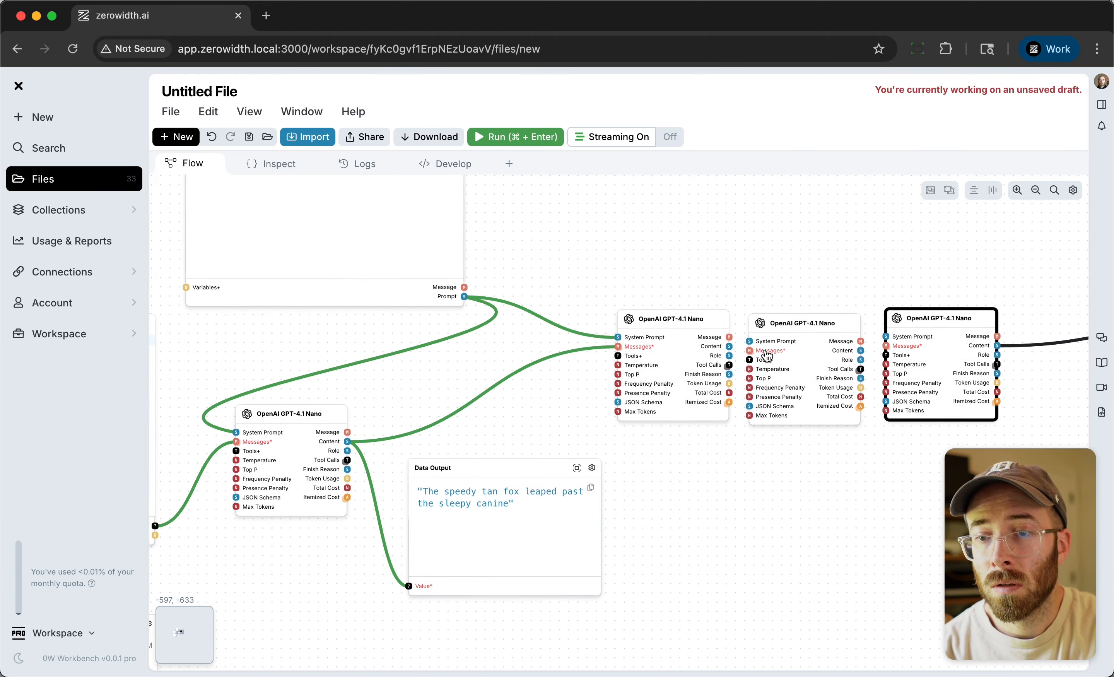
# Chain the second, third and fourth GPT-4.1 Nano nodes by connecting each Content output to the following node's Messages input.
pyautogui.scroll(2, 766, 353)
pyautogui.moveTo(729, 351); pyautogui.dragTo(740, 351)
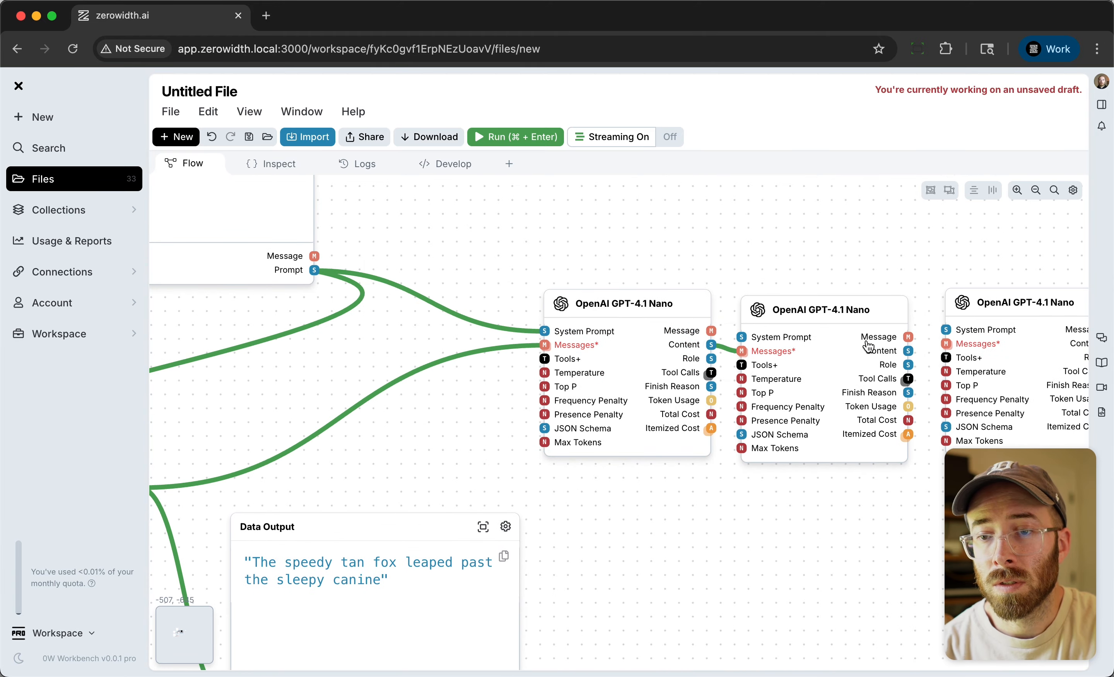
pyautogui.moveTo(911, 352); pyautogui.dragTo(912, 353)
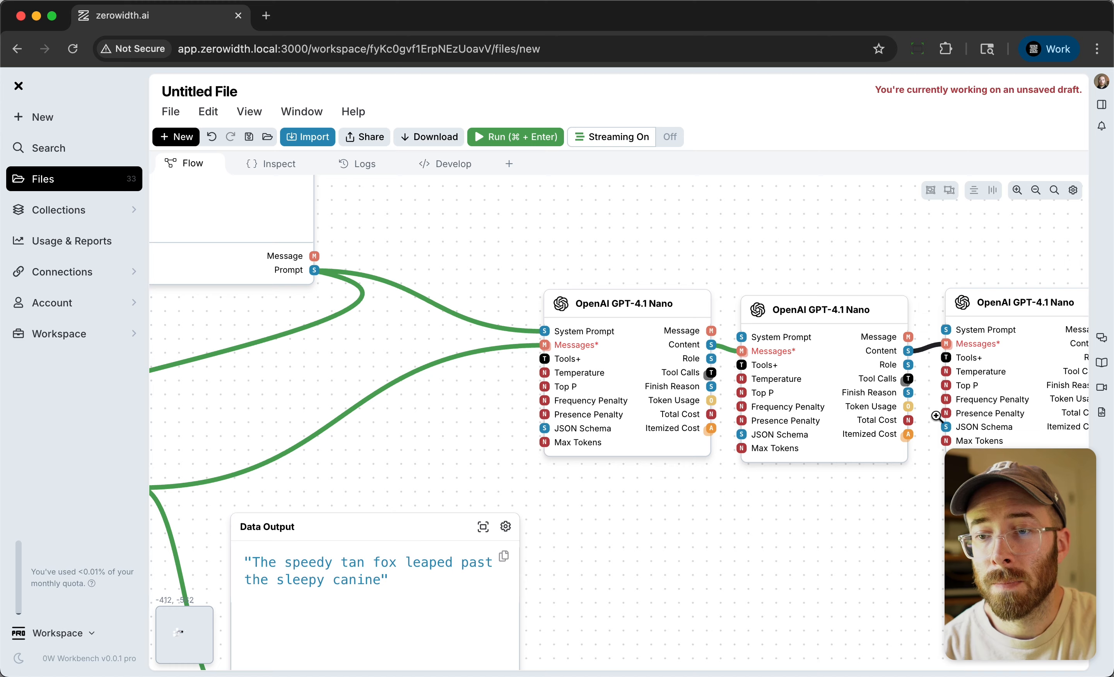
# Connect the shared system prompt's Prompt output to the System Prompt inputs of the third and fourth GPT-4.1 Nano nodes.
pyautogui.scroll(-2, 897, 407)
pyautogui.moveTo(394, 288); pyautogui.dragTo(762, 346)
pyautogui.moveTo(393, 288); pyautogui.dragTo(939, 340)
# Delete the intermediate Data Output node and move the first GPT-4.1 Nano node into the row just before the second one.
pyautogui.click(470, 506)
pyautogui.press('BackSpace')
pyautogui.moveTo(209, 442); pyautogui.dragTo(540, 316)
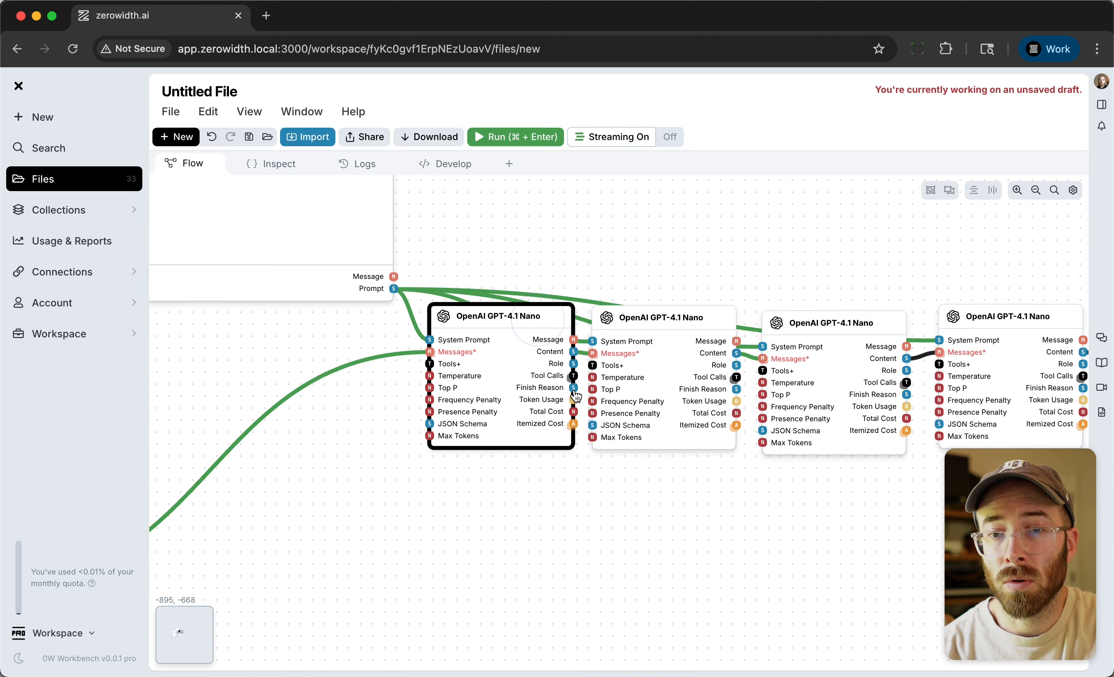
# Move the Input Data and Data Output nodes close to the two ends of the GPT-4.1 Nano row and nudge the fourth model node into place.
pyautogui.scroll(-3, 684, 488)
pyautogui.scroll(-5, 658, 331)
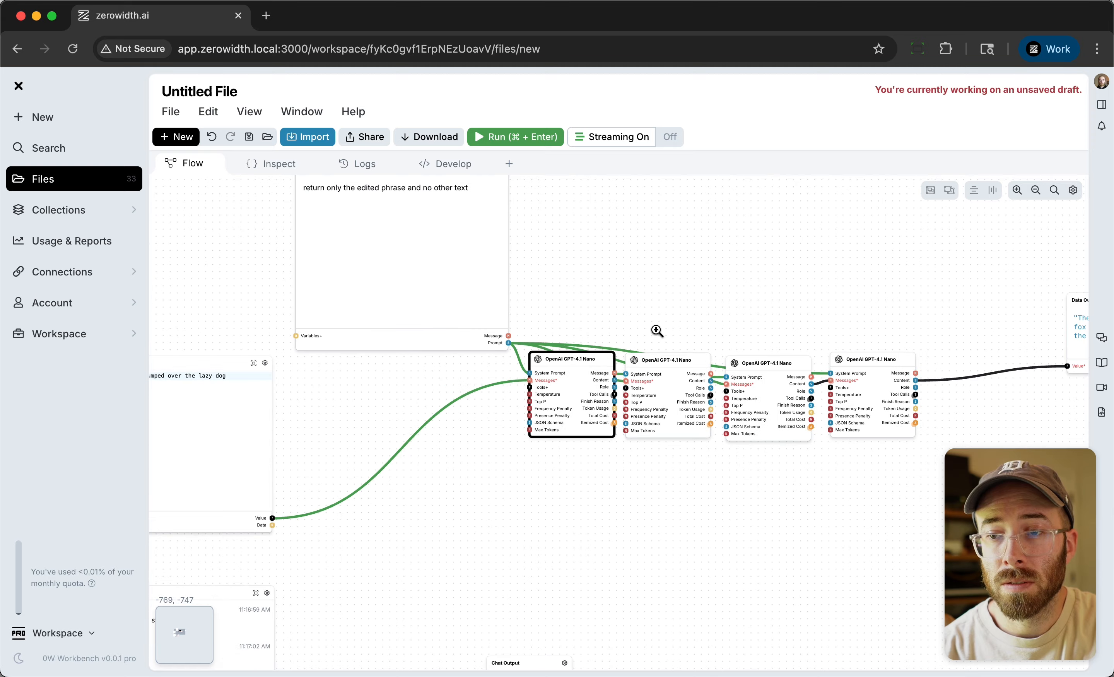
pyautogui.click(269, 369)
pyautogui.moveTo(268, 370); pyautogui.dragTo(390, 382)
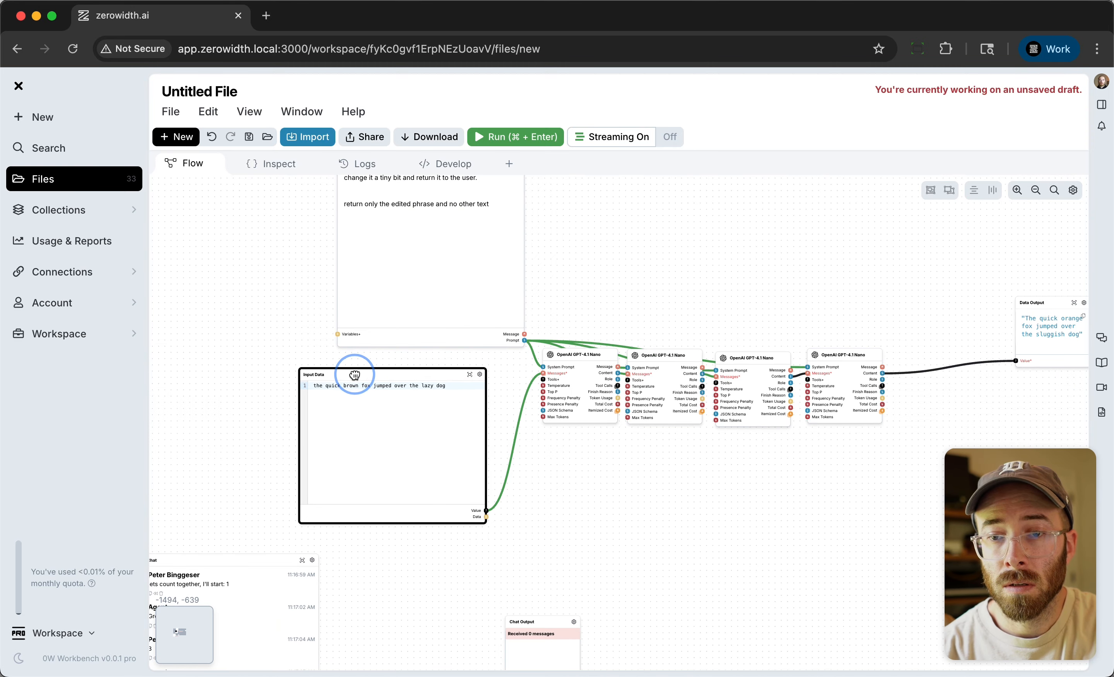
pyautogui.moveTo(1050, 311); pyautogui.dragTo(949, 357)
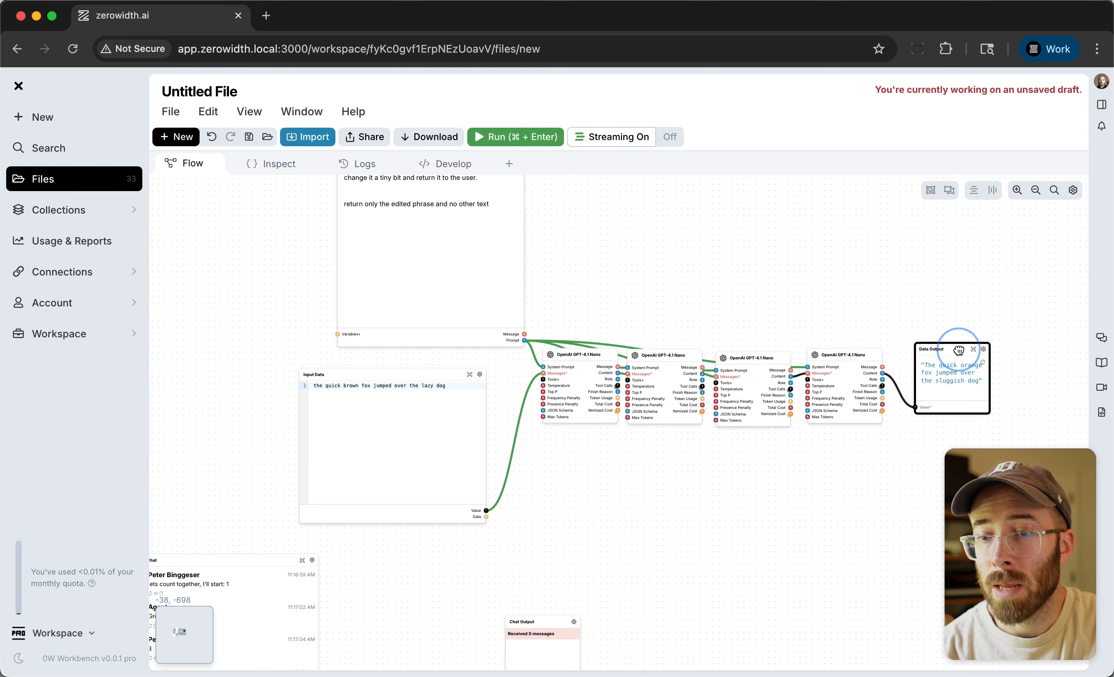
pyautogui.moveTo(846, 357); pyautogui.dragTo(843, 361)
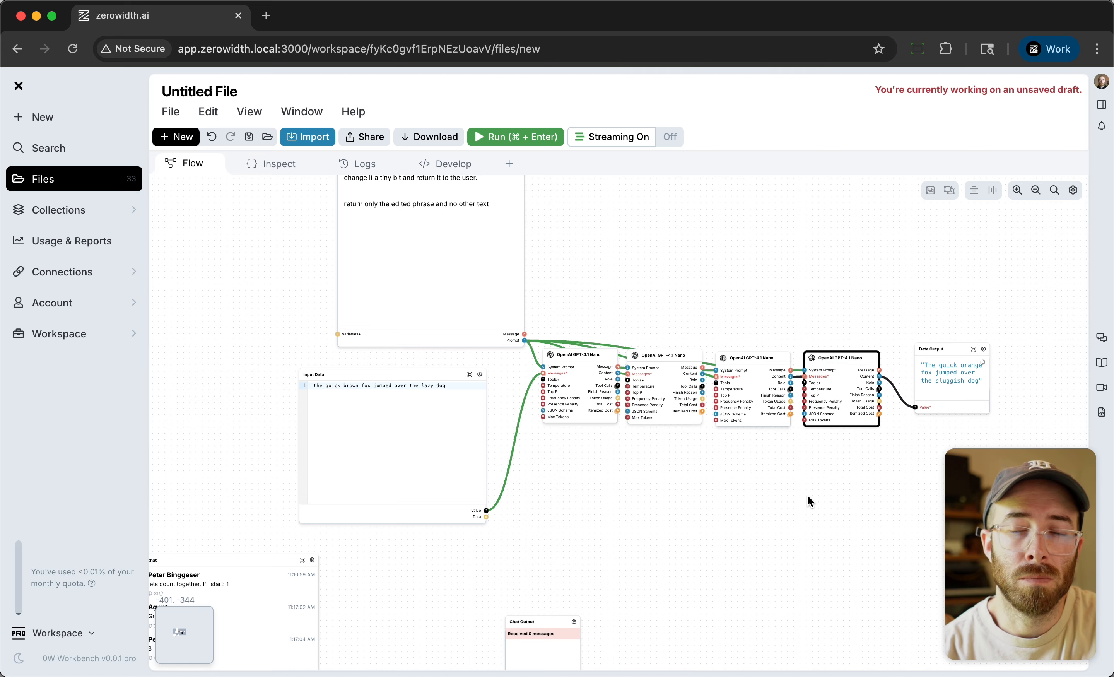
# Run the four-node telephone flow and widen the Data Output node to fit the phrase on fewer lines.
pyautogui.click(450, 400)
pyautogui.scroll(3, 1036, 308)
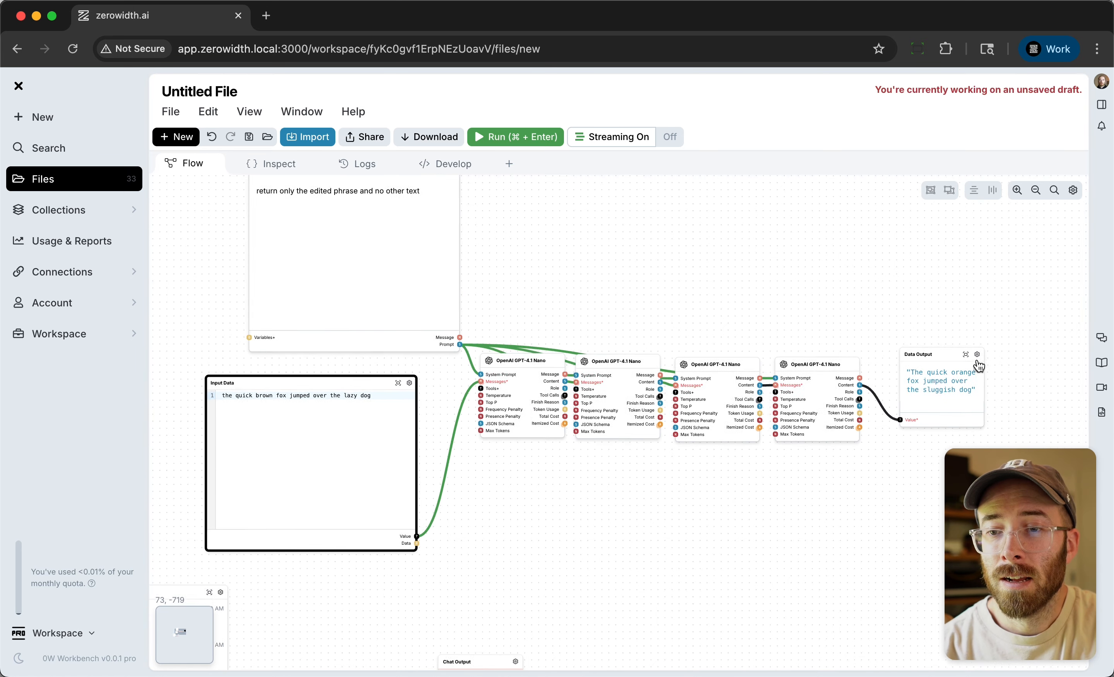
pyautogui.click(529, 143)
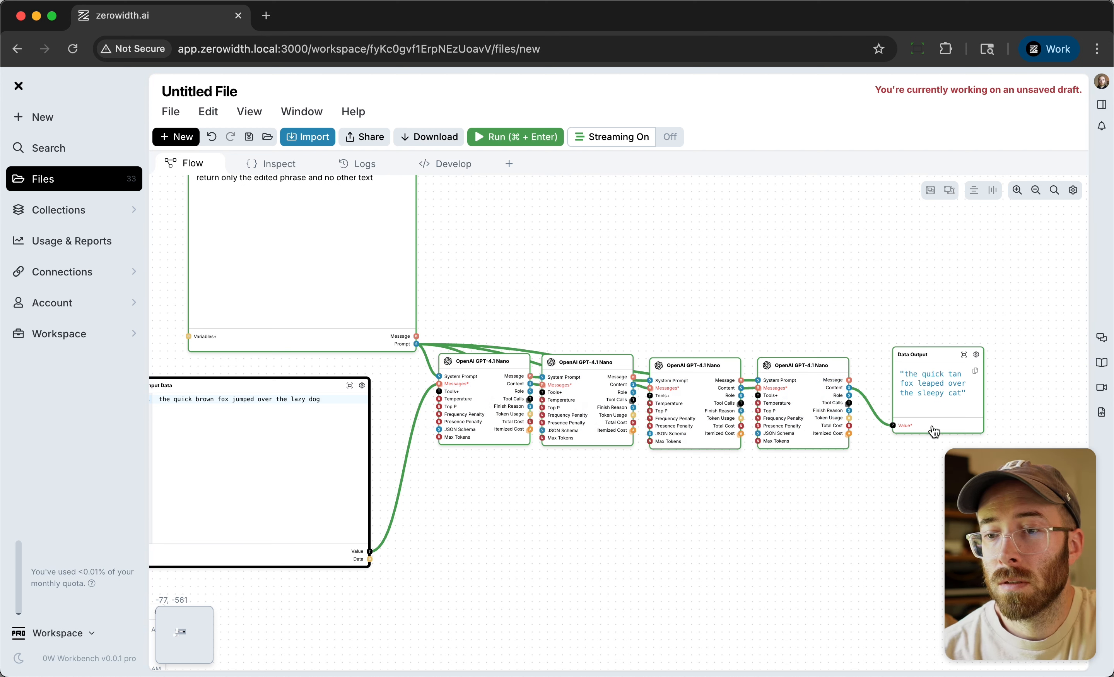
pyautogui.moveTo(984, 414); pyautogui.dragTo(1030, 406)
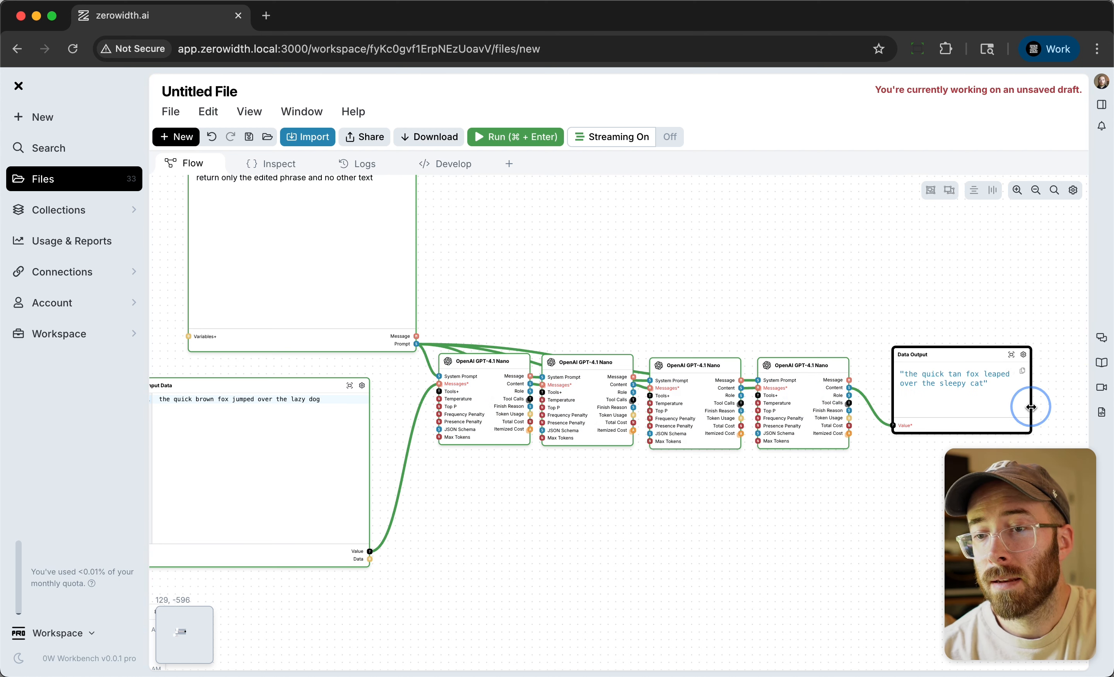
pyautogui.click(926, 282)
pyautogui.scroll(-2, 846, 322)
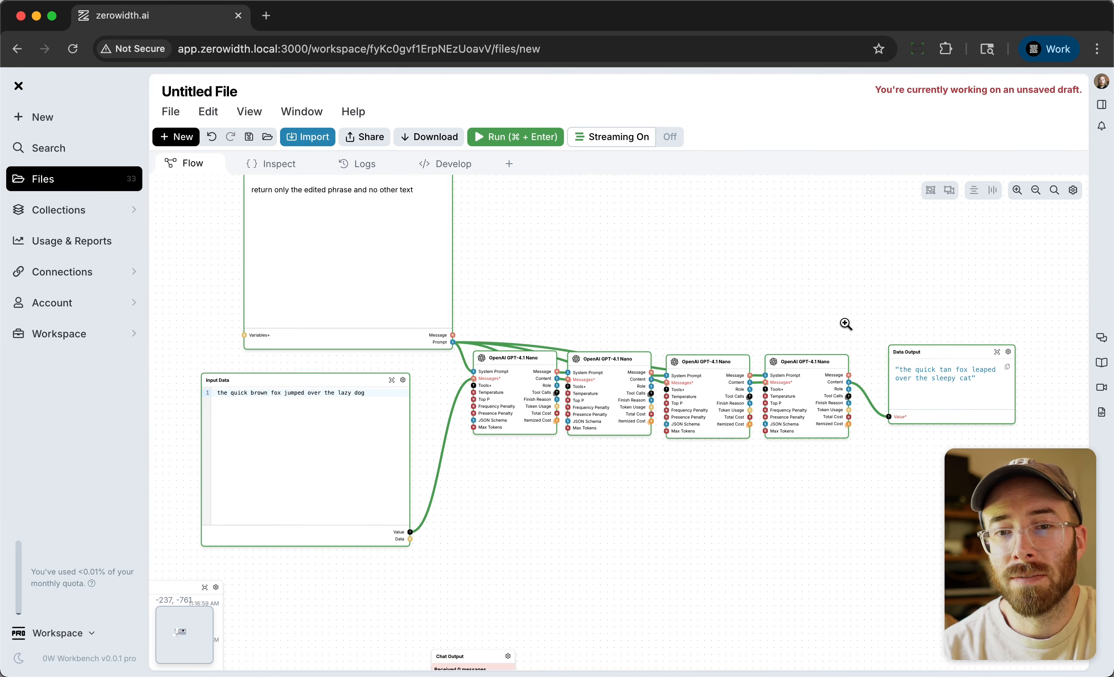
# Examine the four-node telephone chain and compare it with the separate Input Chat flow beneath it.
pyautogui.scroll(2, 728, 272)
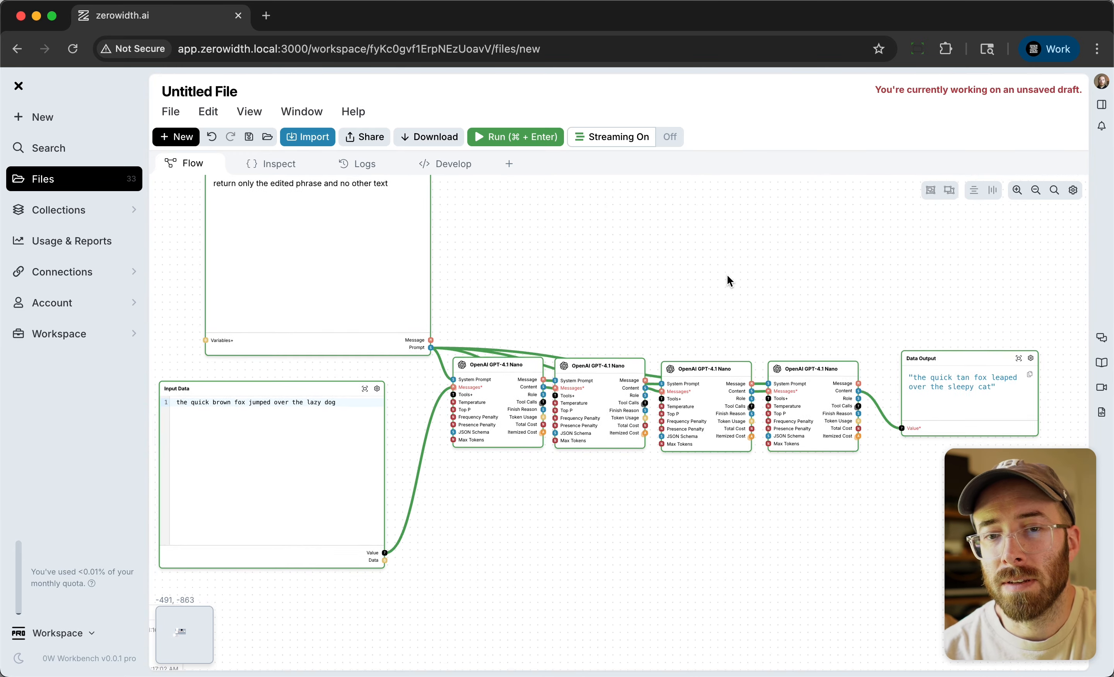
pyautogui.scroll(-2, 728, 275)
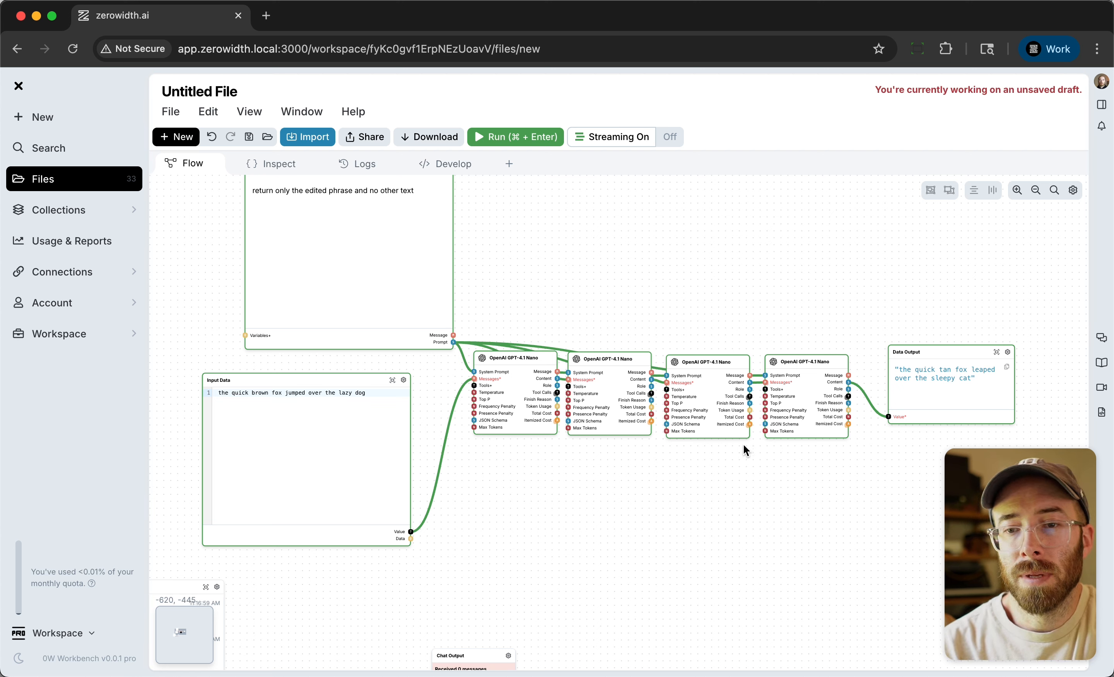
pyautogui.click(827, 362)
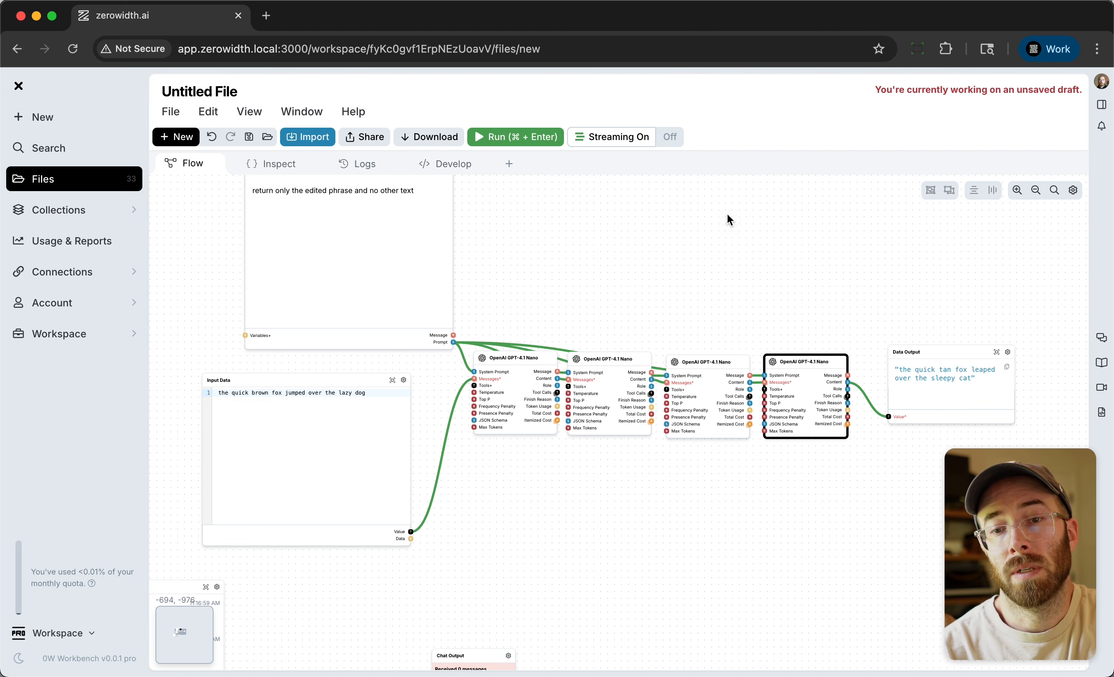
pyautogui.scroll(-4, 768, 262)
pyautogui.scroll(-3, 592, 253)
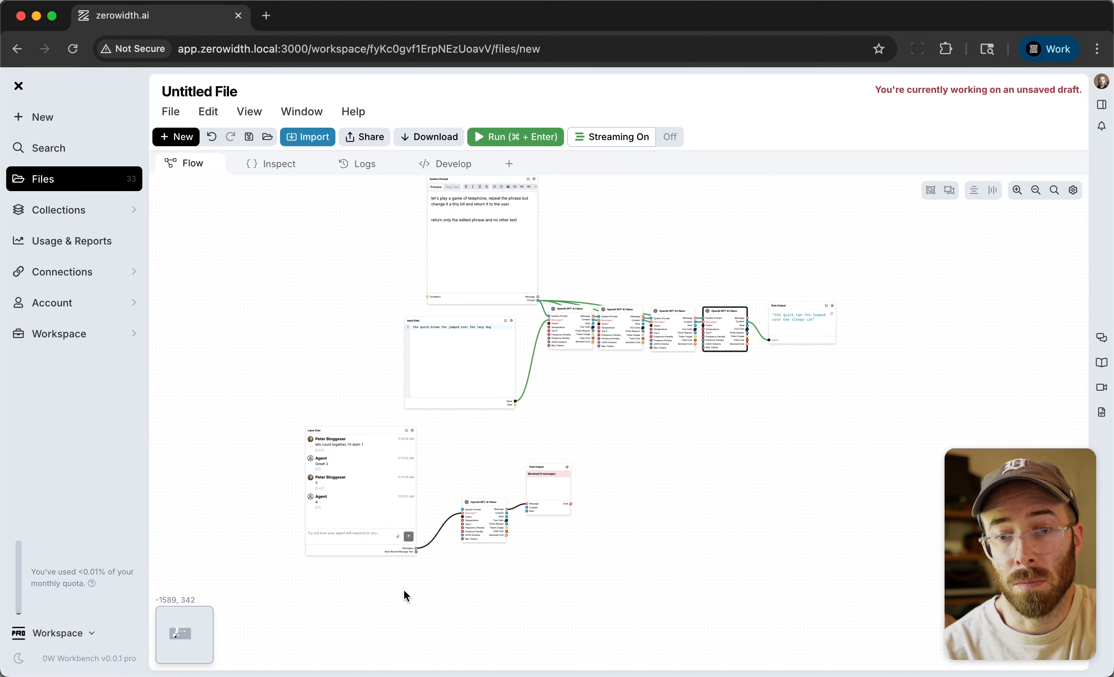
pyautogui.scroll(5, 378, 557)
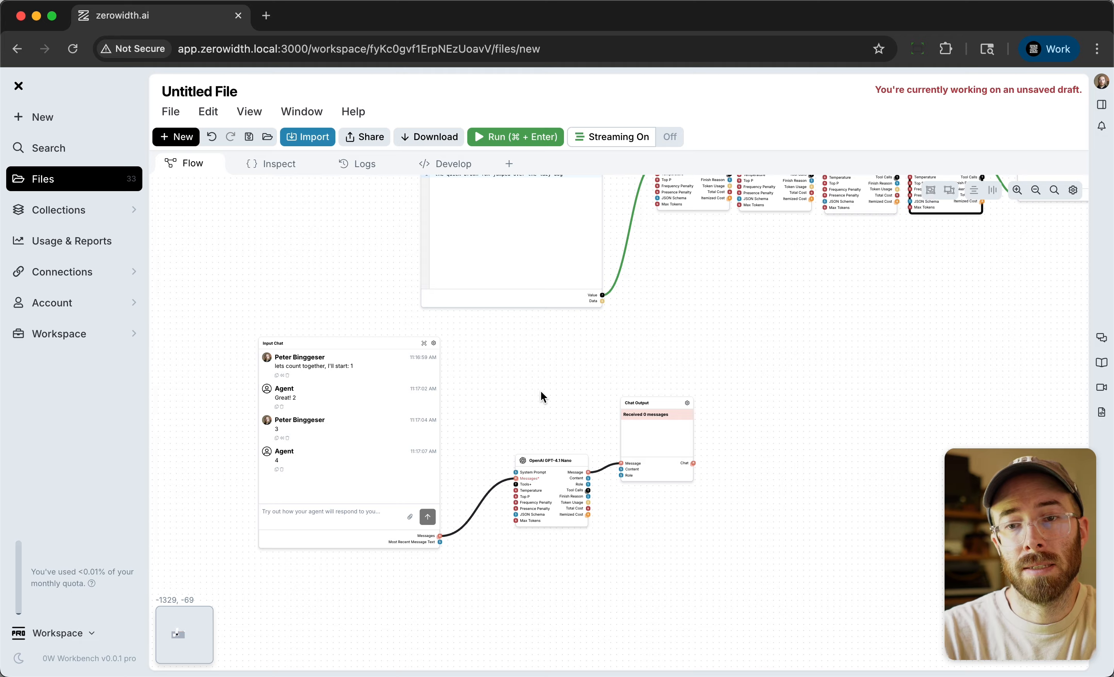
pyautogui.scroll(-5, 509, 415)
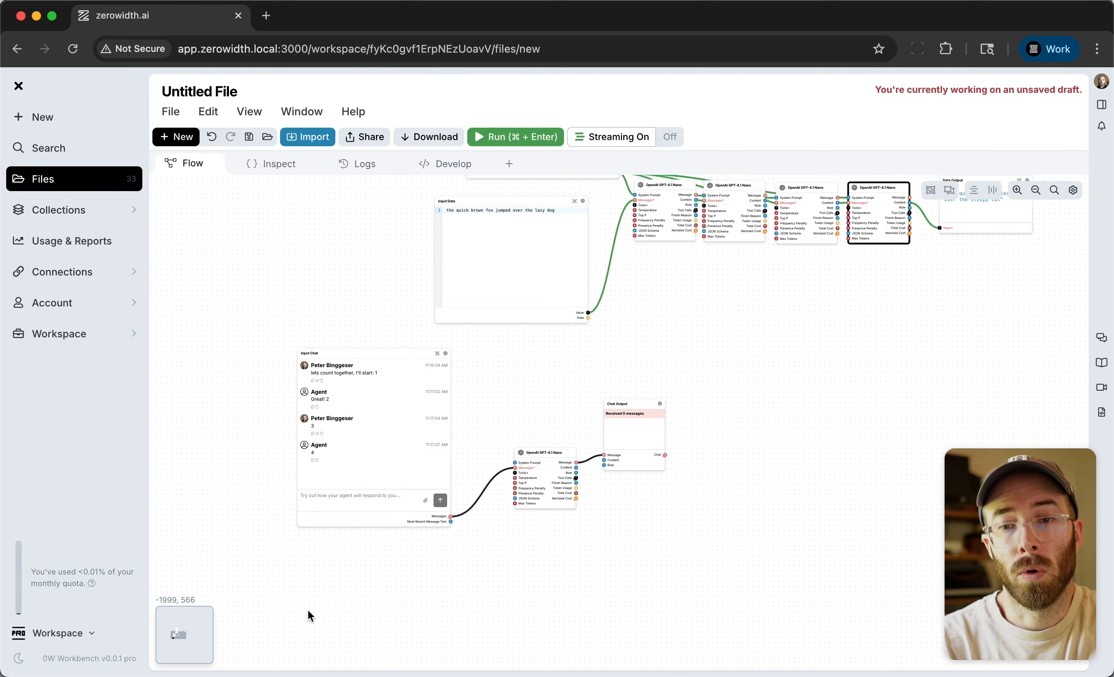
pyautogui.scroll(-2, 310, 606)
pyautogui.scroll(5, 788, 213)
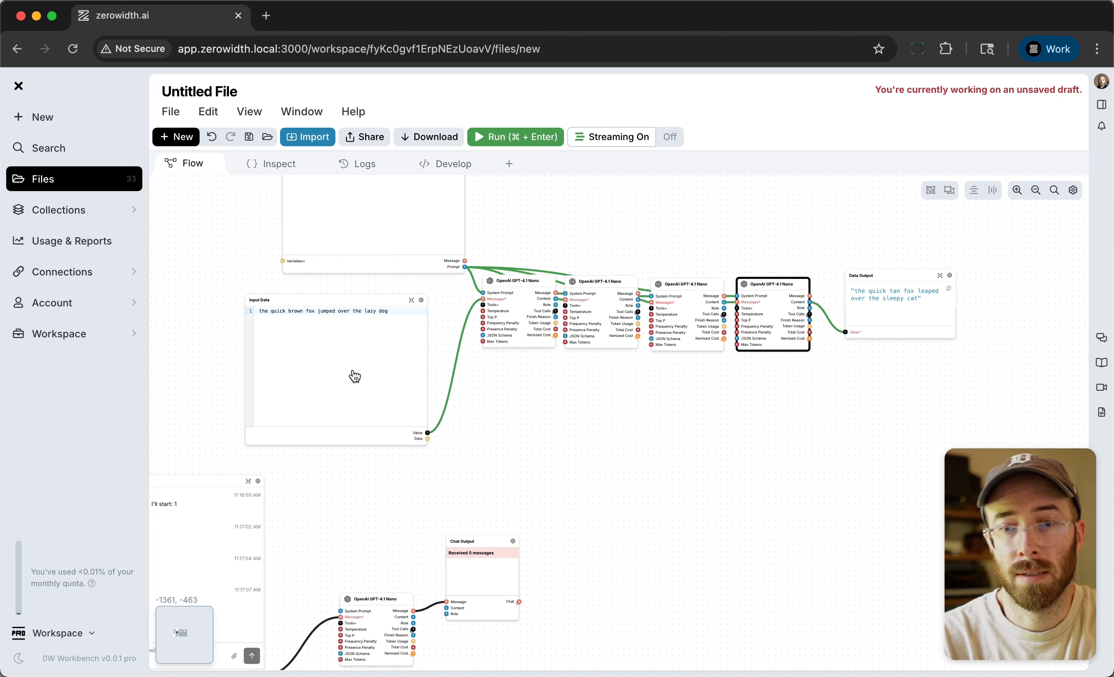
pyautogui.click(527, 463)
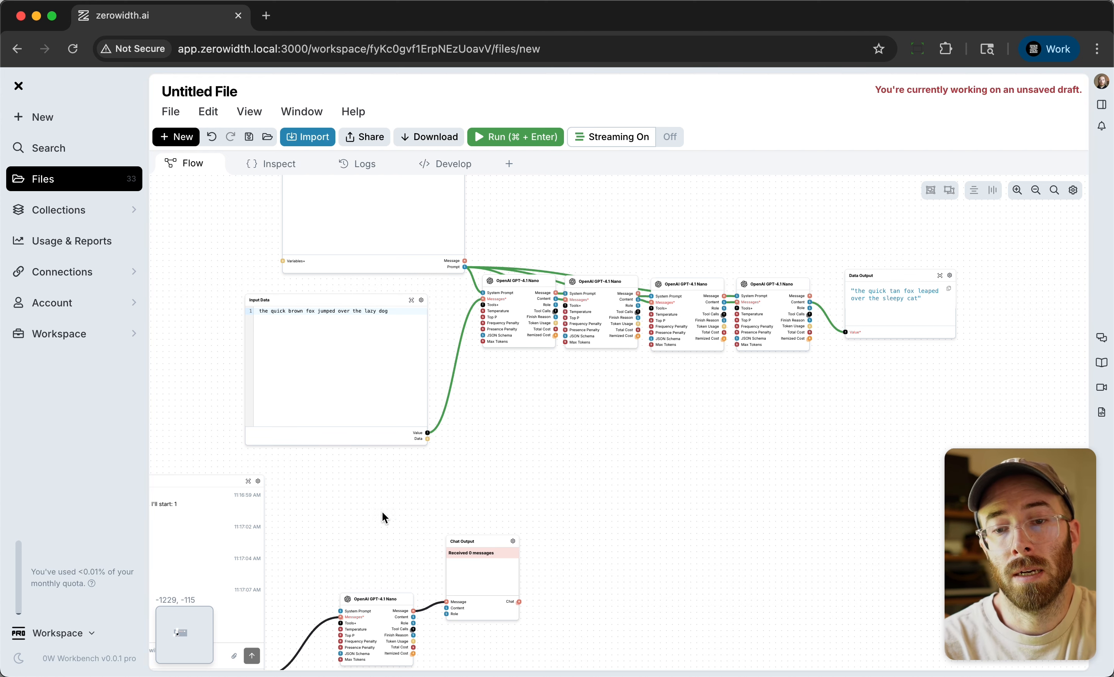
# Send the message "5" in the Input Chat node to continue the counting conversation.
pyautogui.moveTo(369, 520); pyautogui.dragTo(557, 374)
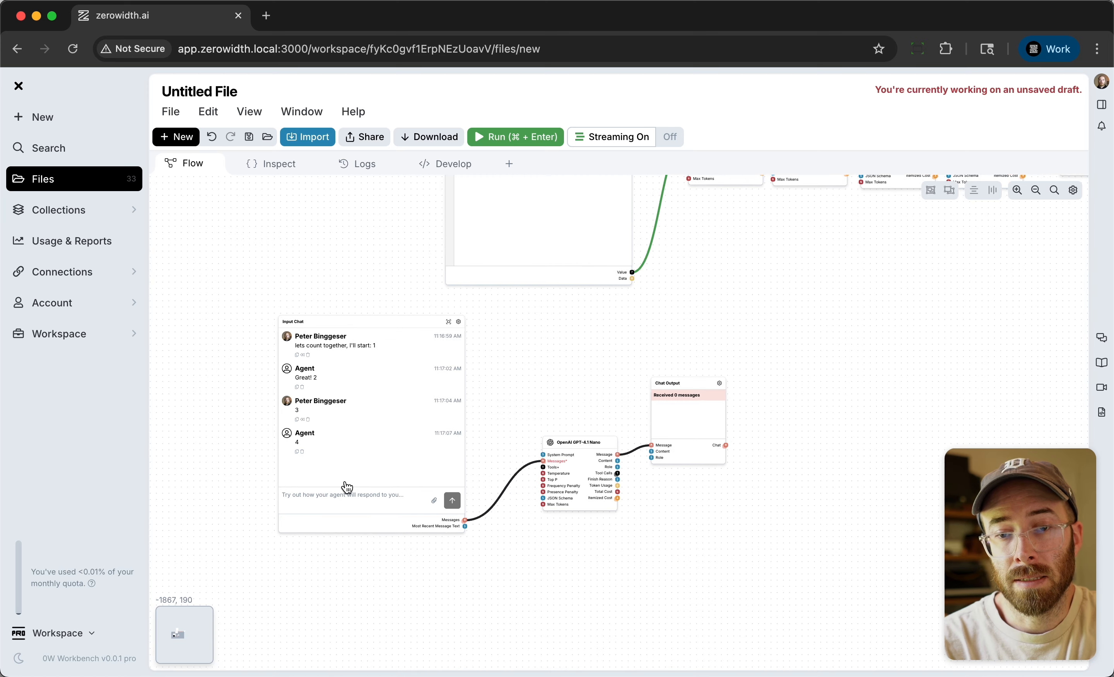
pyautogui.scroll(3, 251, 449)
pyautogui.scroll(2, 252, 450)
pyautogui.click(366, 514)
pyautogui.write('5')
pyautogui.press('Return')
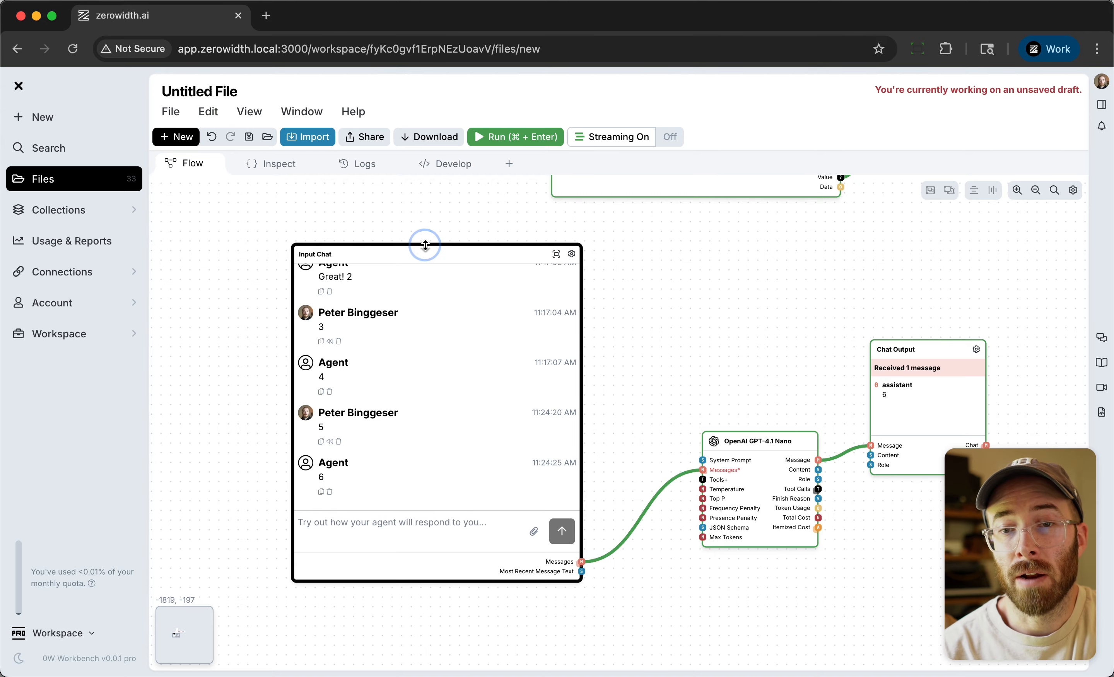
# Review the Input Chat conversation and its Chat Output alongside the telephone chain's output.
pyautogui.moveTo(425, 247); pyautogui.dragTo(403, 271)
pyautogui.scroll(-10, 249, 501)
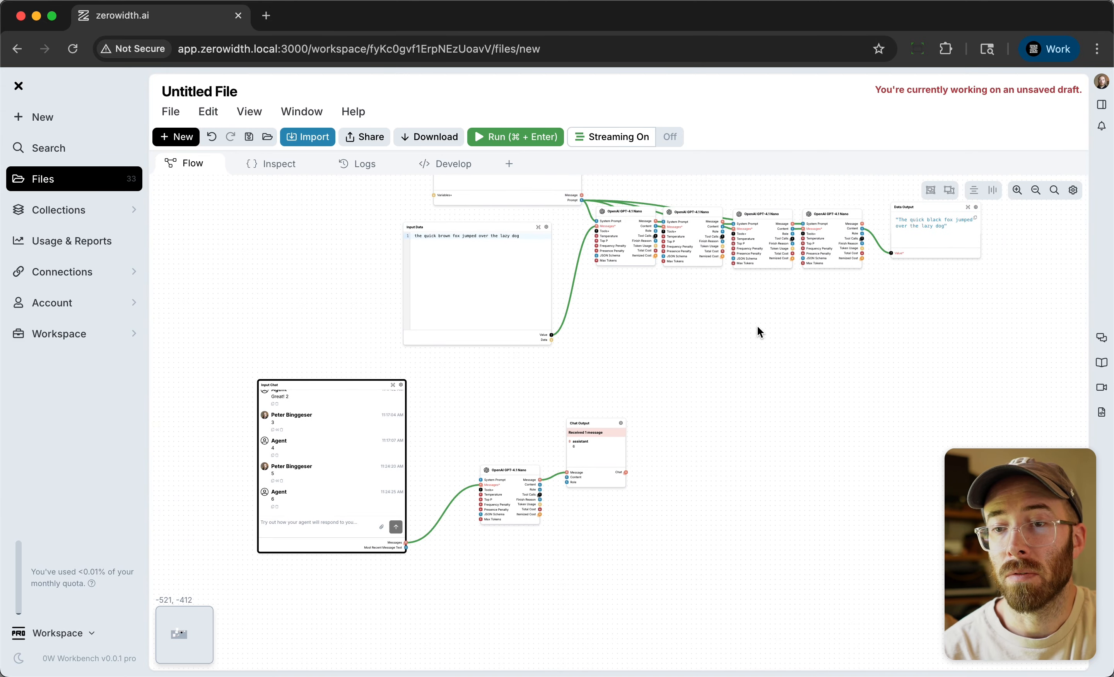
pyautogui.scroll(5, 415, 561)
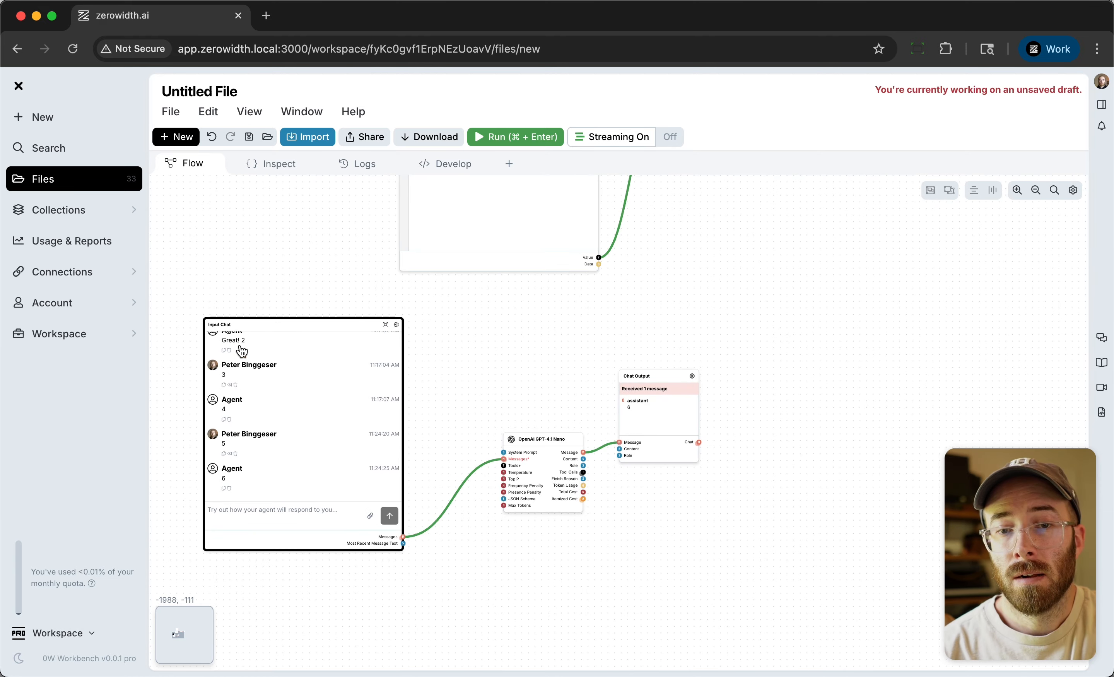
pyautogui.scroll(2, 184, 374)
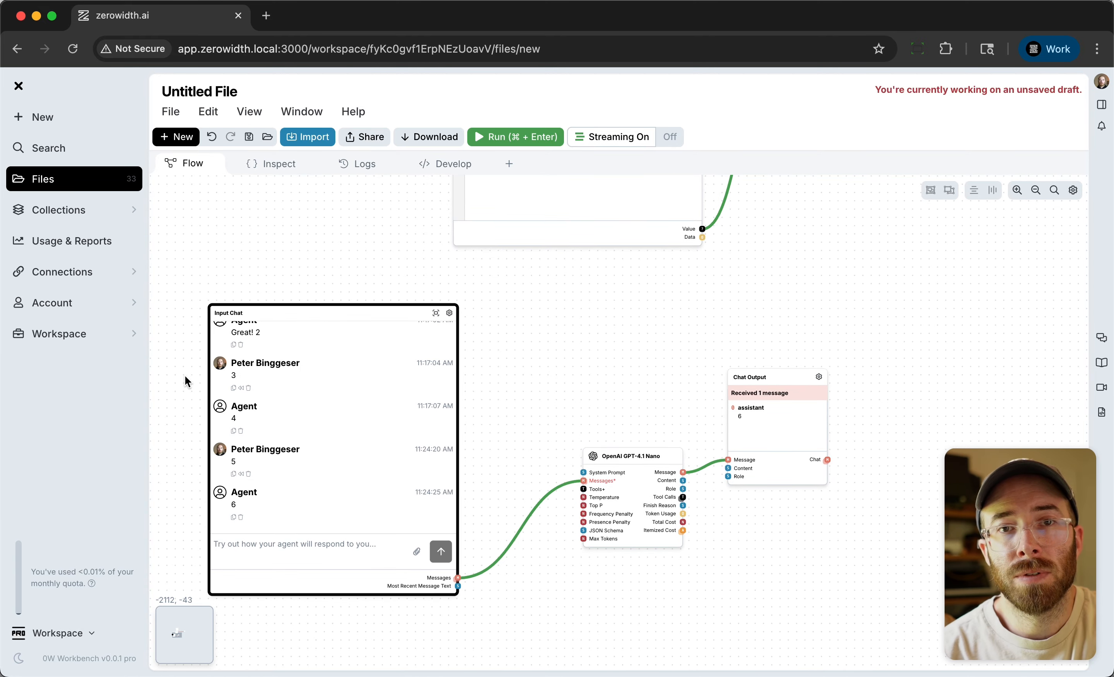
pyautogui.click(378, 627)
pyautogui.scroll(-3, 376, 629)
pyautogui.scroll(-3, 376, 630)
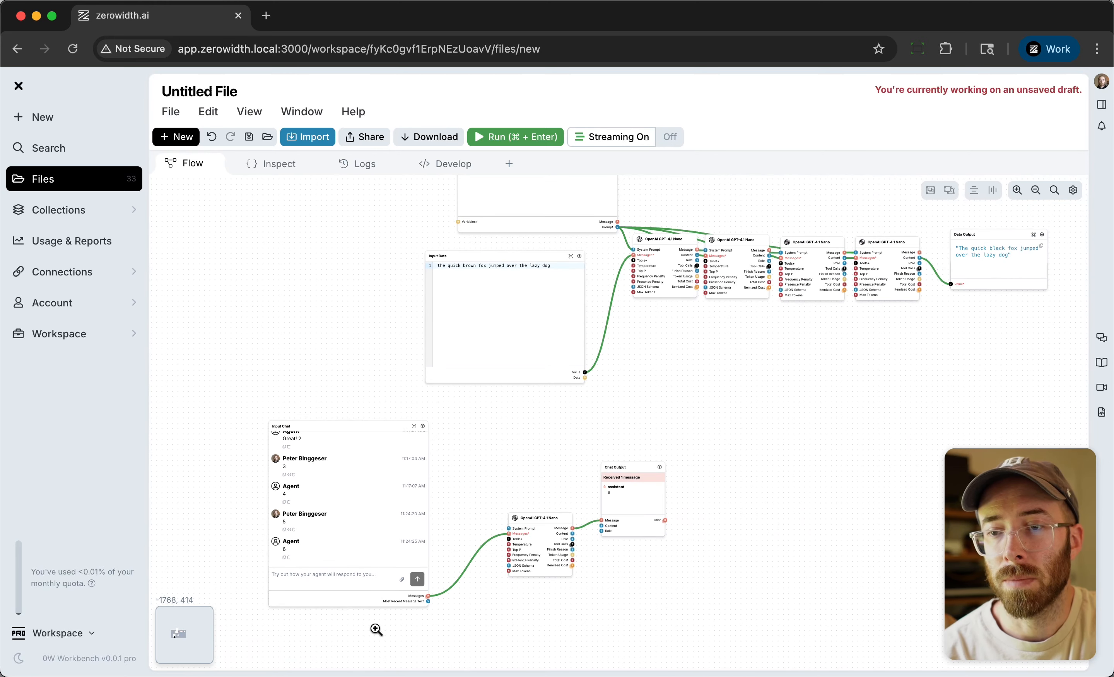